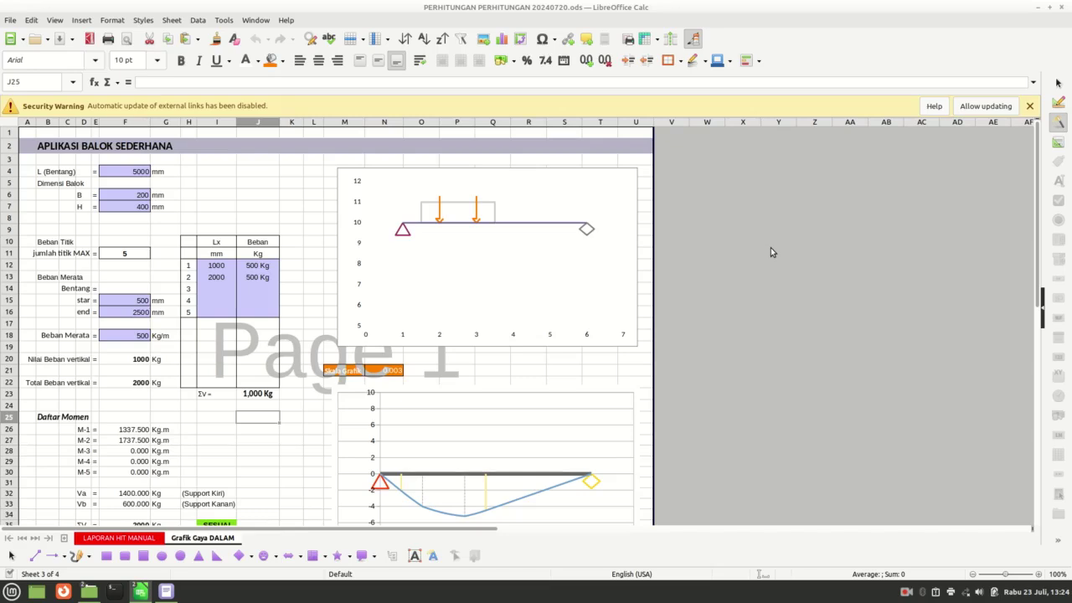
Step: Look through the beam reinforcement report on the LAPORAN HIT MANUAL sheet, then return to the Grafik Gaya DALAM sheet
click(140, 541)
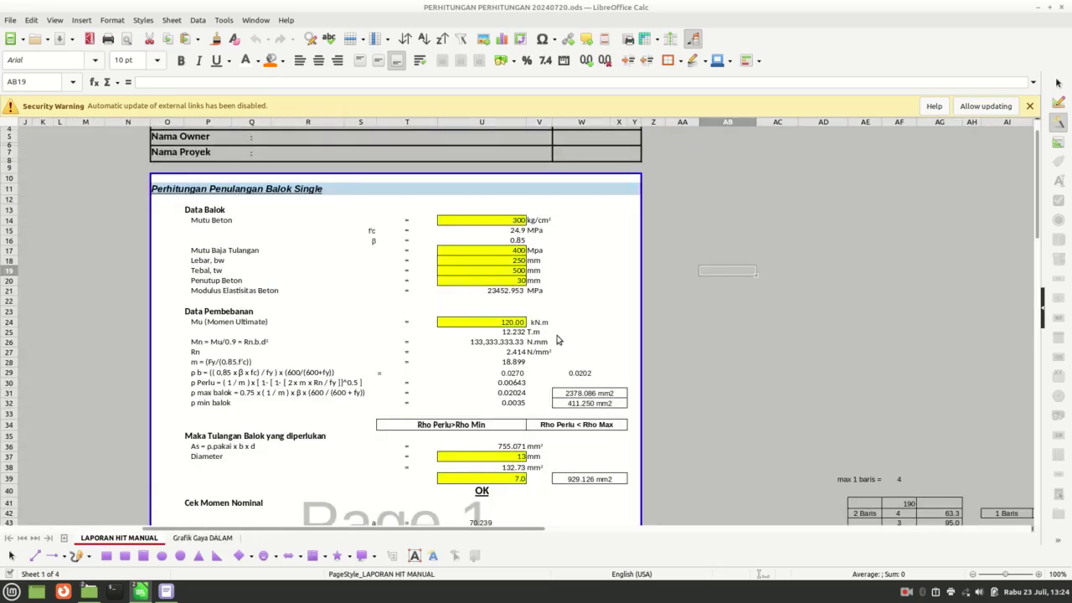
scroll(558, 340, down, 3)
scroll(558, 339, down, 6)
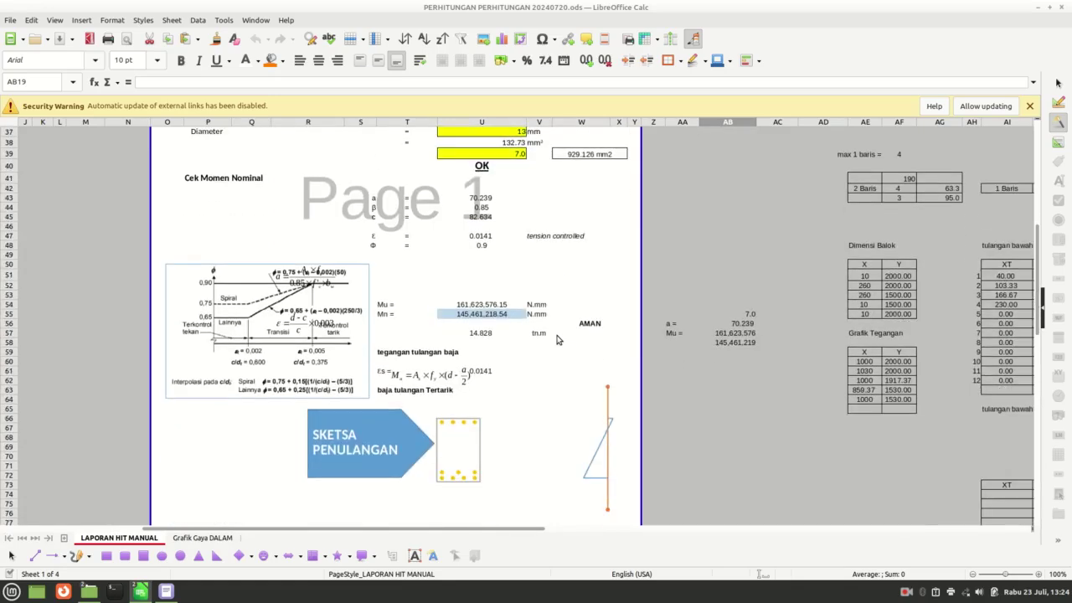
scroll(558, 339, down, 4)
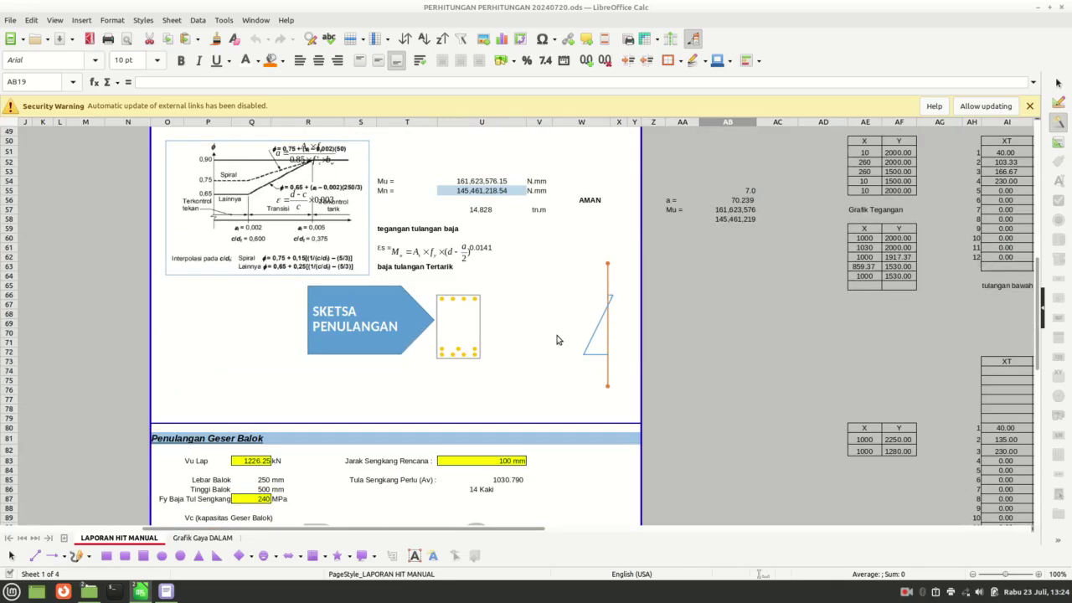
click(204, 539)
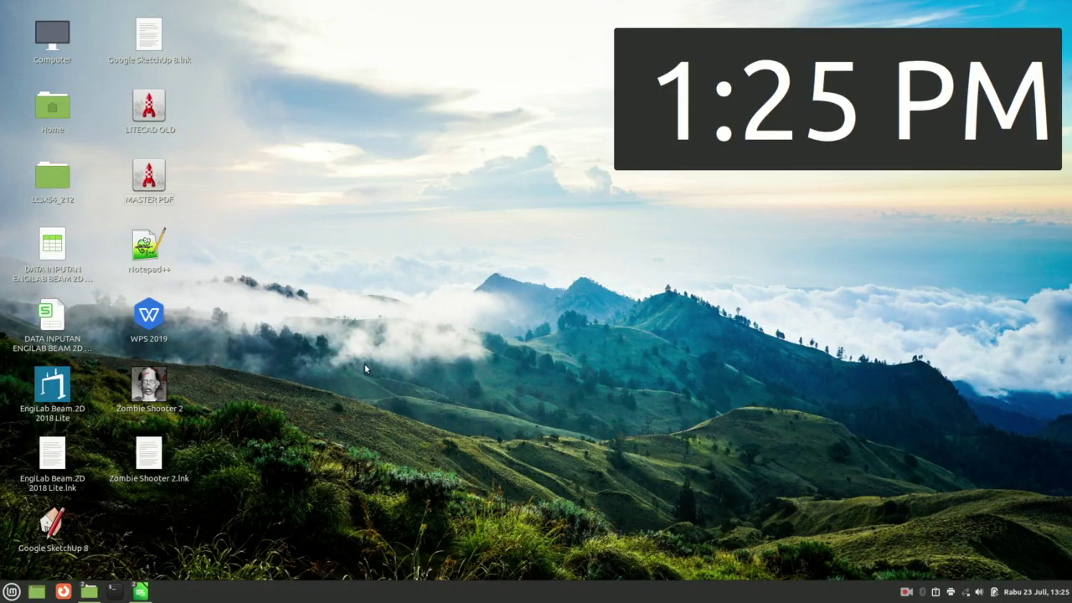
Step: Launch EngiLab Beam.2D 2018 Lite from the desktop with an empty model
double_click(57, 392)
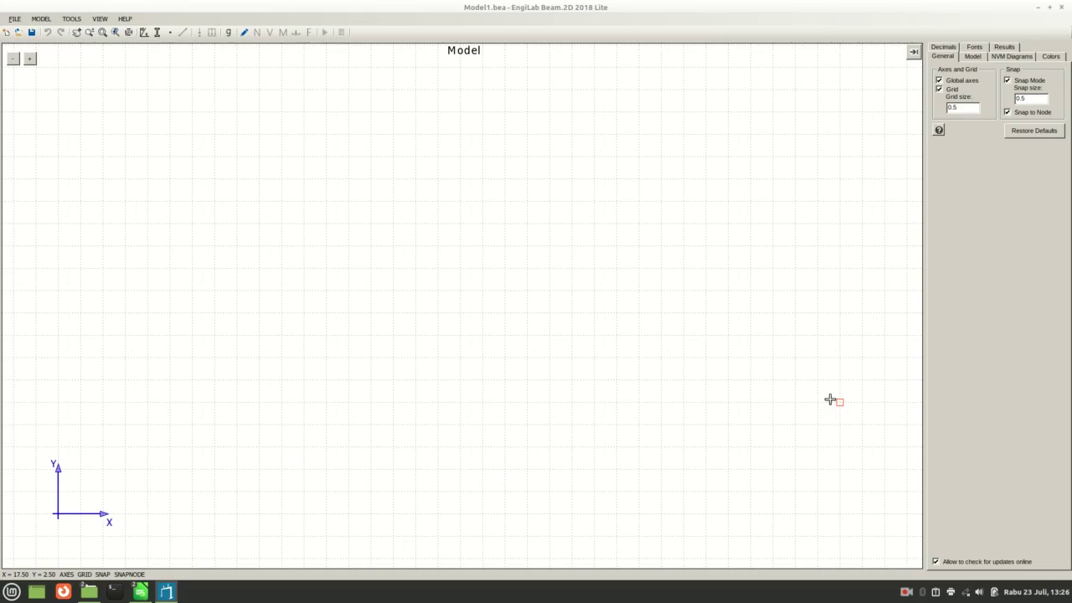
click(906, 590)
click(940, 543)
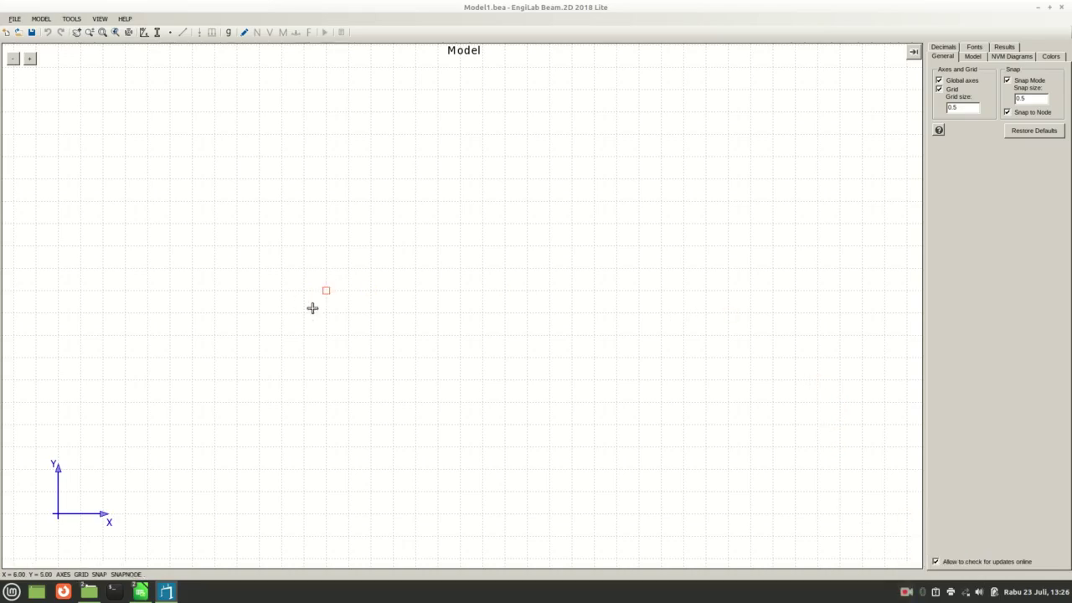
Step: Check the concrete properties in the DATA INPUTAN ENGILAB BEAM 2D 2018 spreadsheet and return to EngiLab Beam.2D
mouse_move(141, 592)
click(134, 531)
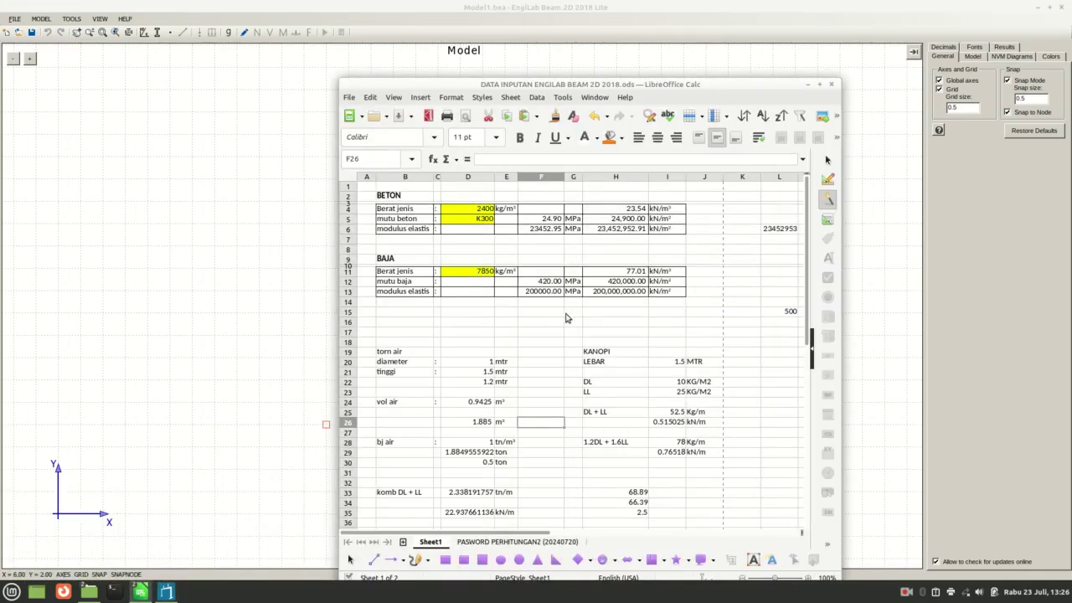
click(557, 316)
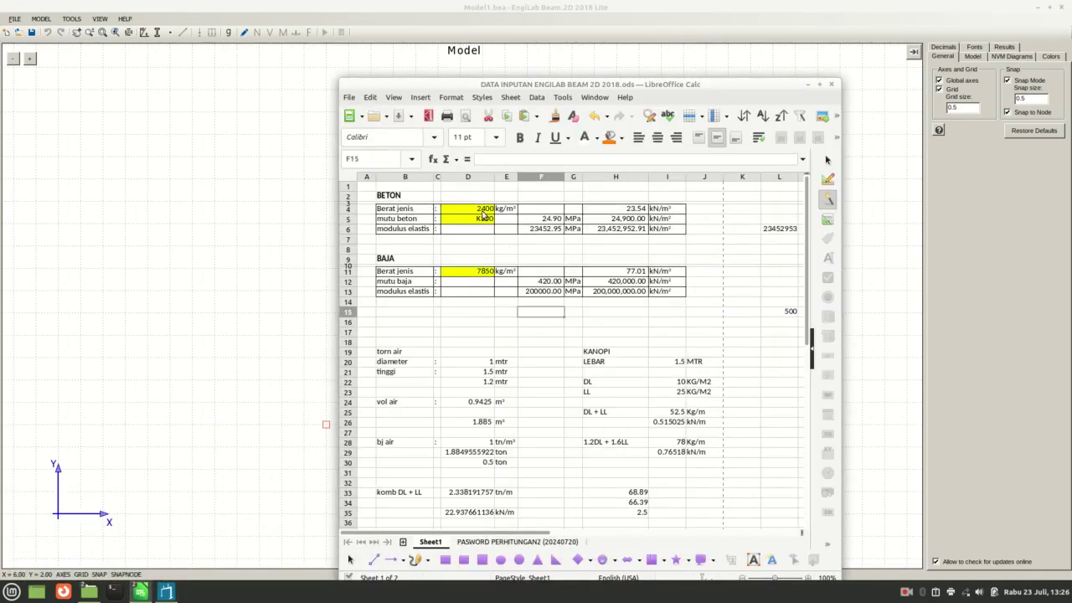
click(376, 15)
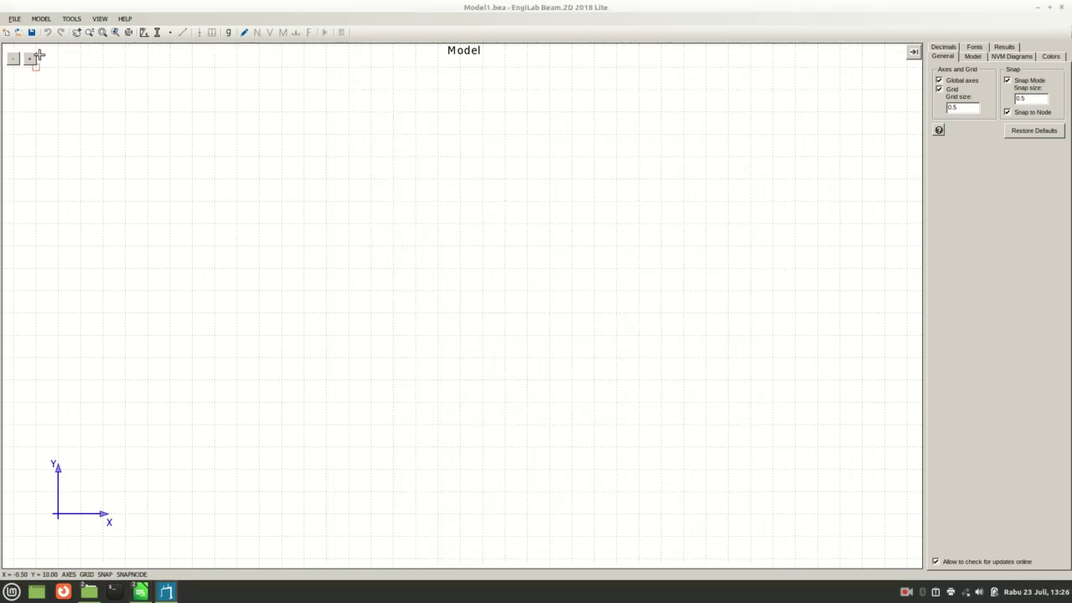
Step: Begin a new material named K300 and set its density to 23.54, the concrete unit weight from the input-data spreadsheet
click(66, 18)
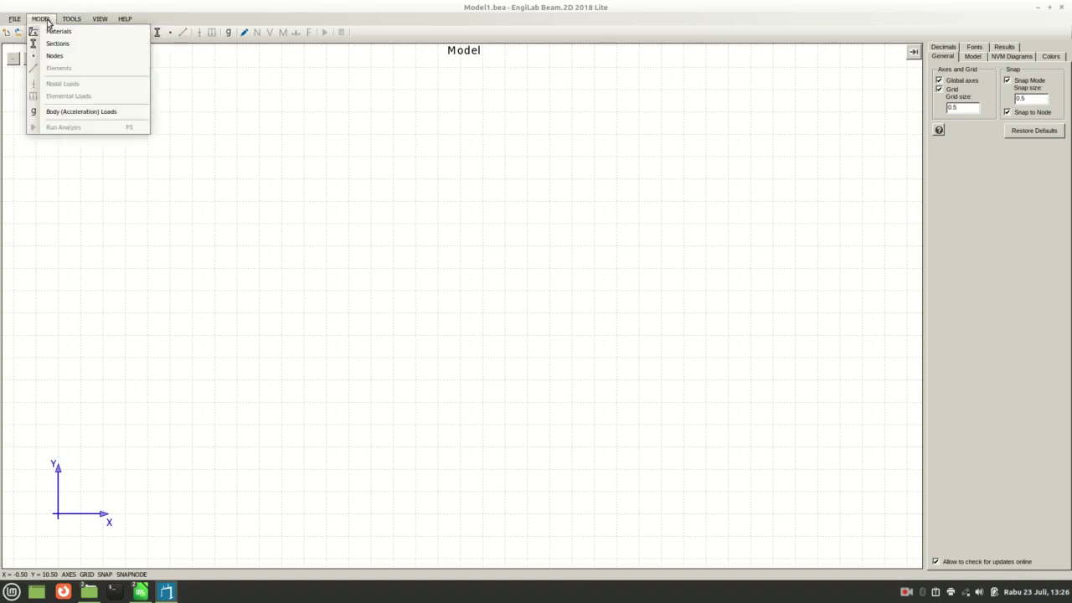
click(52, 32)
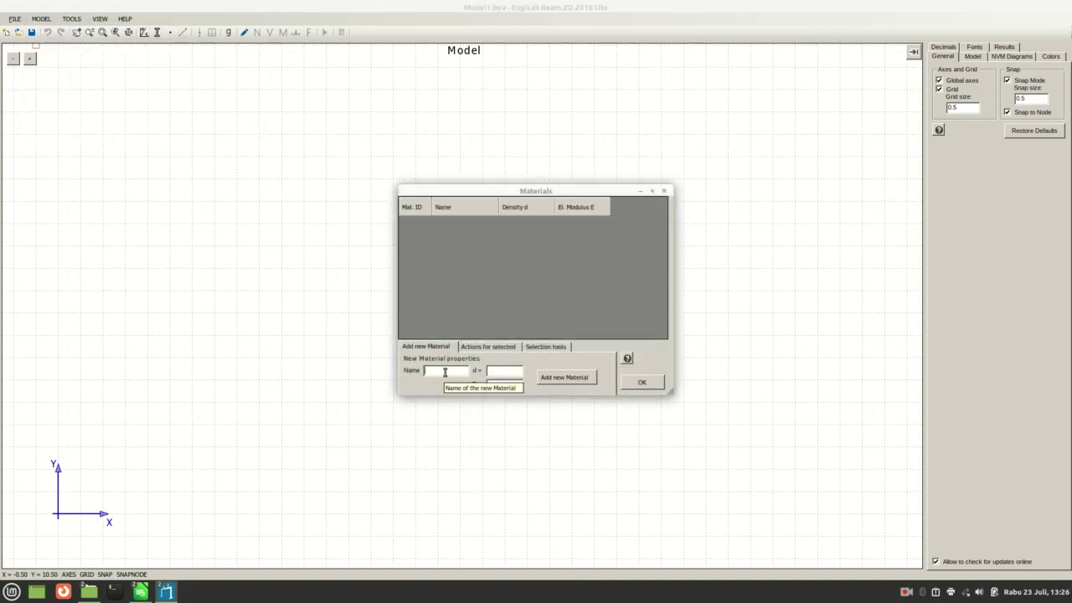
text(K300)
mouse_move(141, 593)
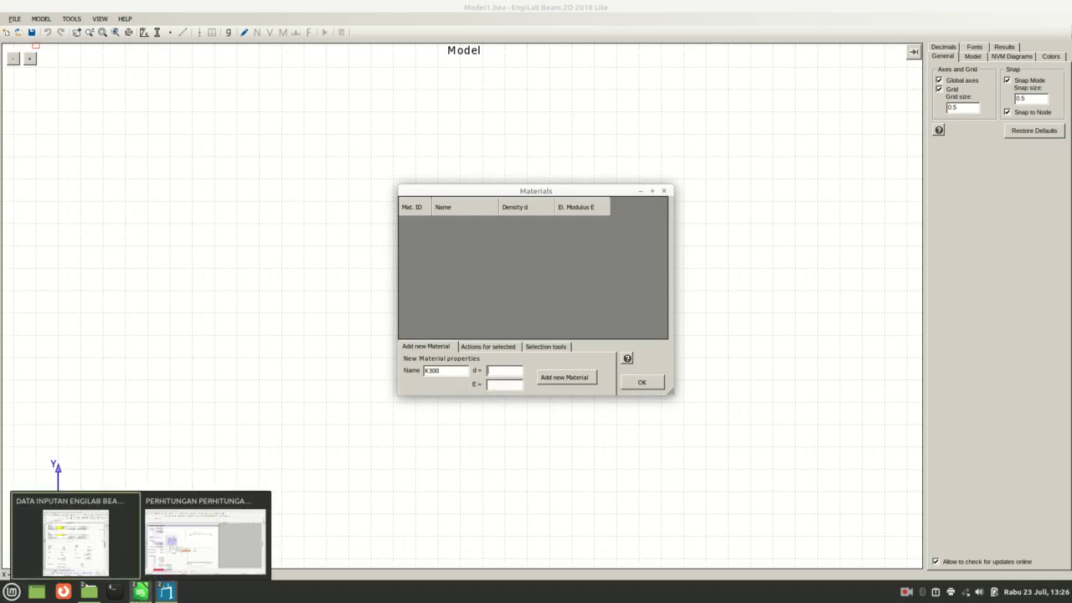
click(109, 536)
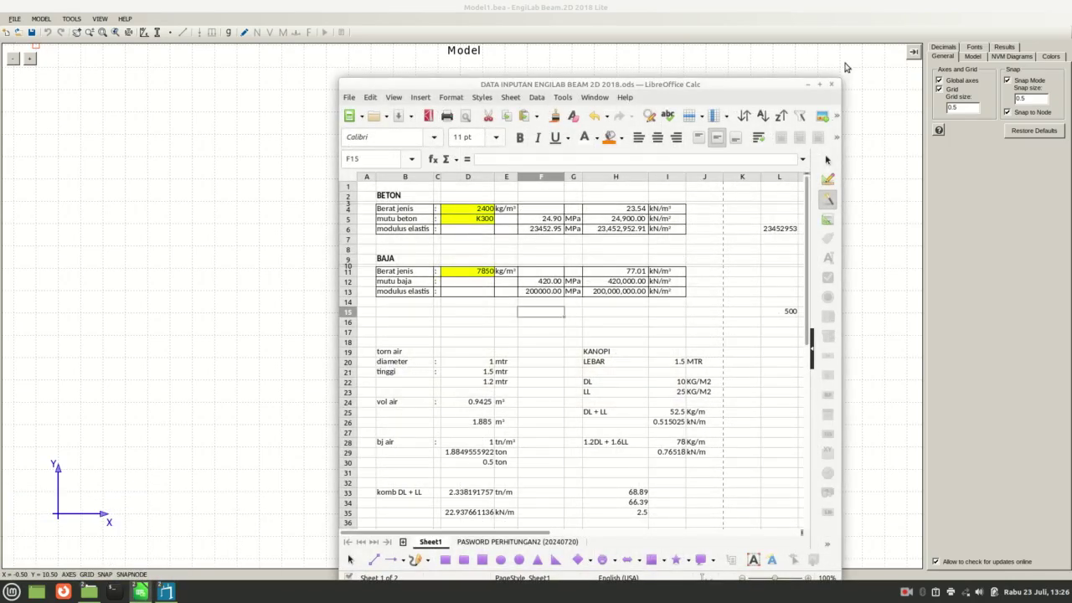
click(819, 27)
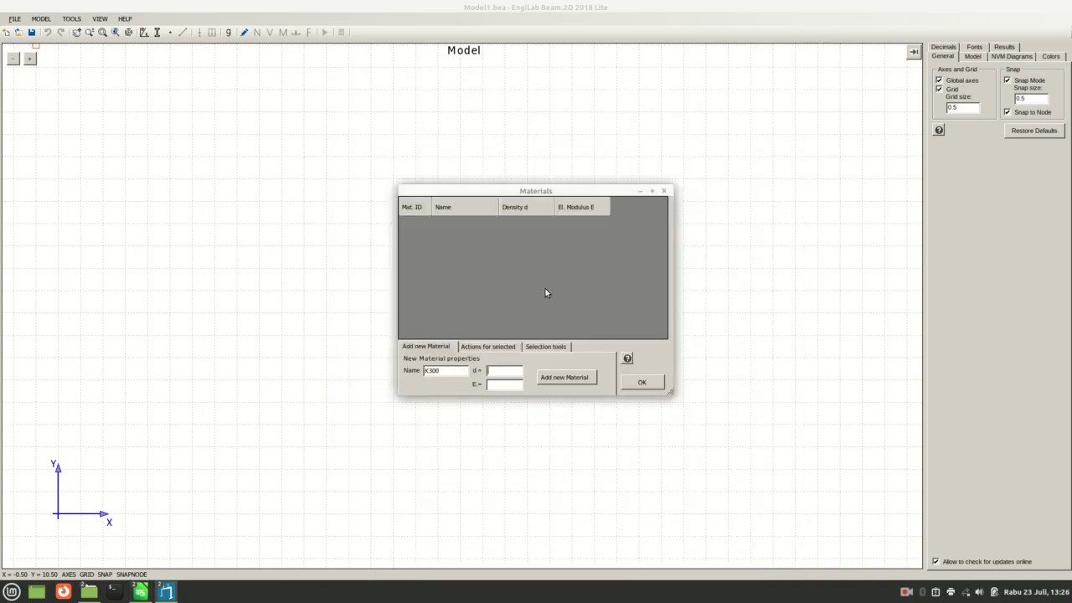
click(509, 369)
text(23.54)
Step: Copy the concrete elastic modulus 23452952.9057643 from spreadsheet cell L6 into the material's E value and add the K300 material
mouse_move(141, 591)
click(109, 568)
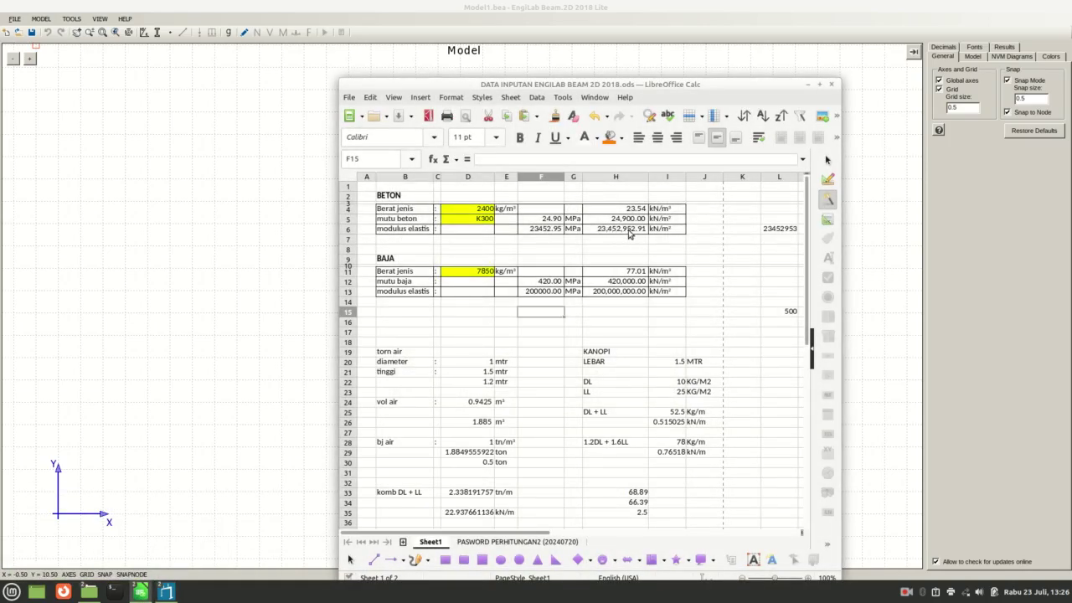
click(785, 231)
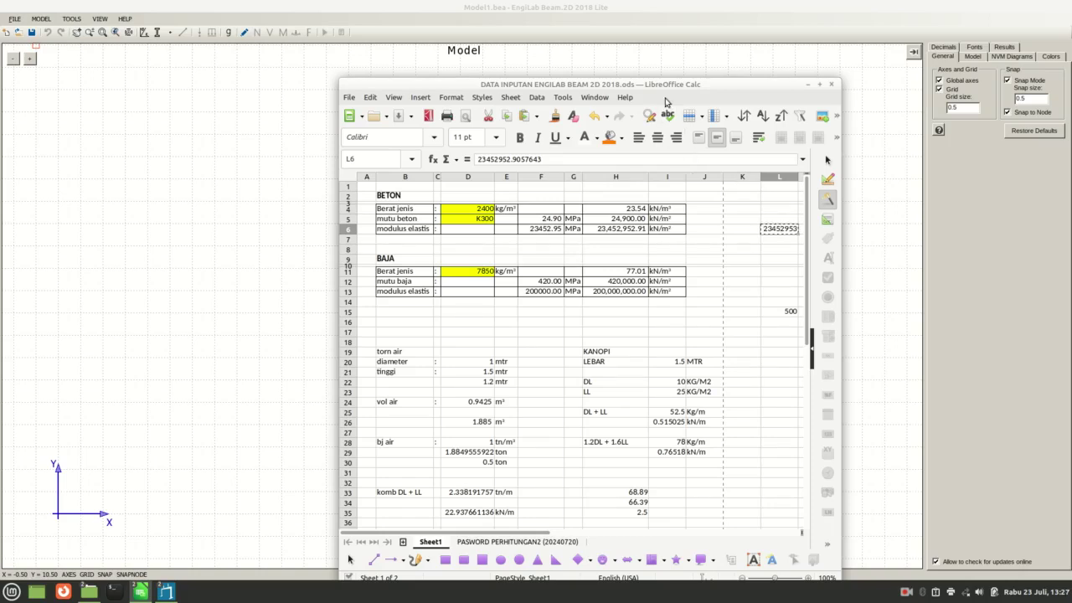
double_click(779, 232)
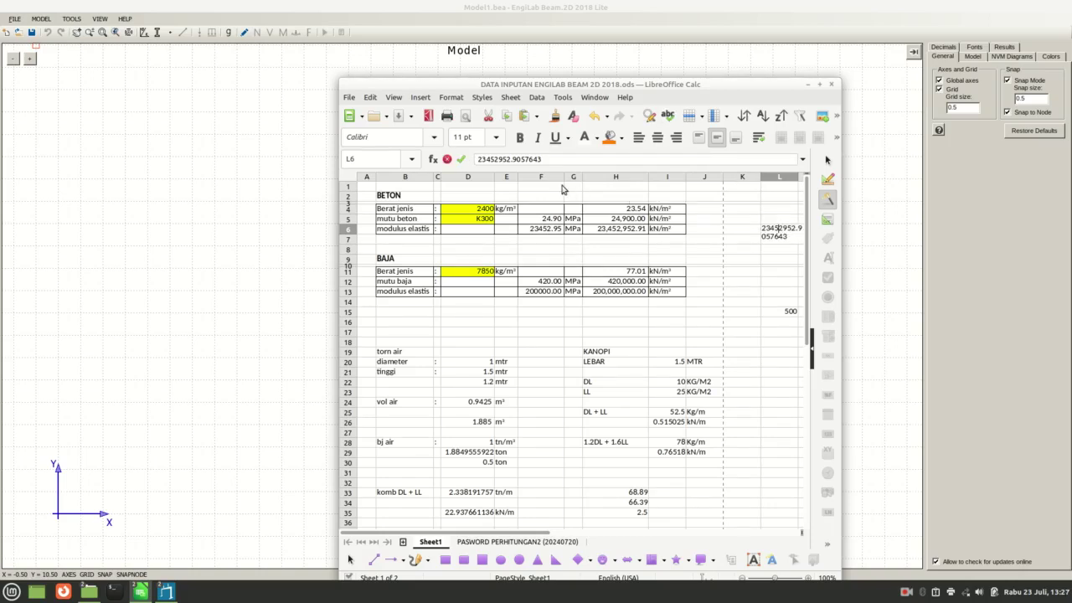
drag(546, 159, 465, 160)
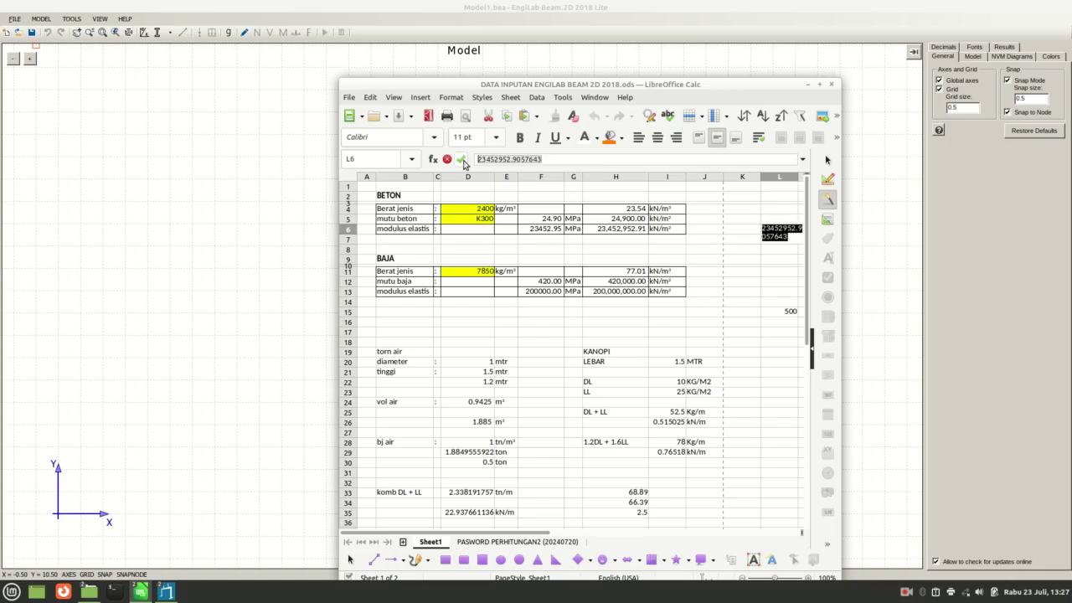
click(755, 21)
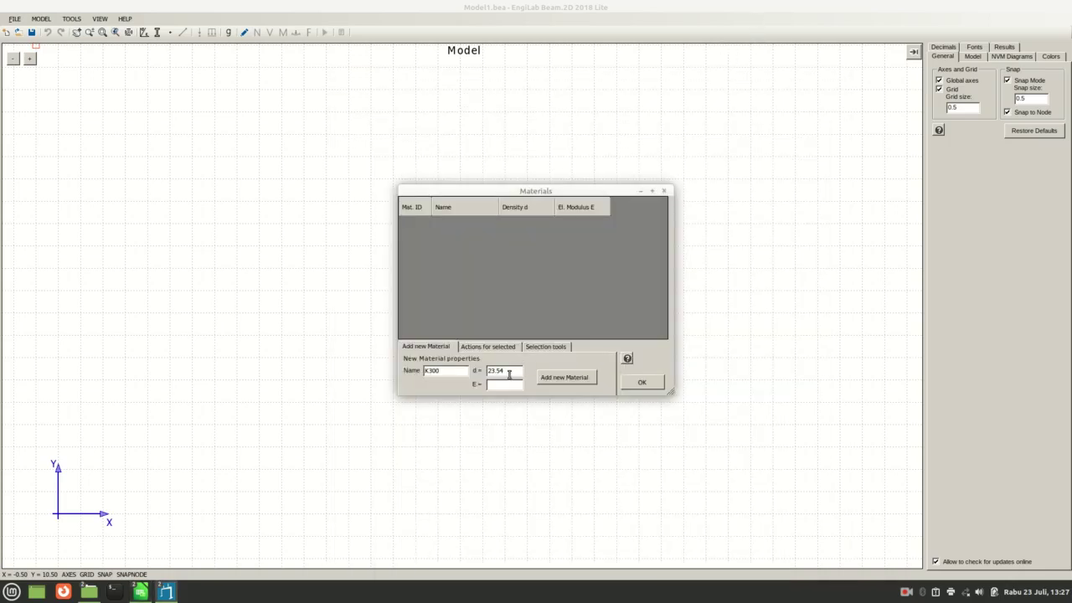
key(ctrl+v)
click(561, 377)
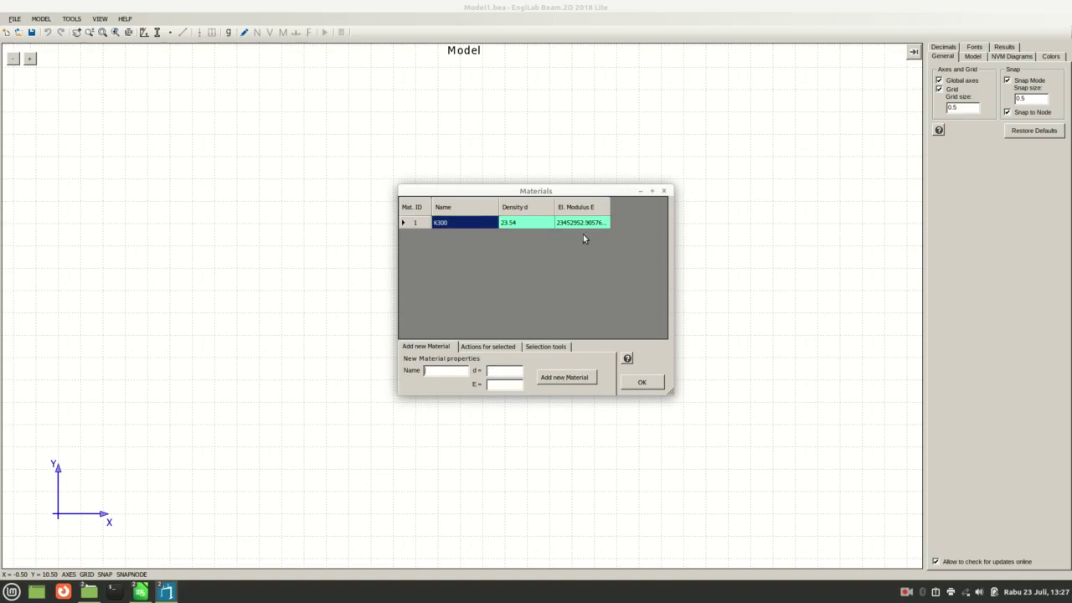
click(656, 387)
Step: Begin a new section named B1 and choose the Rectangular bar type in the Section Properties Calculator
click(47, 20)
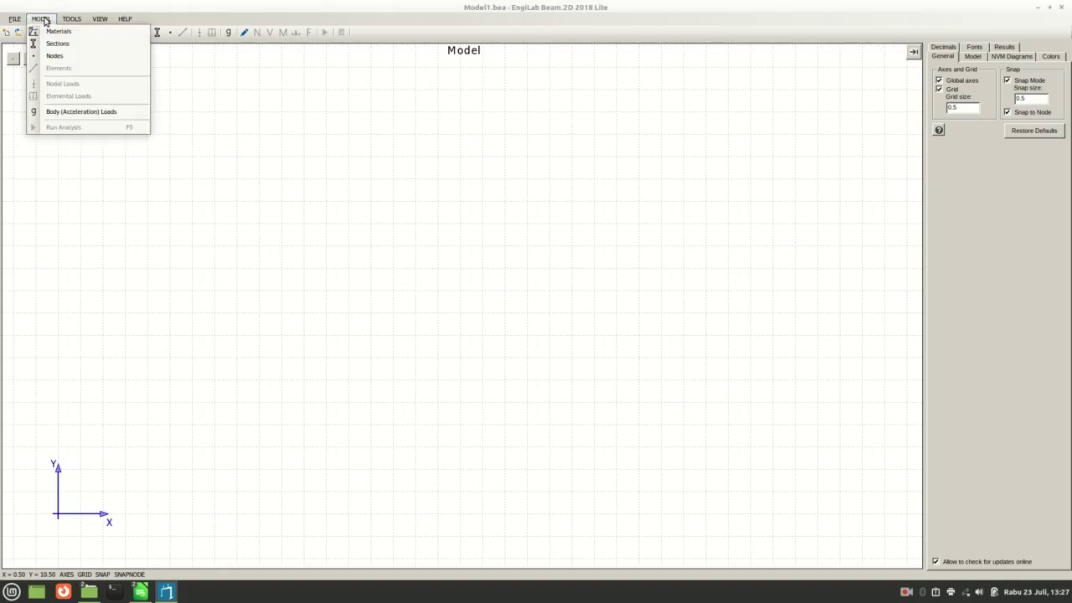
click(56, 43)
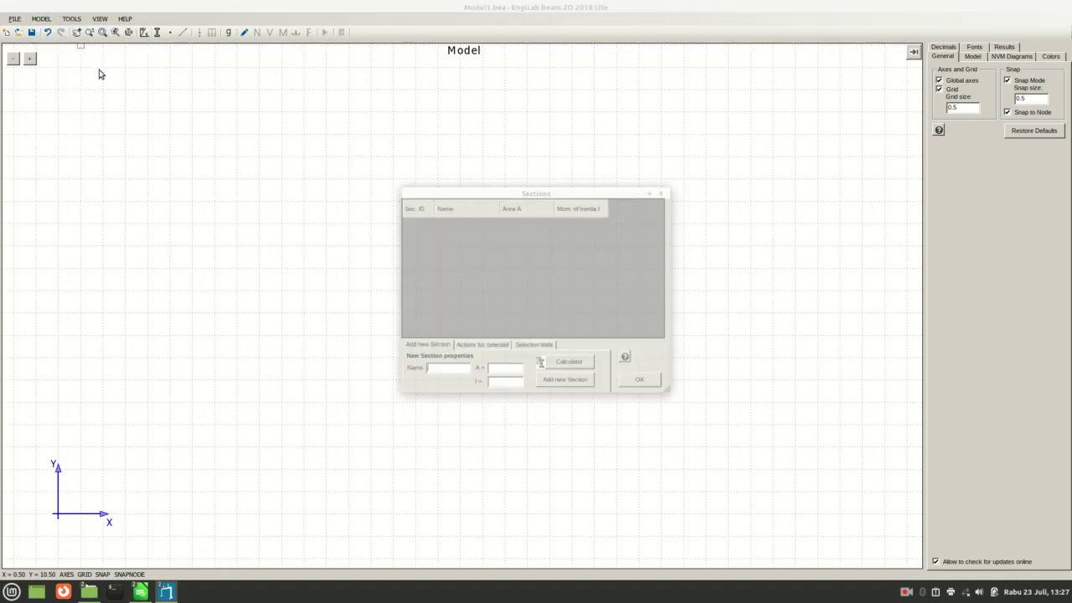
click(450, 371)
text(B1)
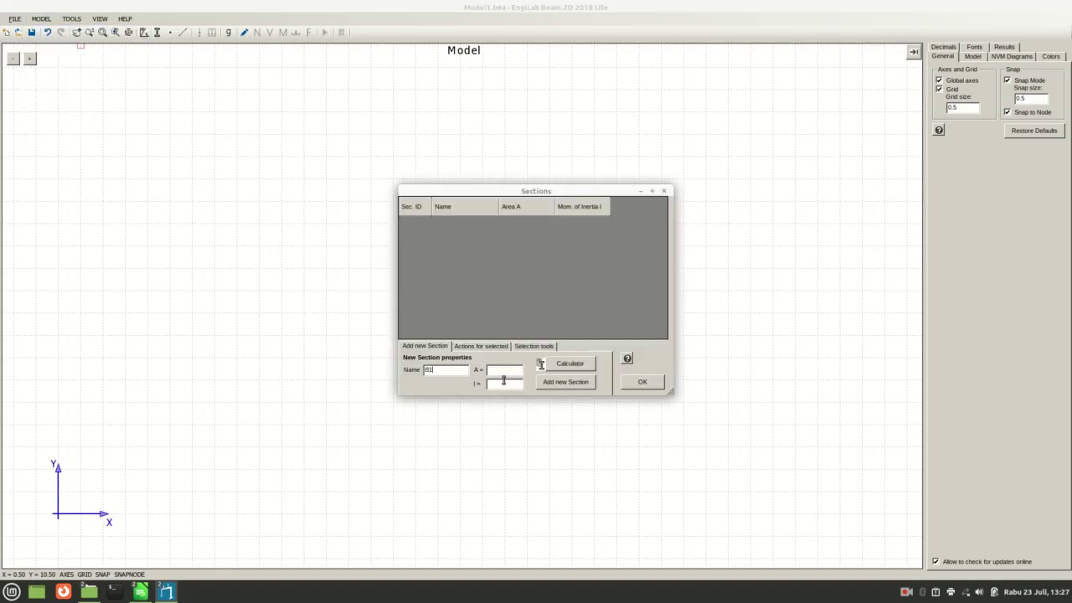
click(564, 365)
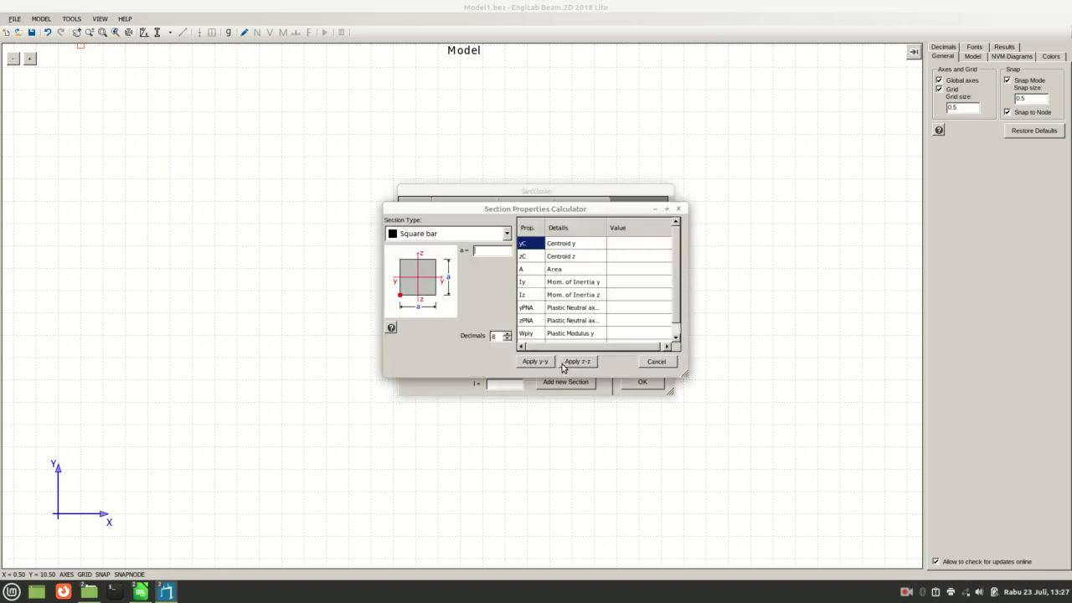
click(506, 233)
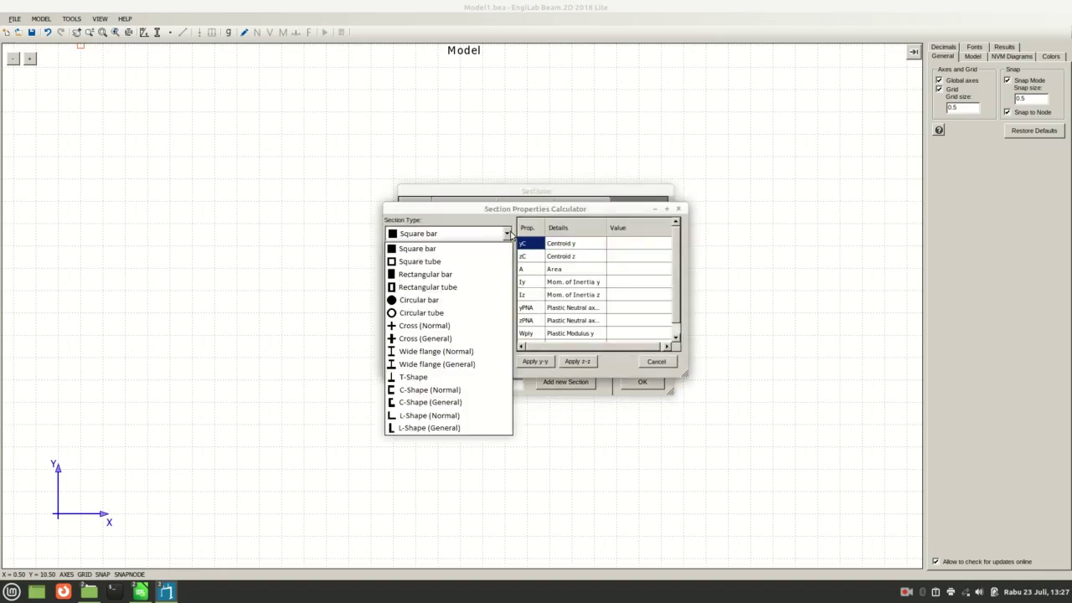
click(442, 277)
Step: Calculate the rectangular bar with a = 0.2 and b = 0.4, apply its y-y properties and add section B1
click(488, 251)
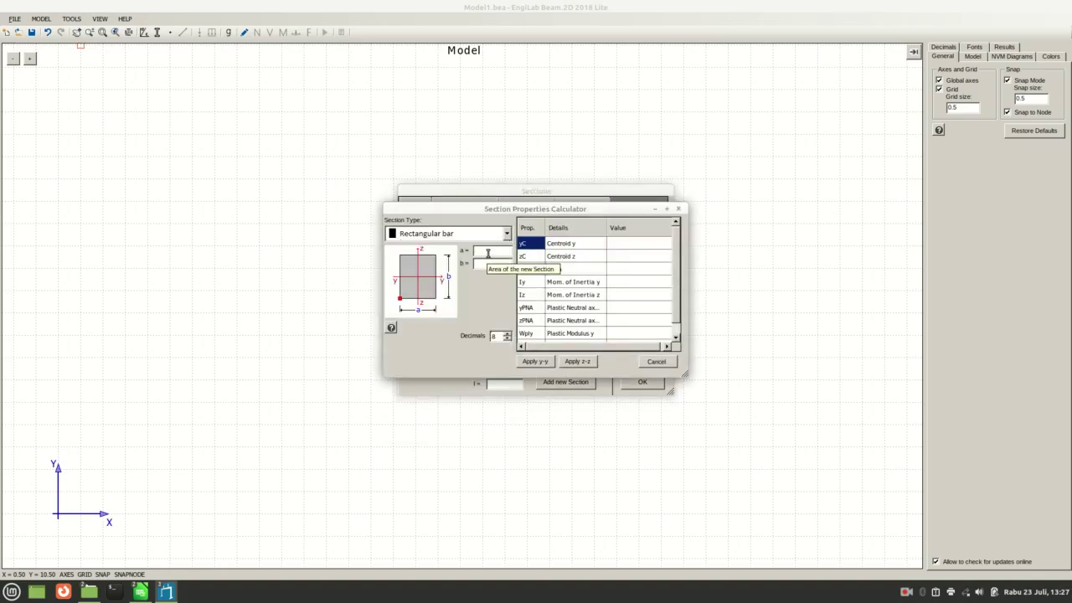
text(0.2)
click(487, 265)
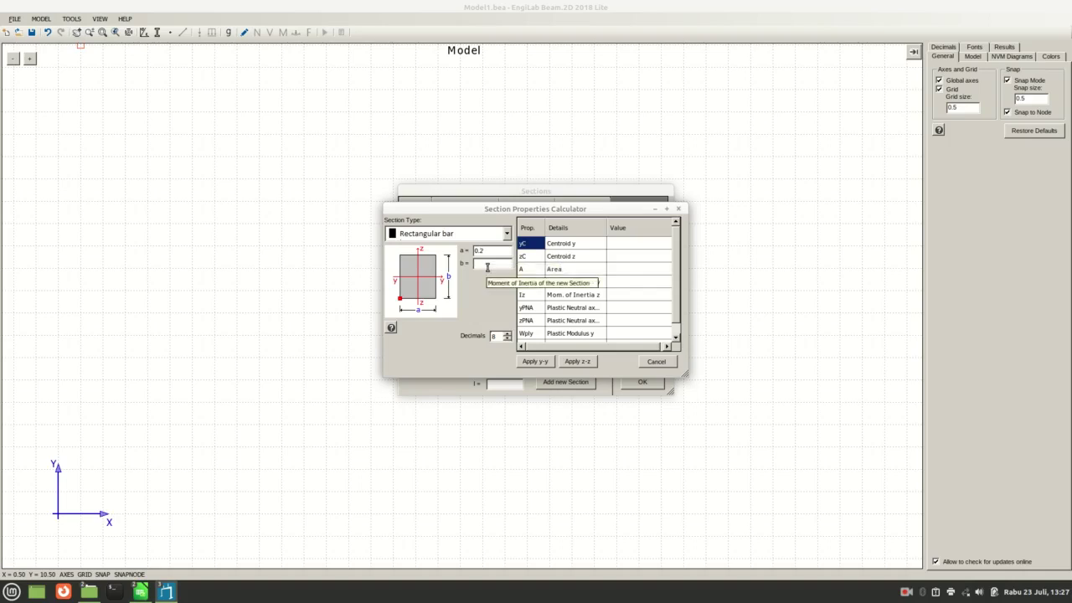
text(0.4)
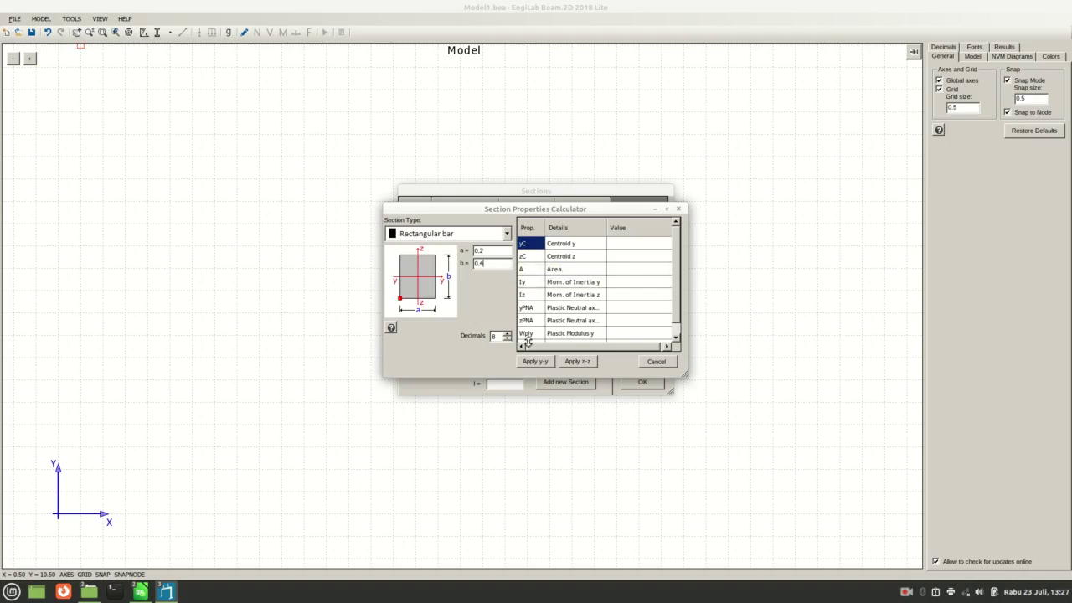
key(Return)
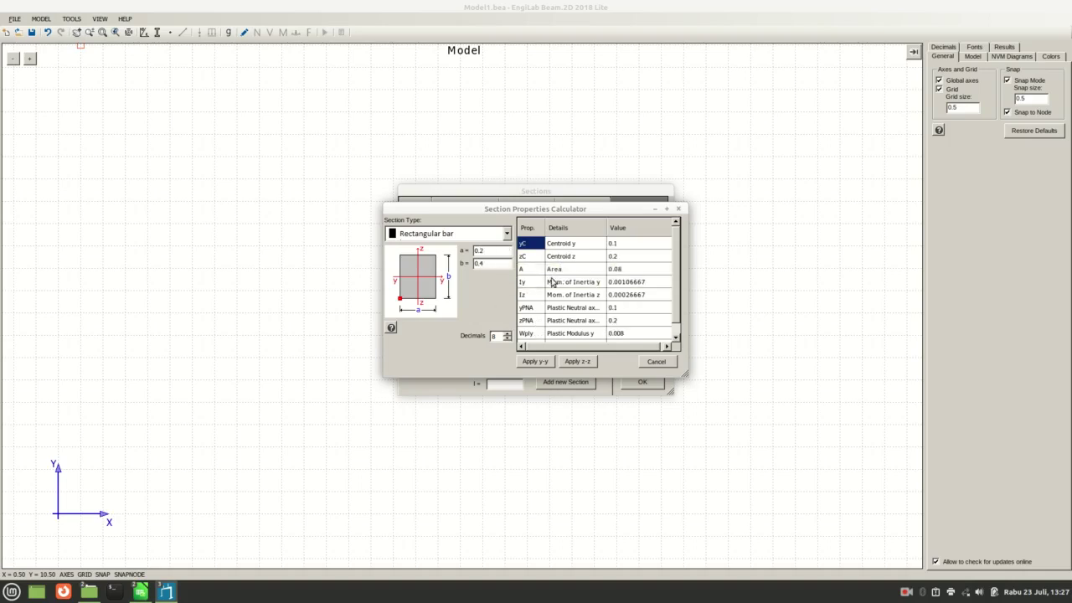
click(534, 362)
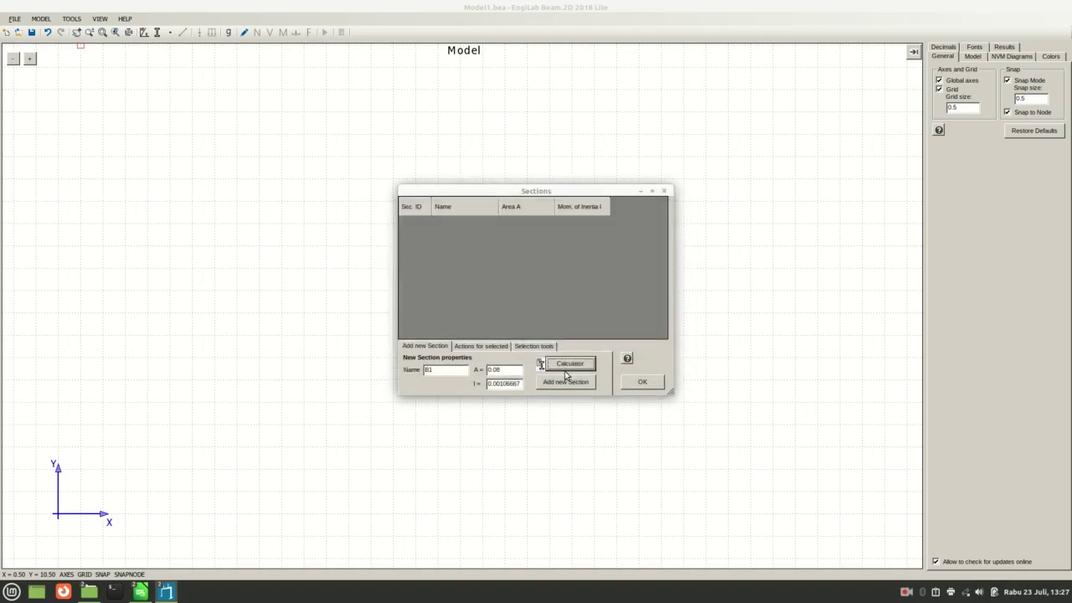
click(568, 382)
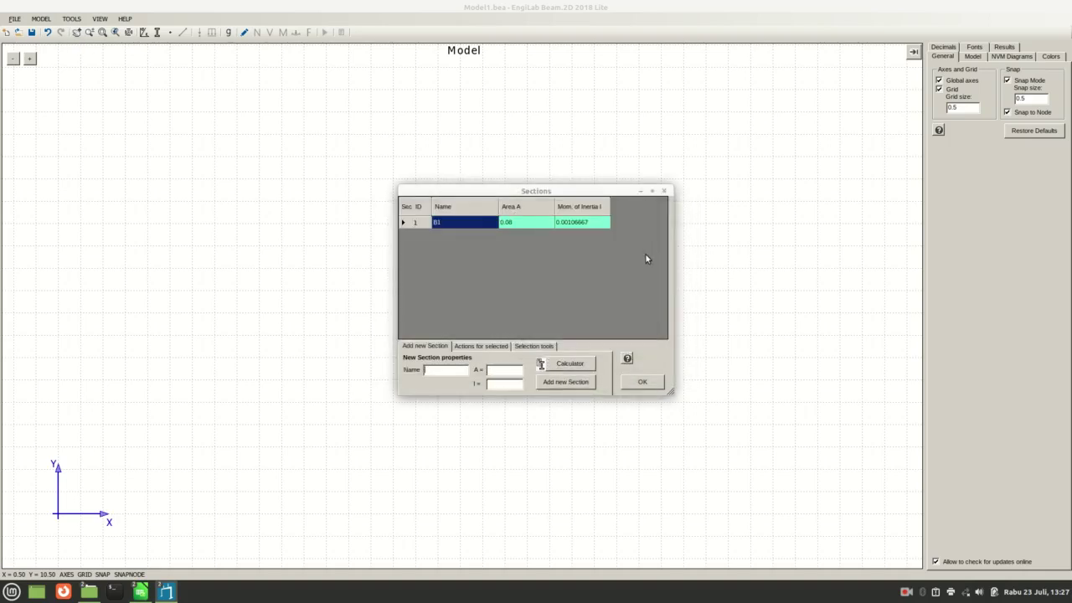
click(642, 383)
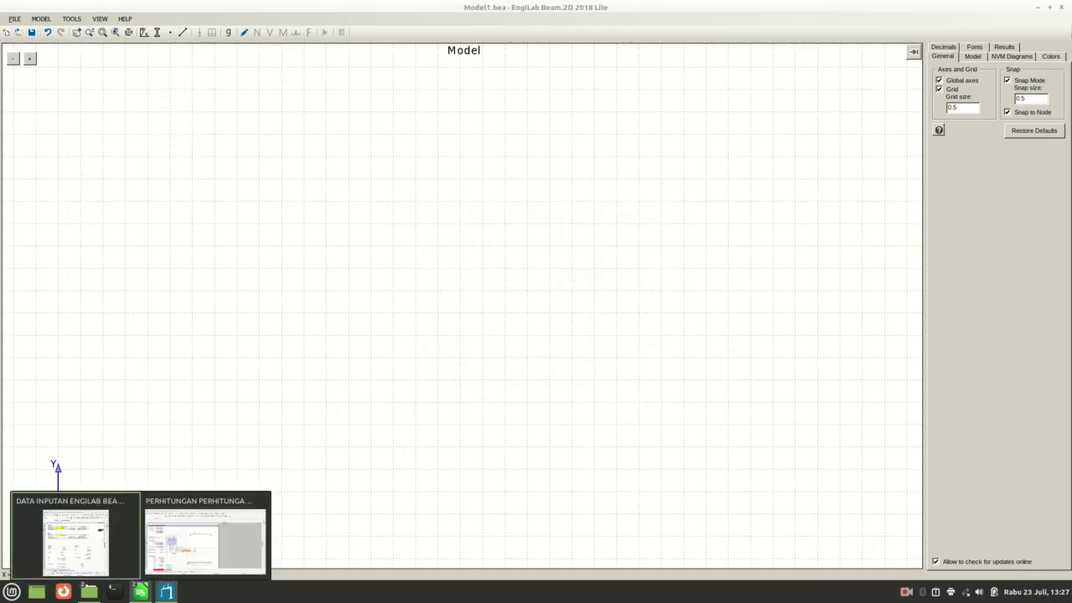
Step: Switch to the PERHITUNGAN PERHITUNGAN 20240720 spreadsheet and shift its unmaximized window aside so the EngiLab model shows beside it
click(139, 591)
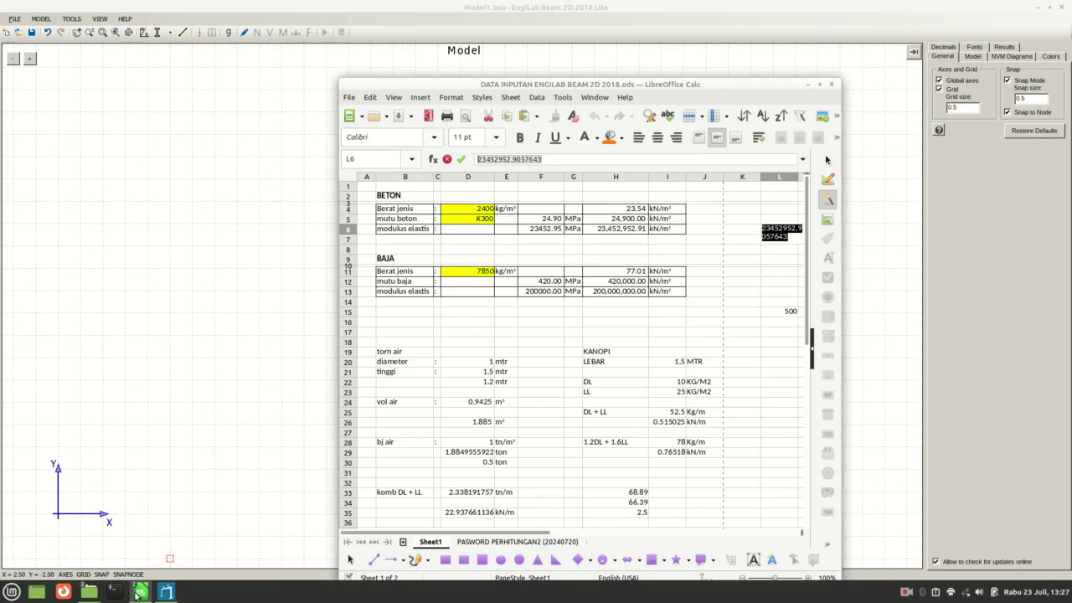
mouse_move(135, 593)
click(201, 541)
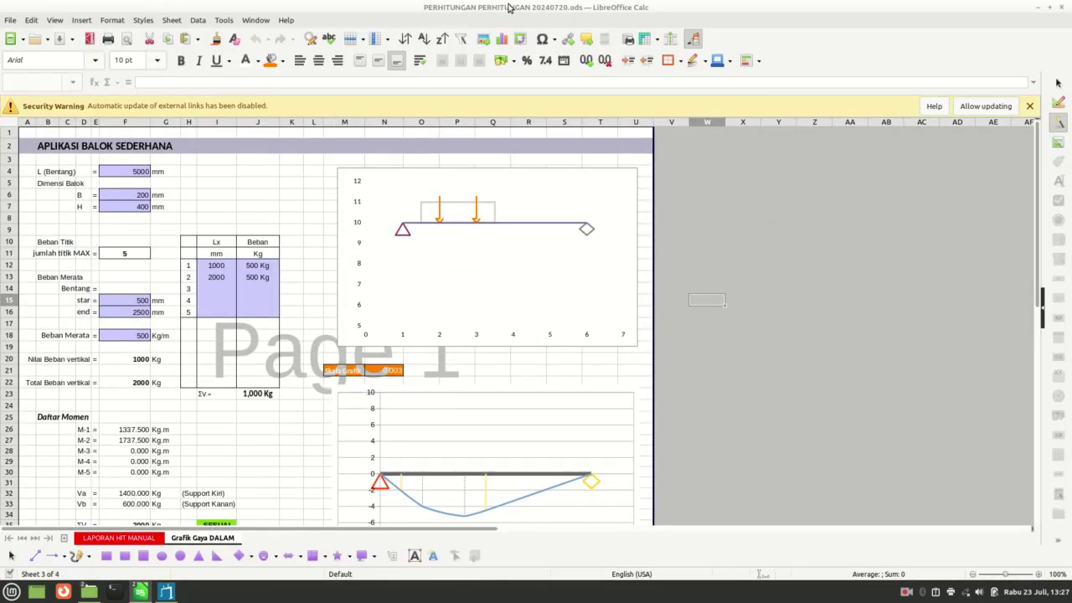
double_click(508, 8)
drag(458, 14, 901, 16)
click(663, 206)
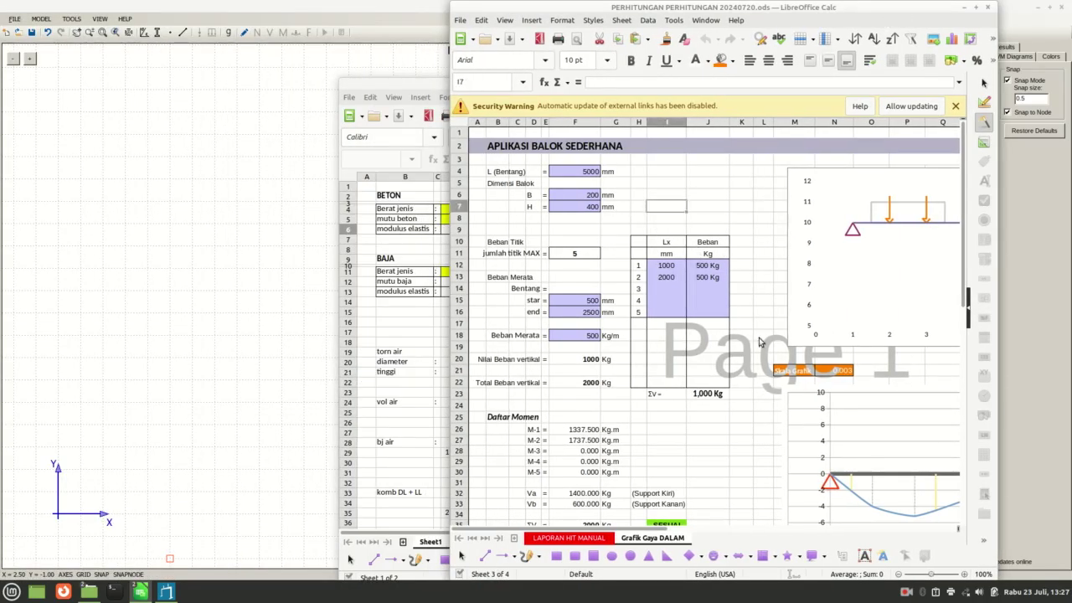
Step: Widen the calculation spreadsheet window and set the beam span L (Bentang) to 6000 mm
drag(996, 325, 1070, 325)
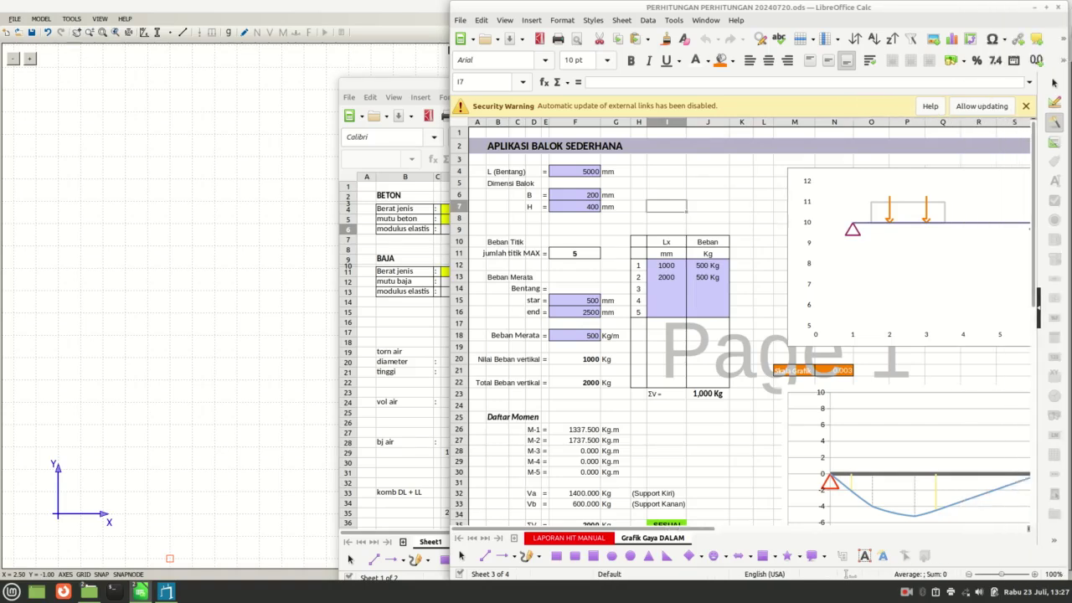
click(589, 173)
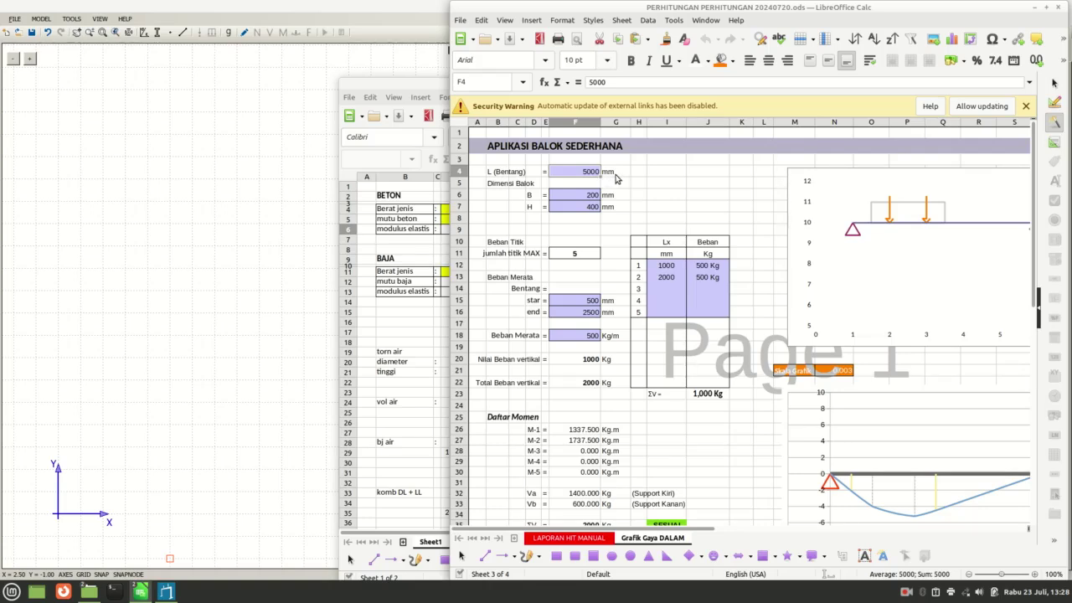
text(6000)
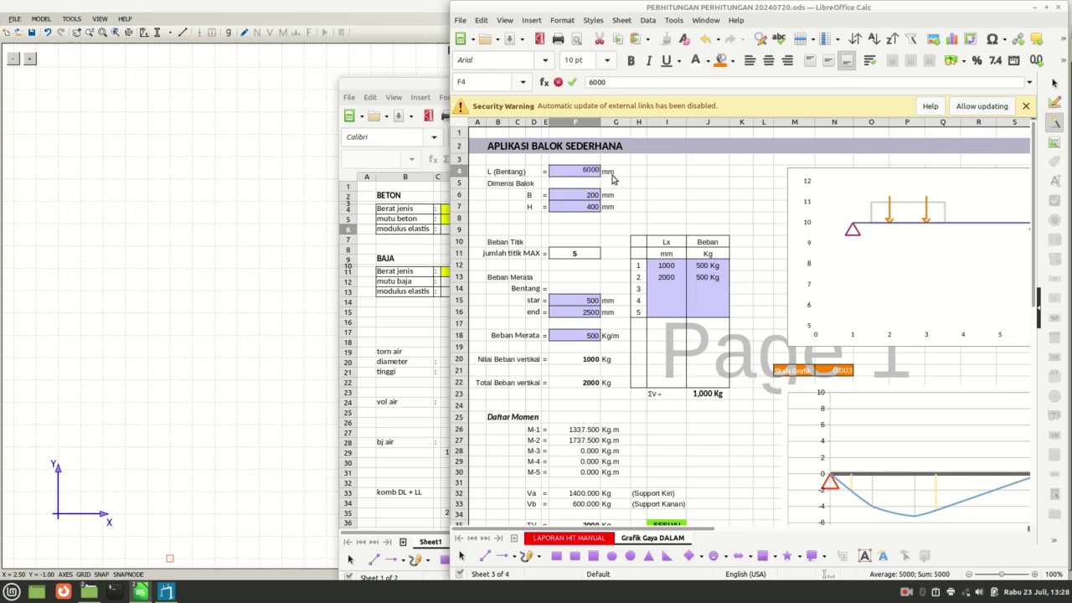
key(Return)
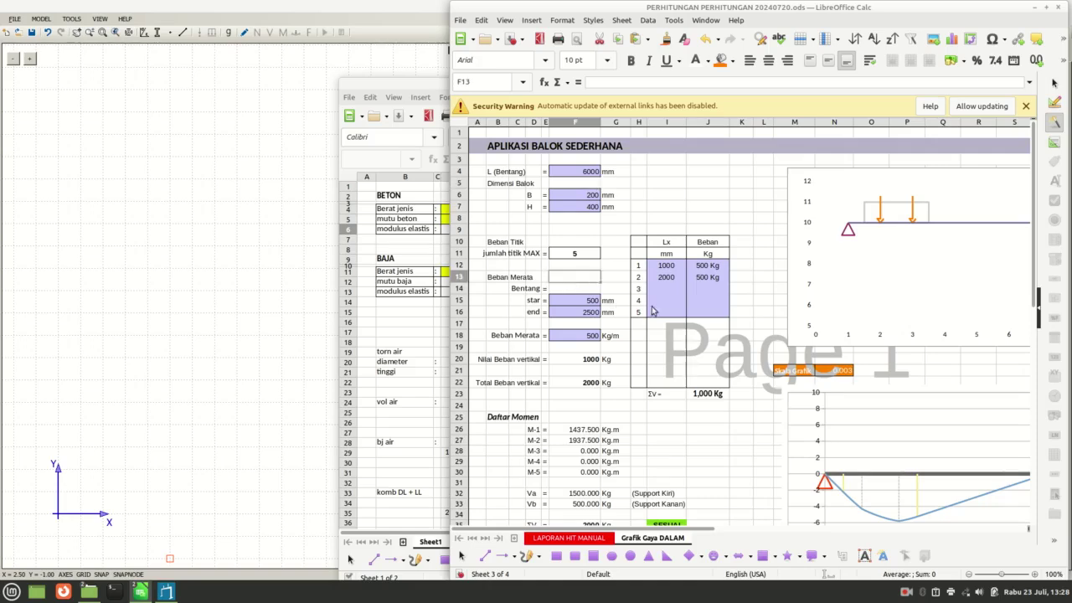
Step: Set the Lx positions of point loads 1 and 2 to 1500 mm and 3000 mm
click(675, 267)
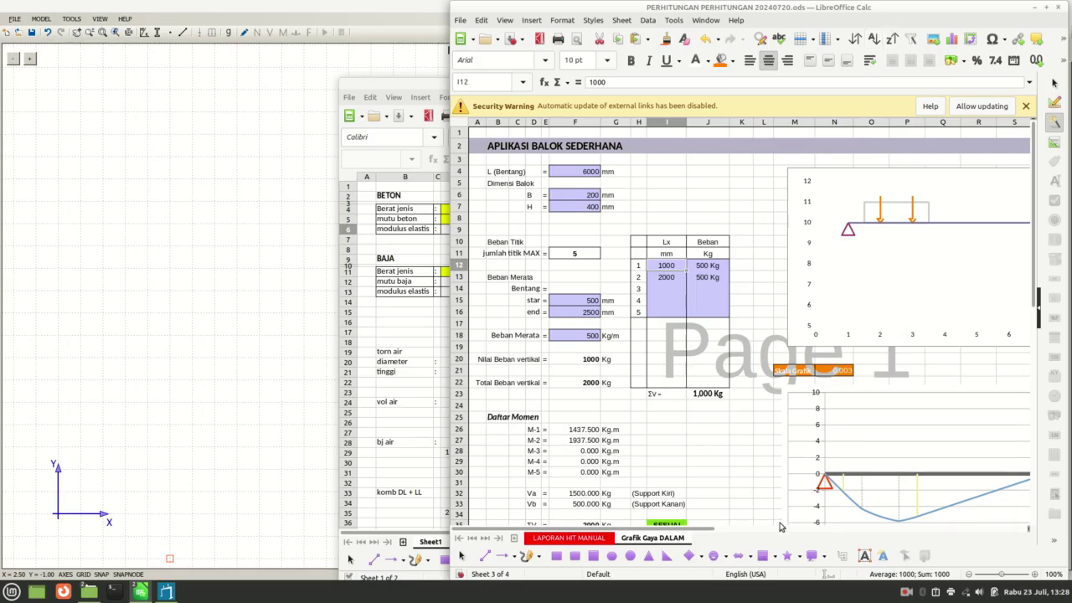
drag(708, 532, 735, 533)
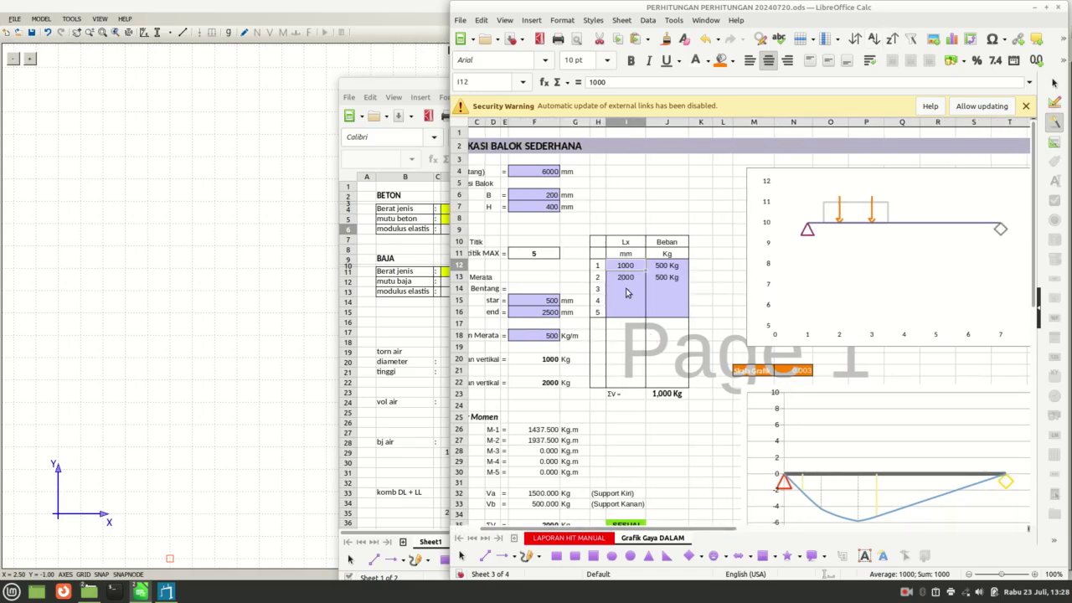
text(1500)
key(Return)
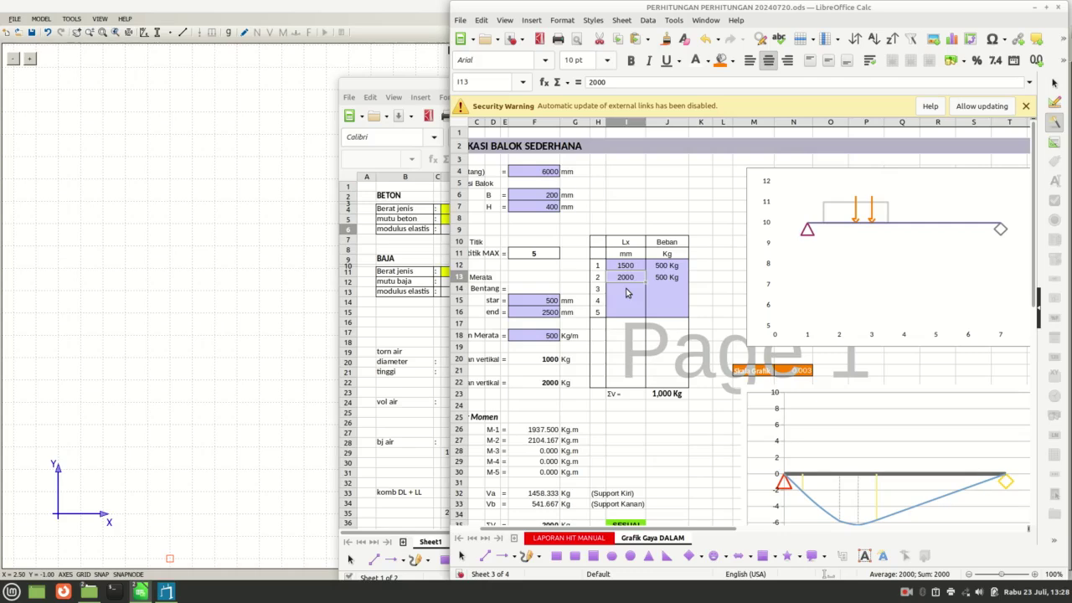
text(3000)
key(Return)
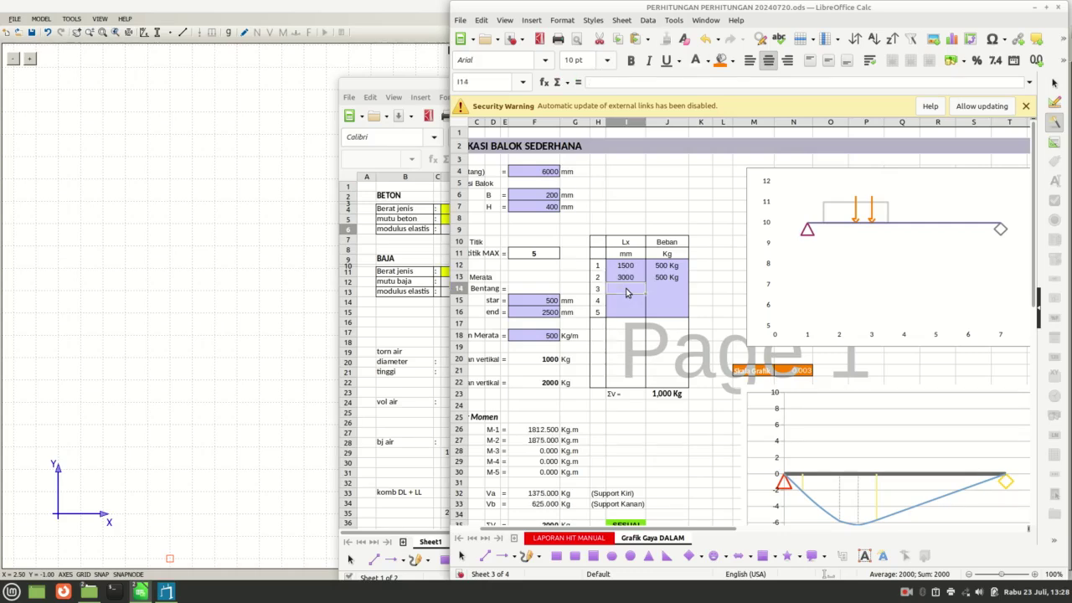
Step: Set the magnitude of point load 2 to 1,000 Kg in the load table
key(Right)
key(Up)
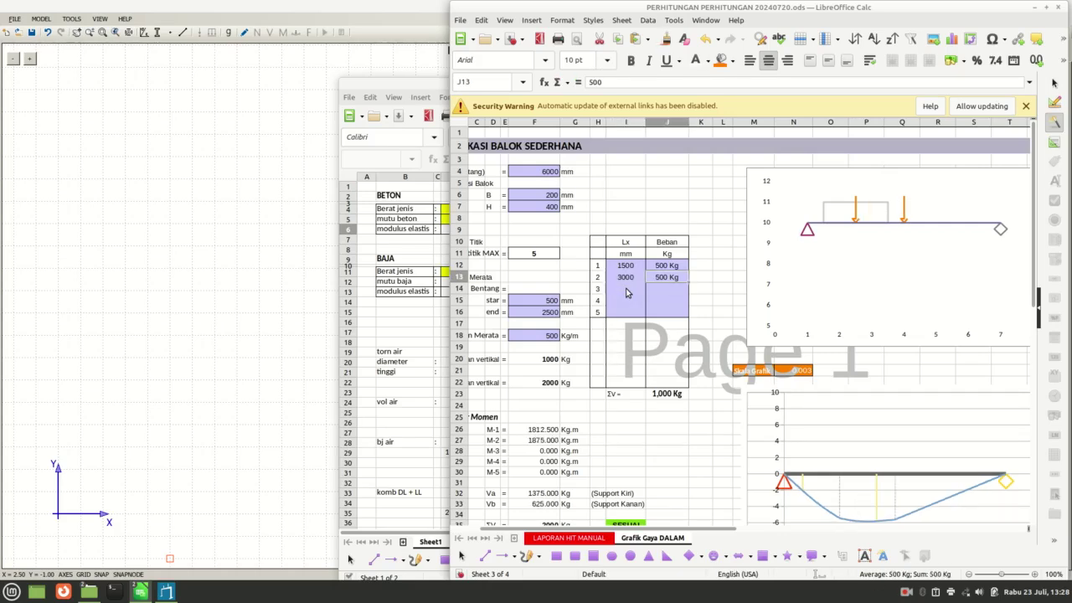
text(1,)
text(000)
key(Return)
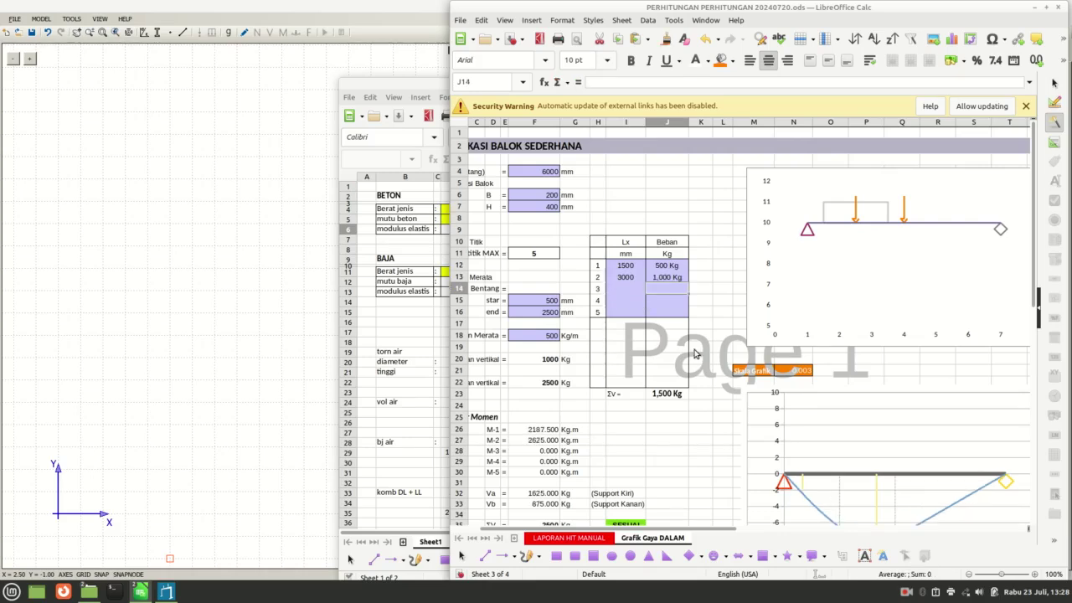
Step: Set the distributed load (Beban Merata) in cell F18 to 0 Kg/m
scroll(696, 355, down, 1)
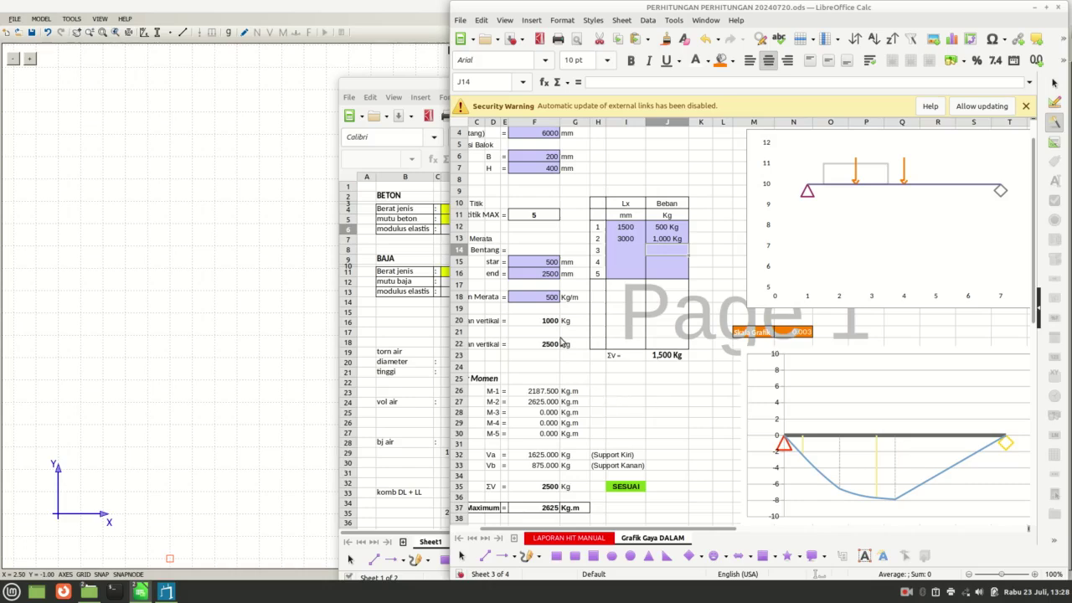
click(540, 300)
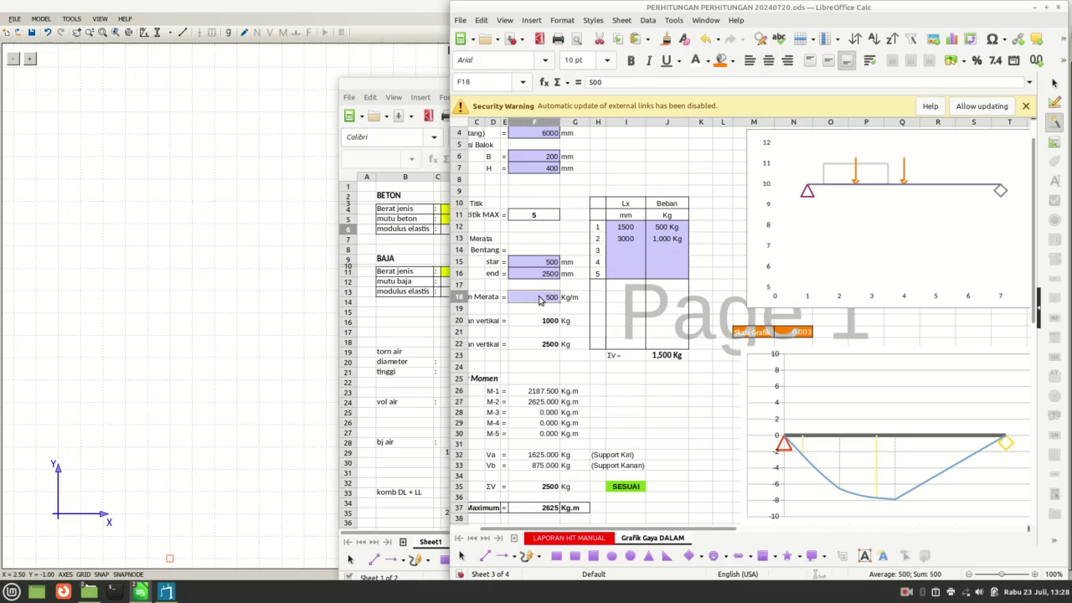
text(0)
key(Return)
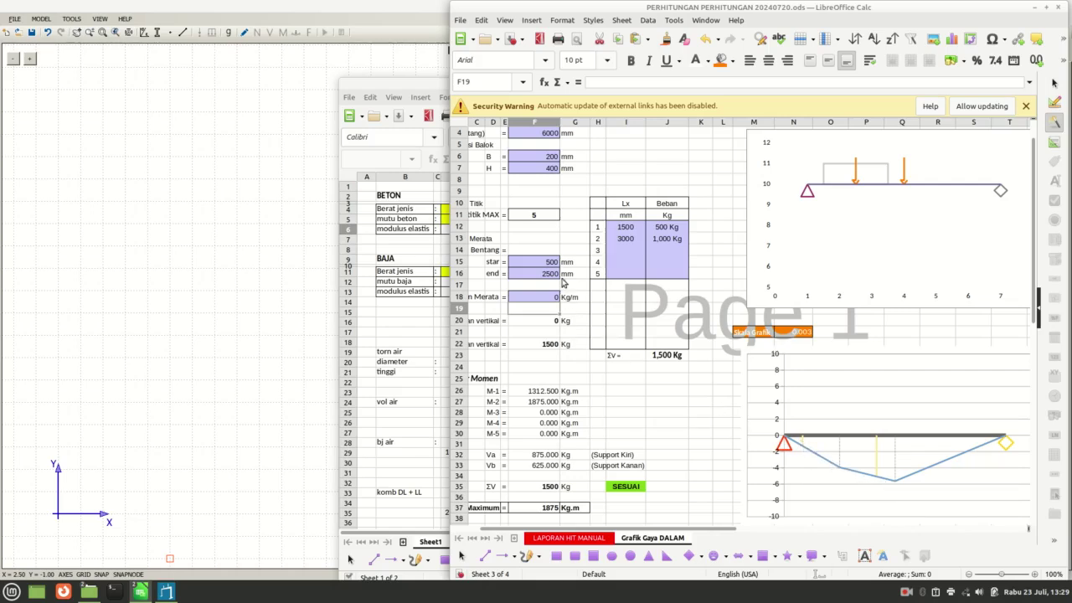
Step: Set both the start and end positions of the distributed load to 0 mm
drag(546, 262, 546, 273)
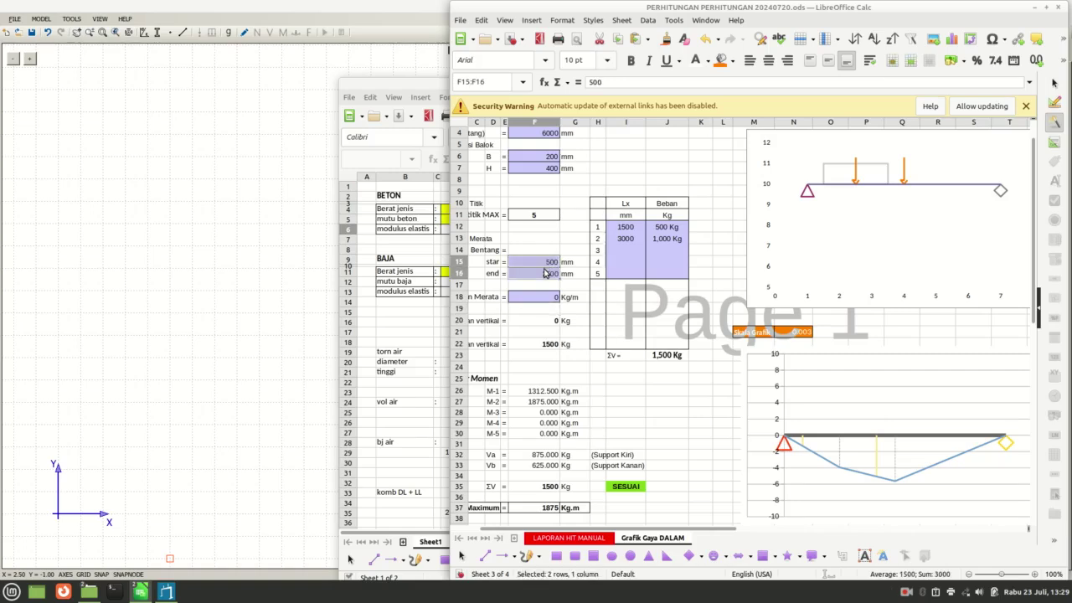
click(548, 262)
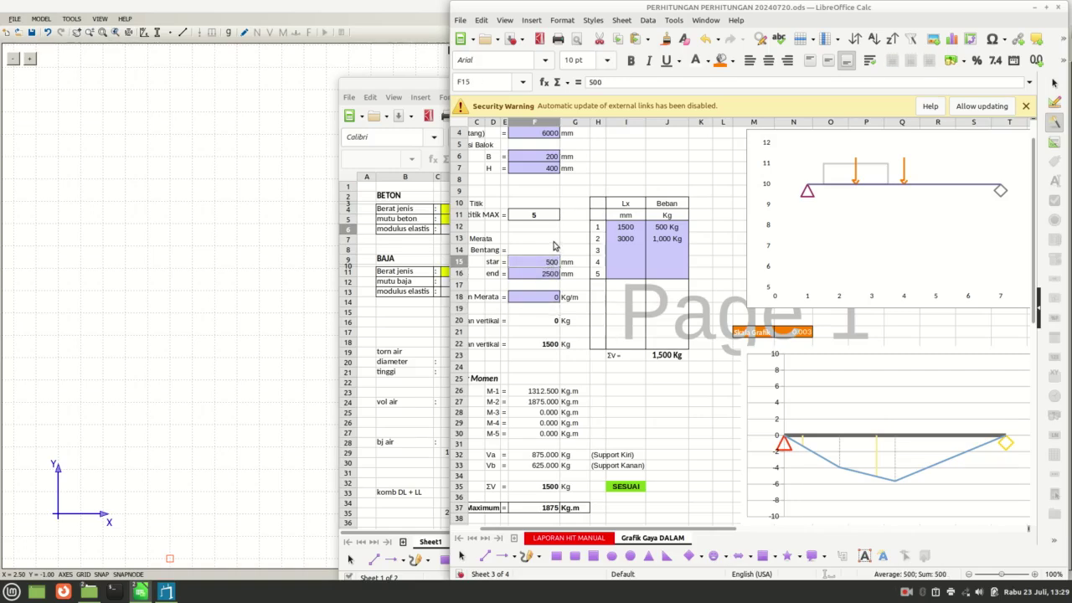
text(0)
key(Return)
text(0)
key(Return)
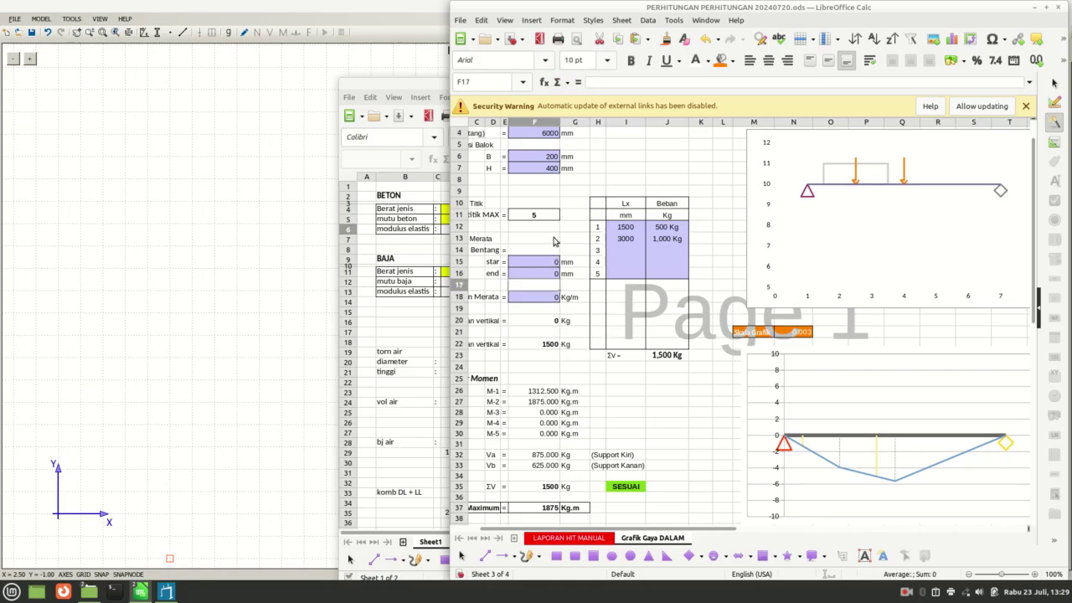
click(553, 241)
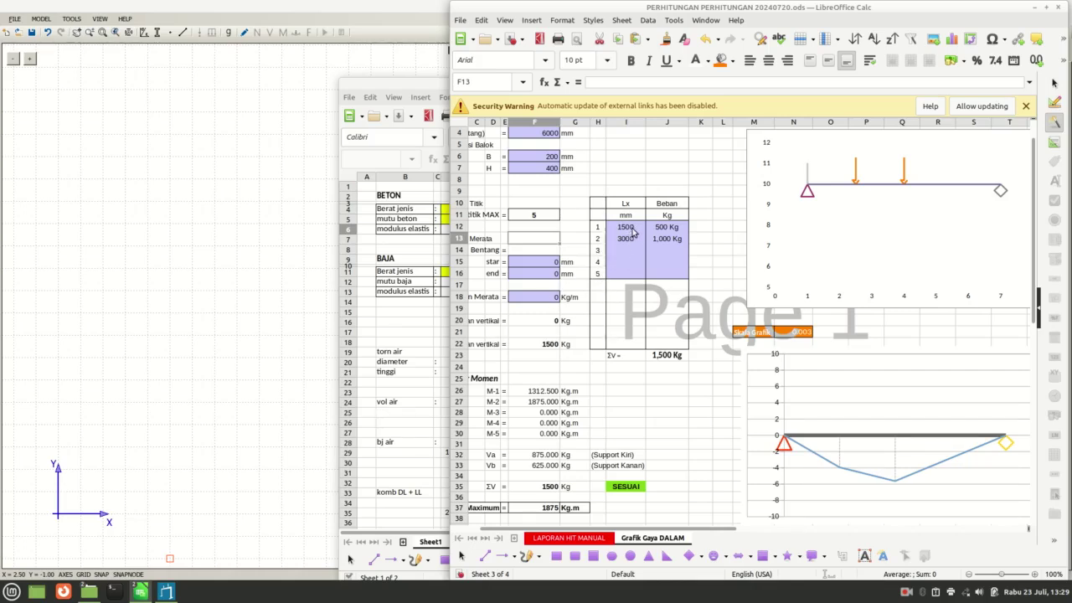
Step: Switch to EngiLab Beam.2D and place four nodes at (1.50;5.00), (3.00;5.00), (4.50;5.00) and (7.50;5.00)
click(318, 19)
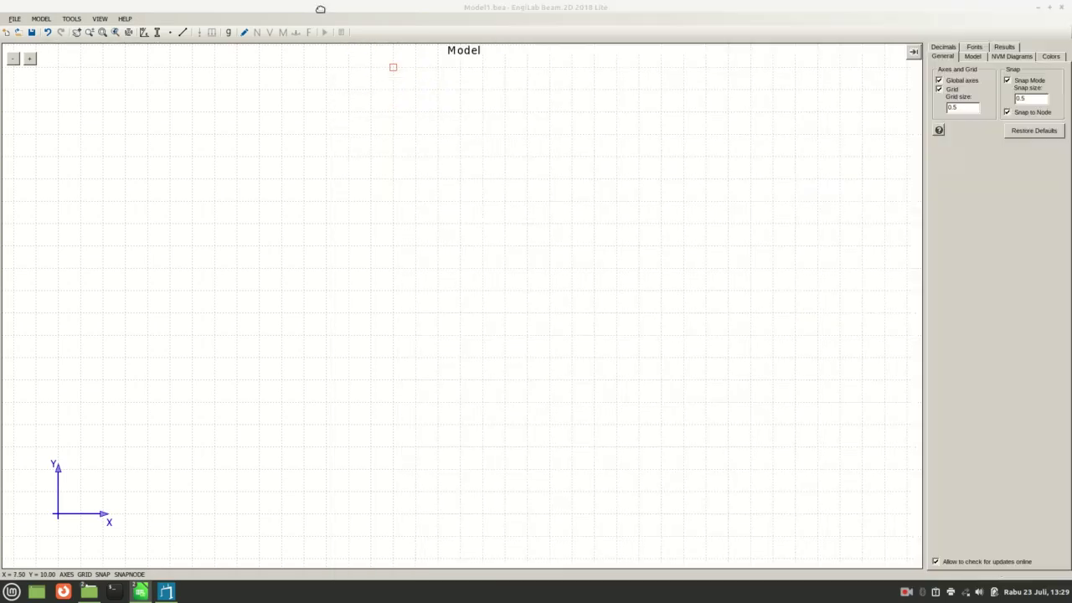
click(124, 290)
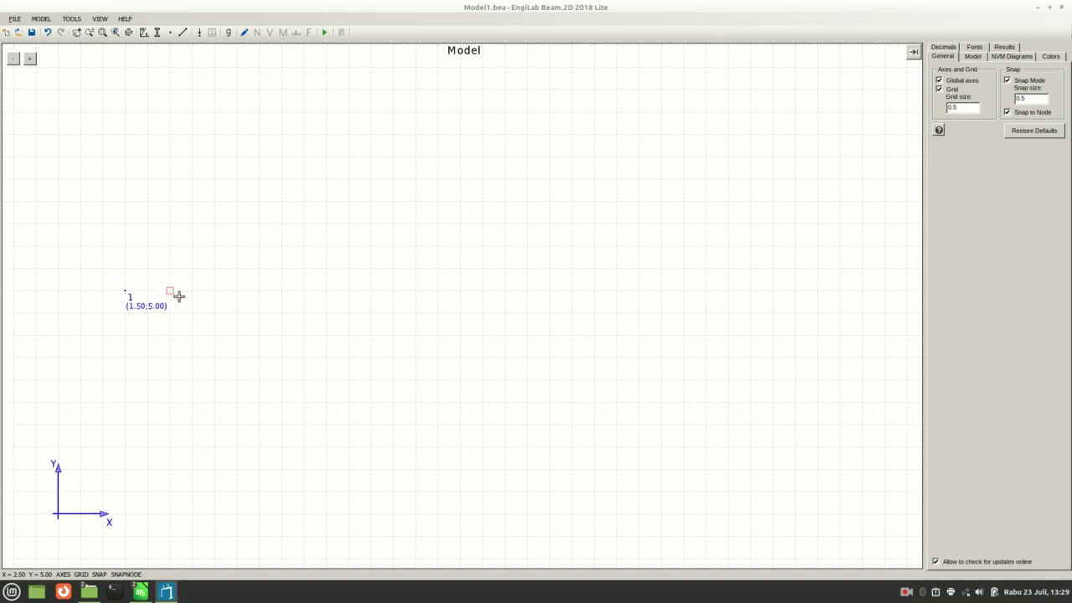
mouse_move(144, 593)
mouse_move(183, 559)
click(192, 291)
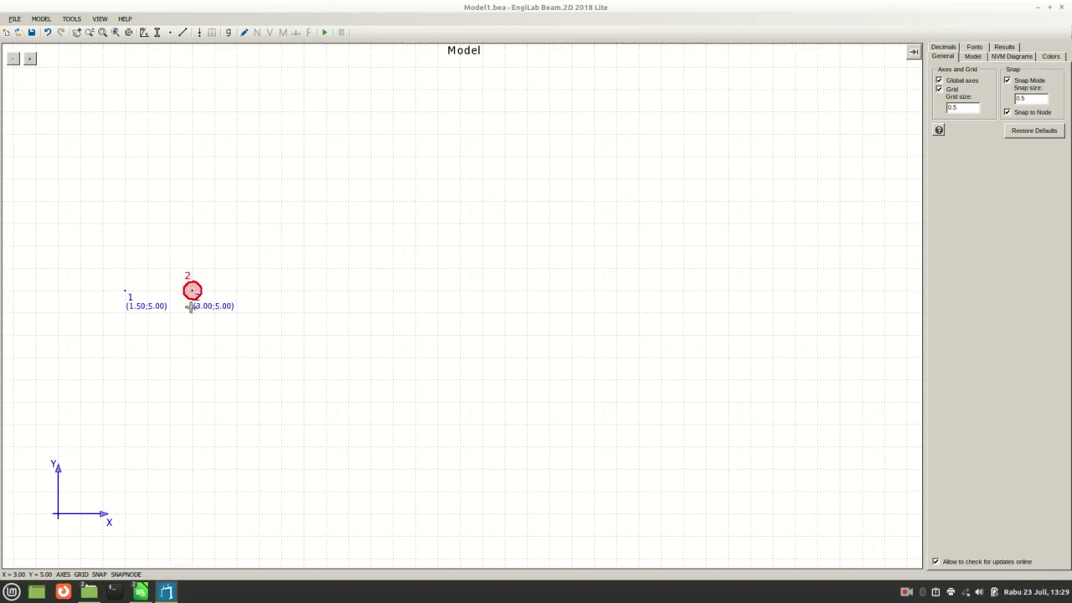
mouse_move(95, 551)
click(259, 292)
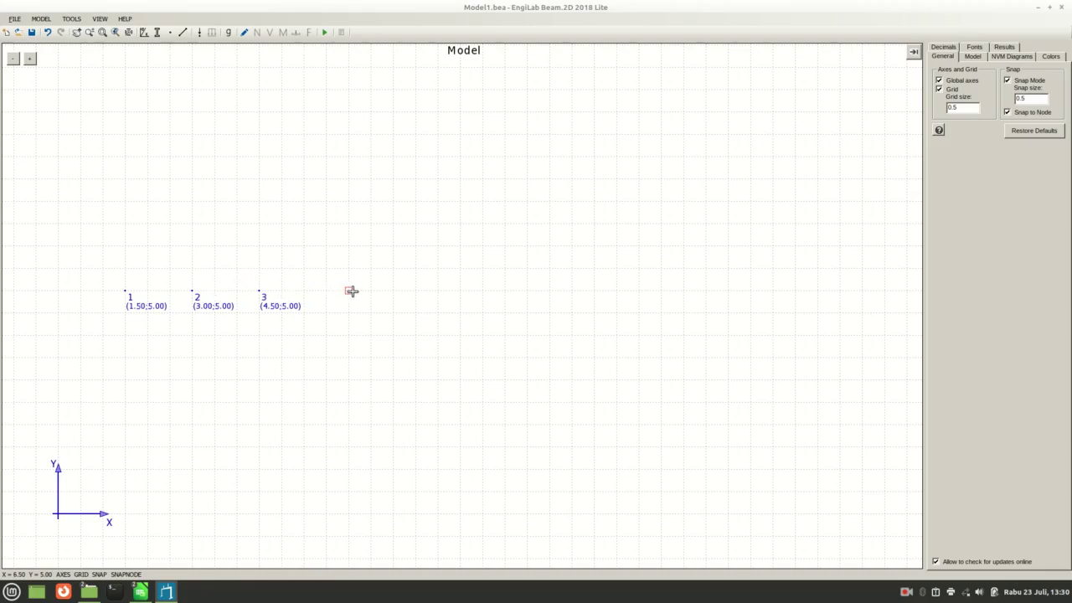
click(393, 290)
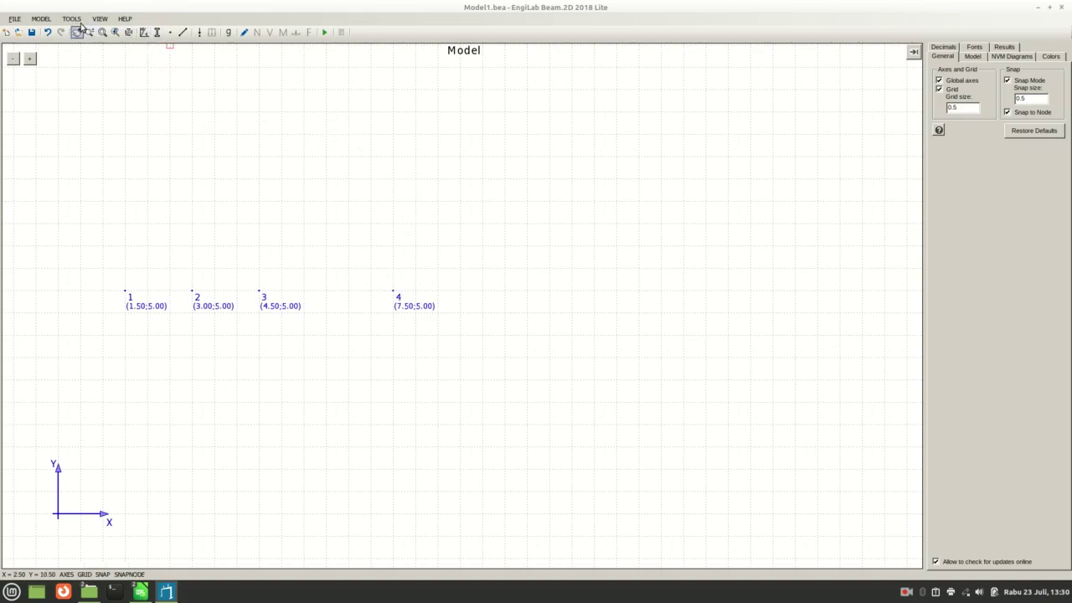
Step: Add a beam element from node 1 to node 2 with material K300 and section B1
click(182, 32)
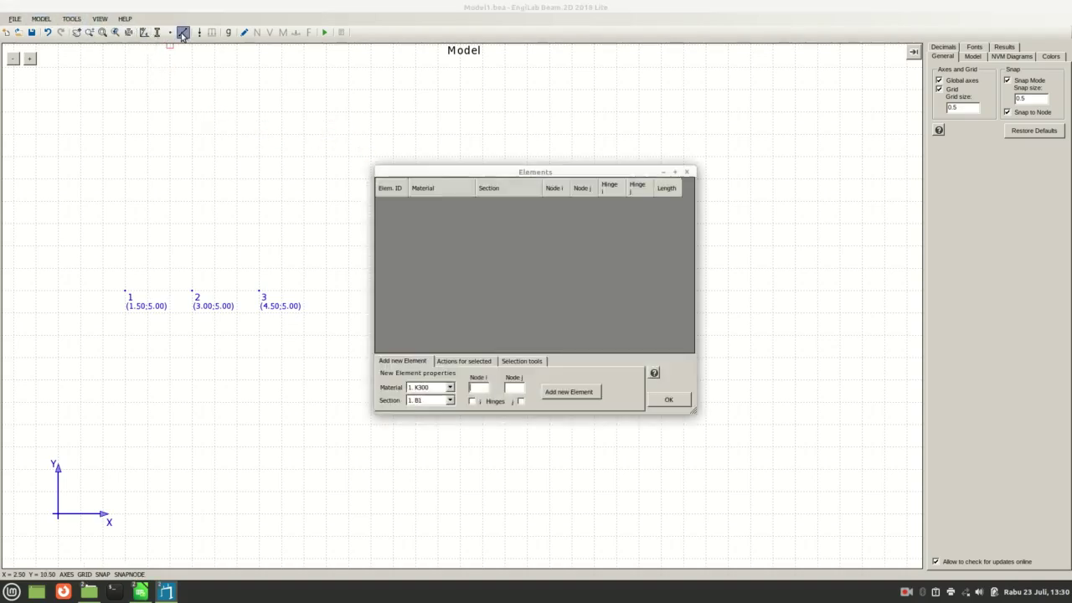
drag(583, 174, 711, 159)
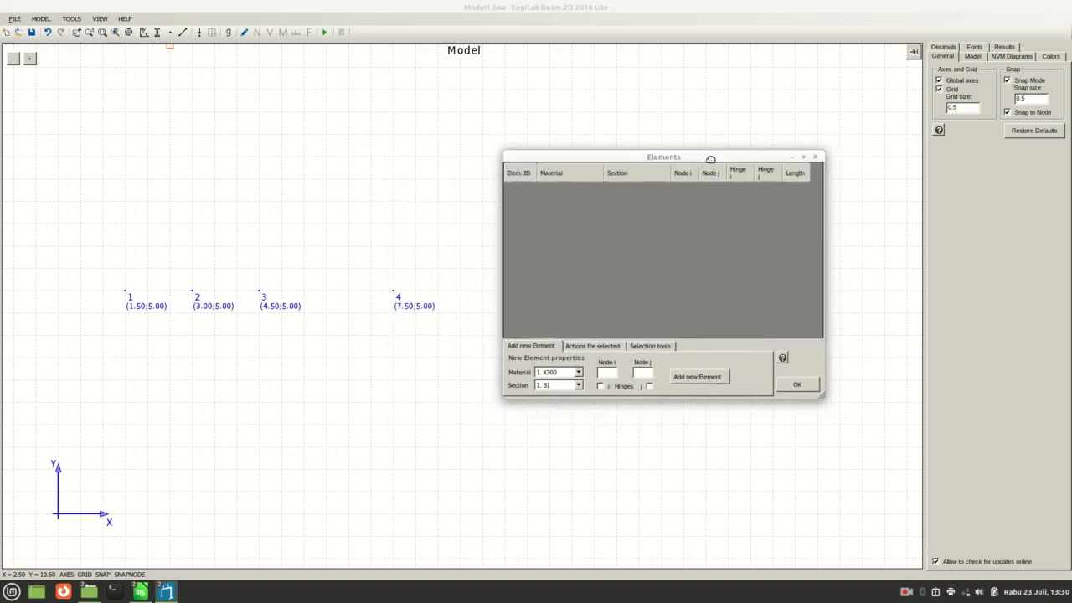
click(608, 372)
text(1)
click(643, 372)
text(2)
click(704, 378)
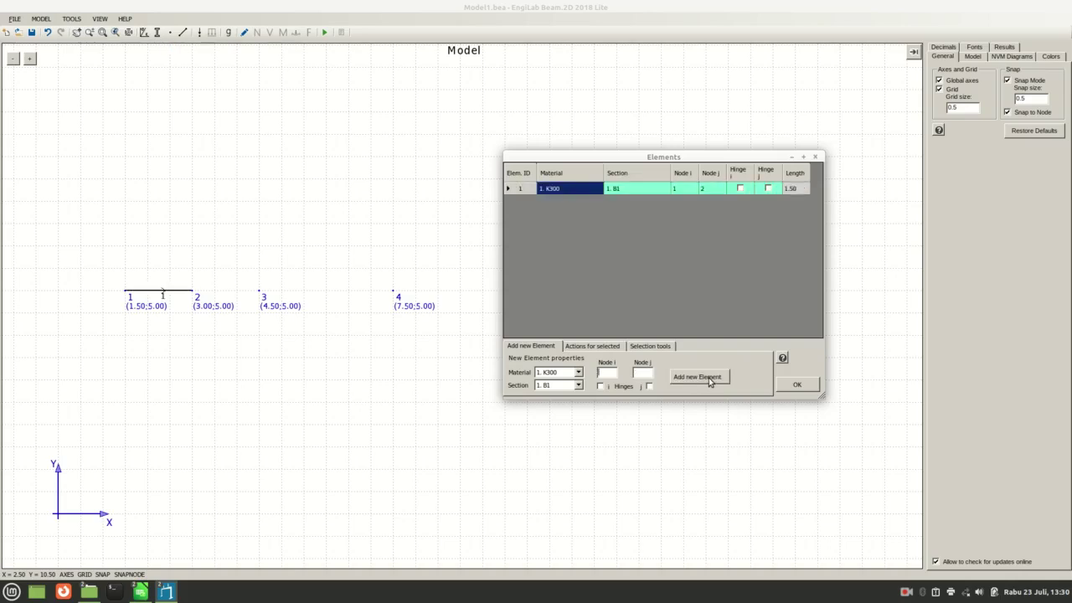
Step: Add a second K300, B1 element from node 2 to node 3
click(608, 372)
text(1)
text(2)
click(642, 372)
text(3)
click(694, 378)
Step: Add a third K300, B1 element from node 3 to node 4 and close the Elements dialog
click(613, 372)
text(3)
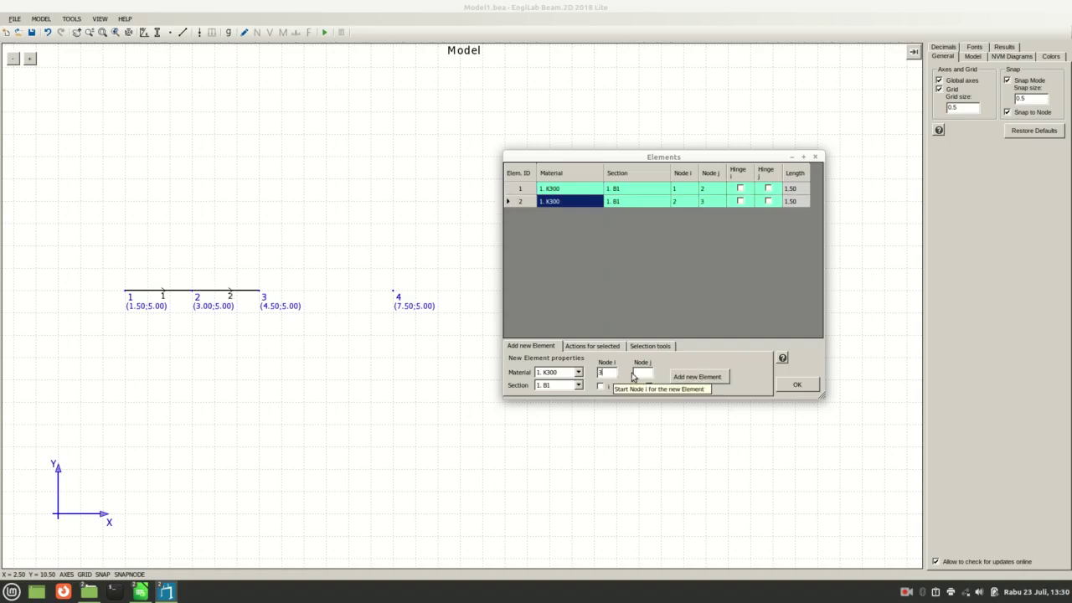
click(638, 372)
text(4)
click(692, 378)
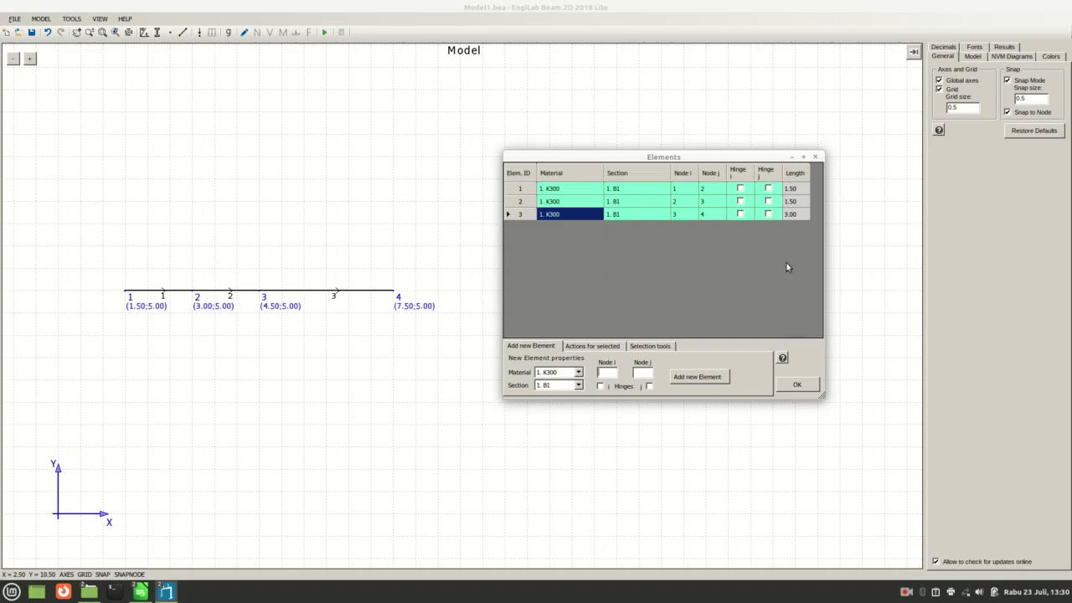
click(796, 385)
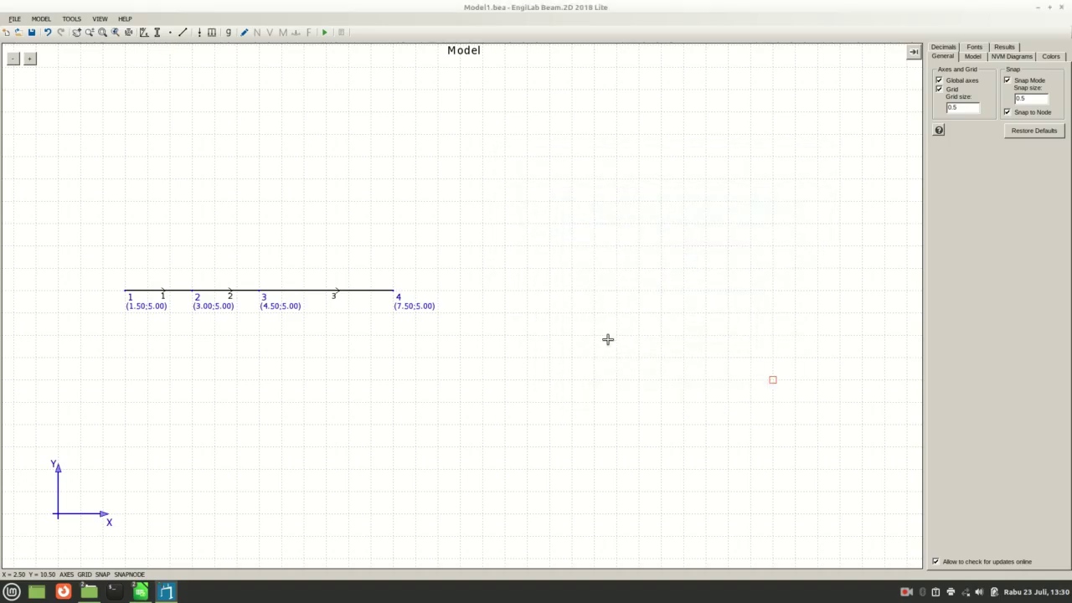
Step: Define the supports by constraining DX and DY at node 1 and only DY at node 4
click(172, 35)
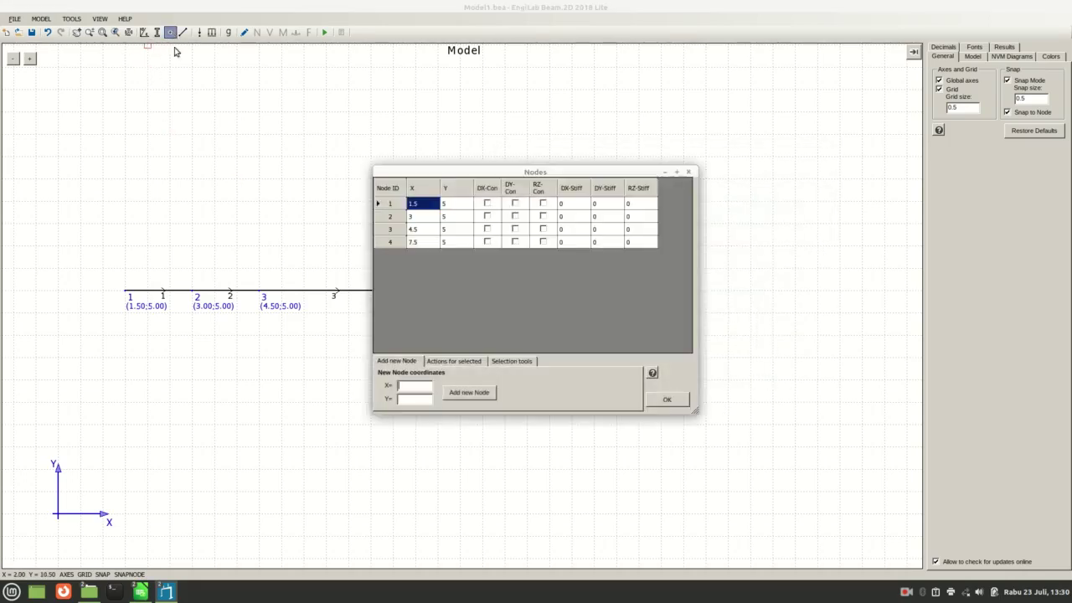
drag(546, 174, 708, 174)
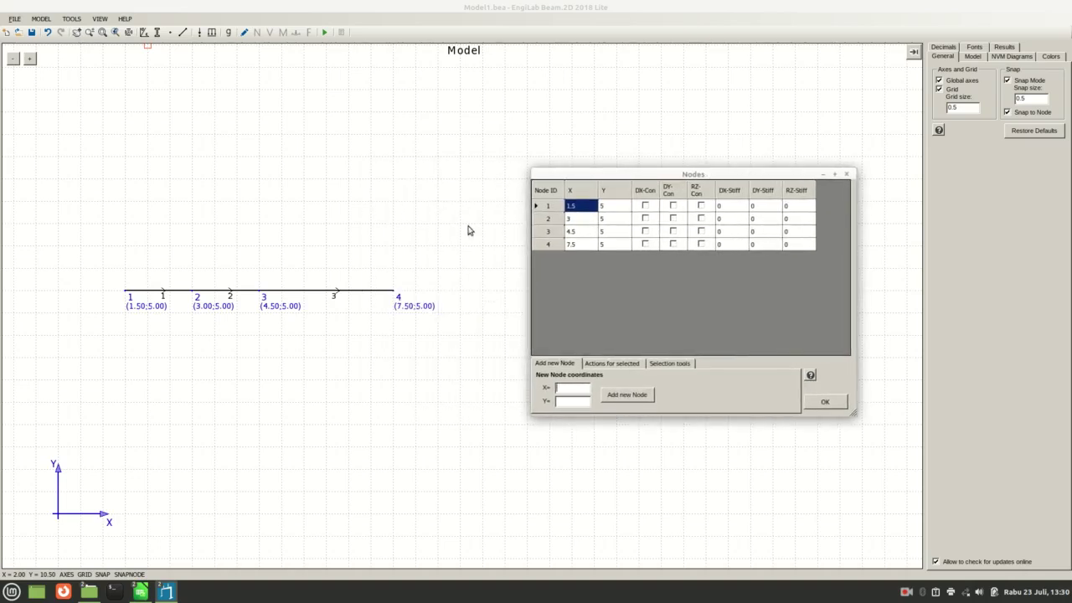
click(672, 206)
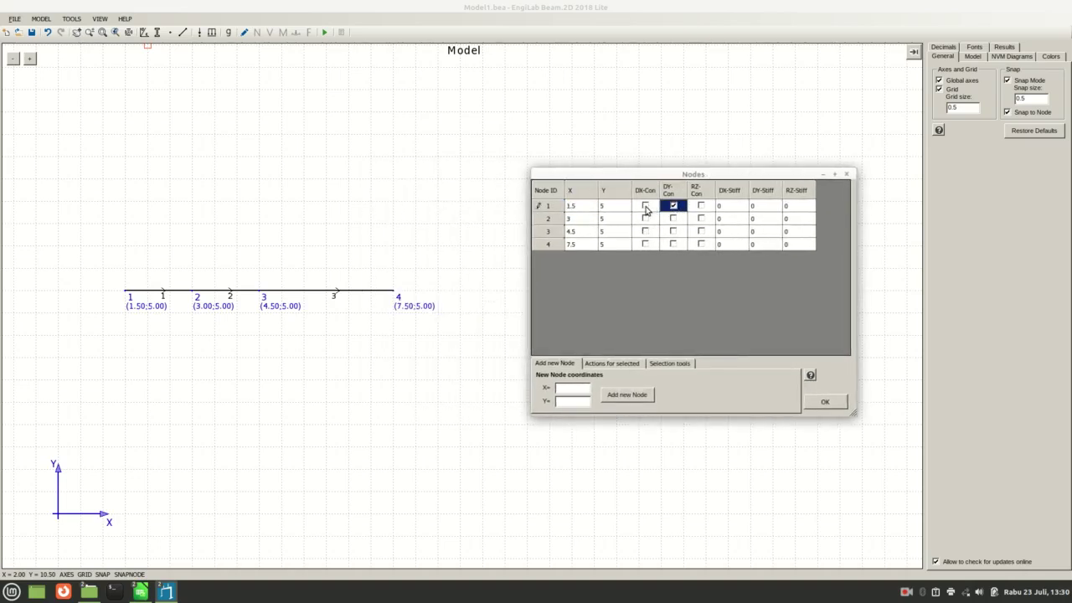
click(645, 206)
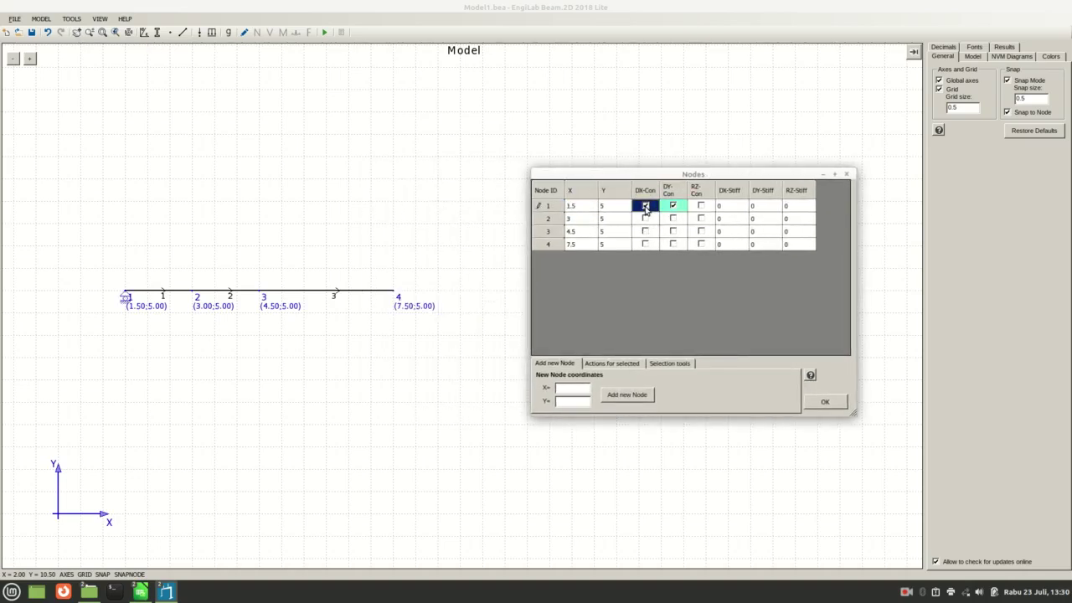
click(674, 245)
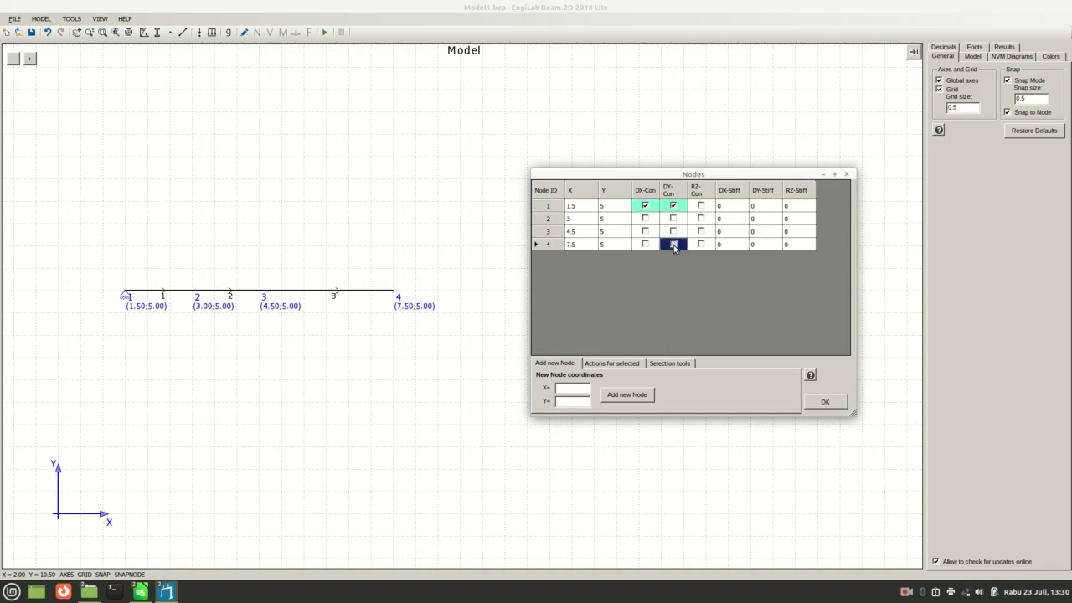
click(825, 403)
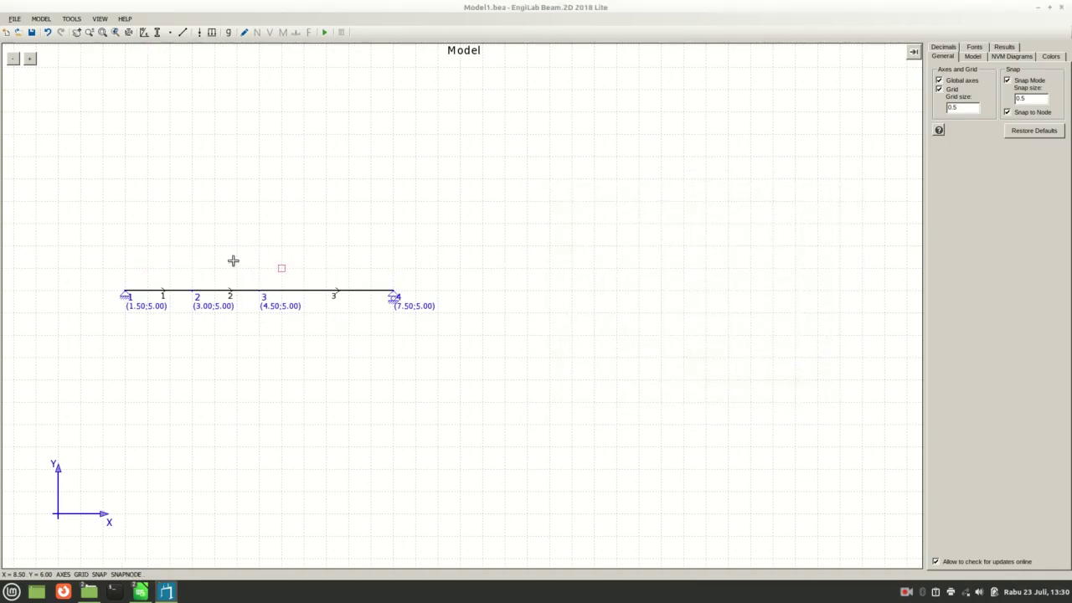
Step: Enlarge and recentre the supported beam in the model view
scroll(215, 273, up, 1)
scroll(214, 273, up, 1)
drag(206, 254, 342, 252)
scroll(366, 269, up, 1)
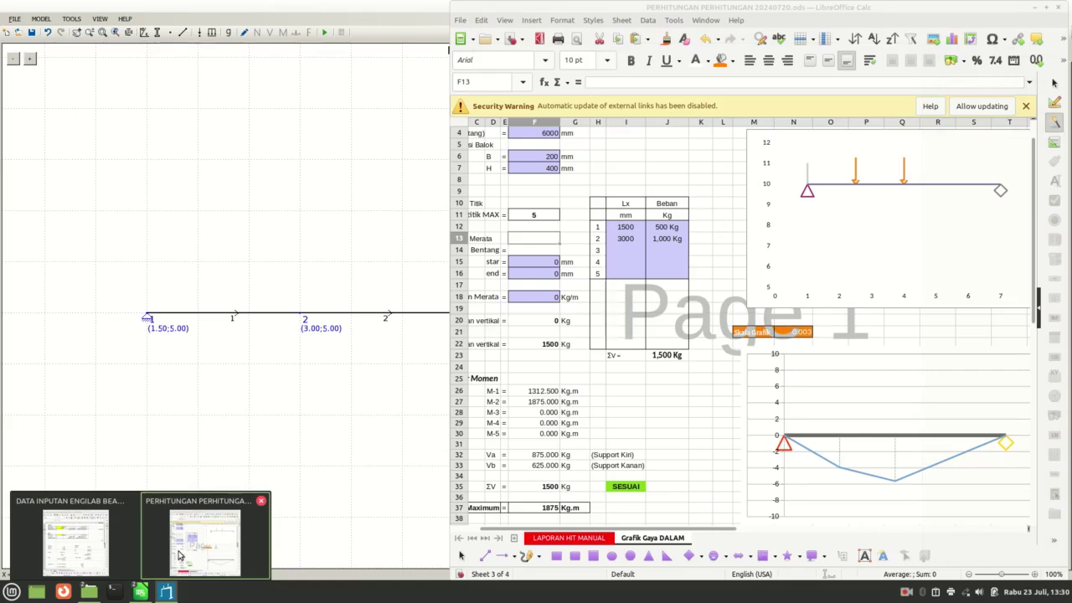
Step: Switch to the PERHITUNGAN spreadsheet in LibreOffice Calc and convert the 500 Kg load in K12 with =J12*9.81/1000
click(178, 554)
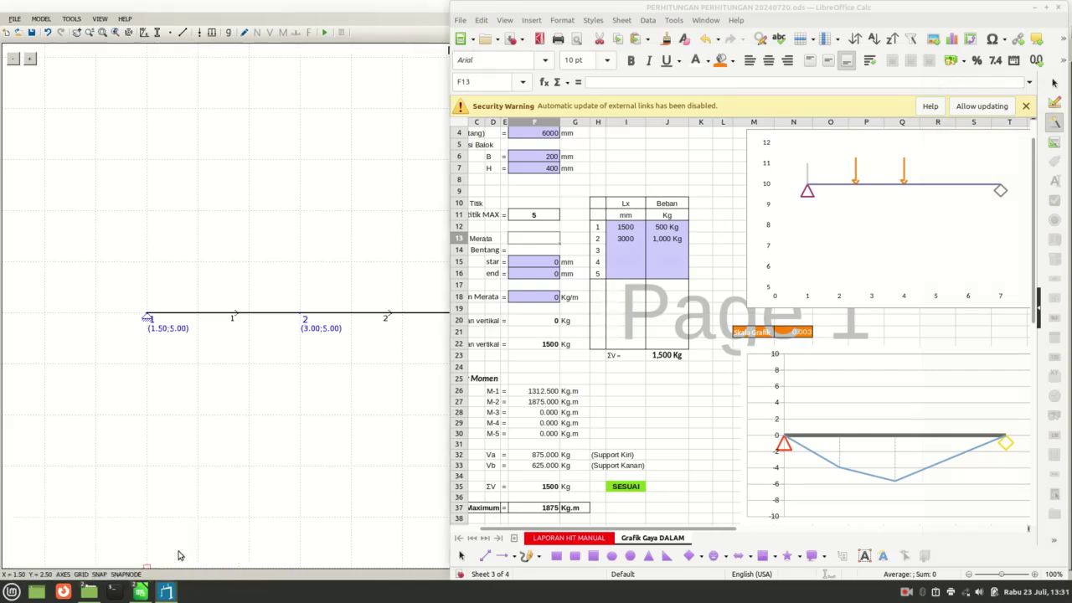
click(707, 228)
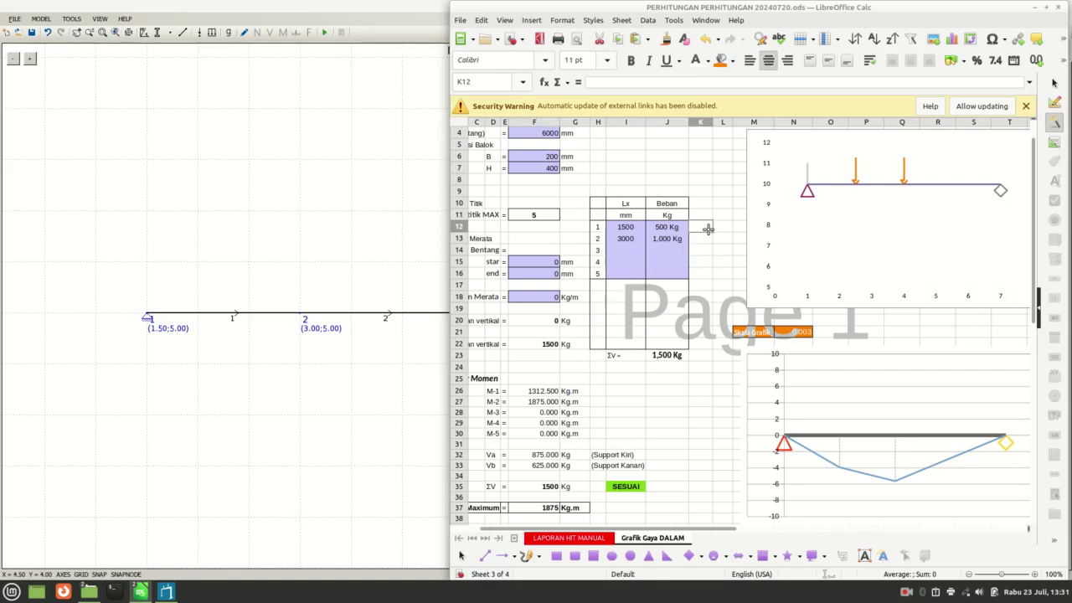
text(=)
click(668, 228)
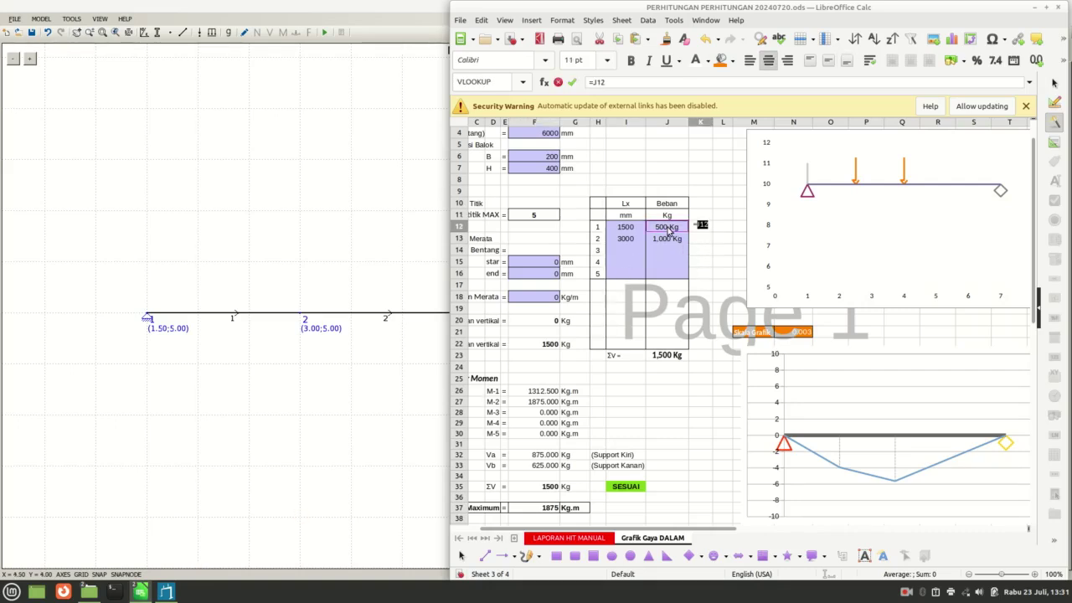
text(*9)
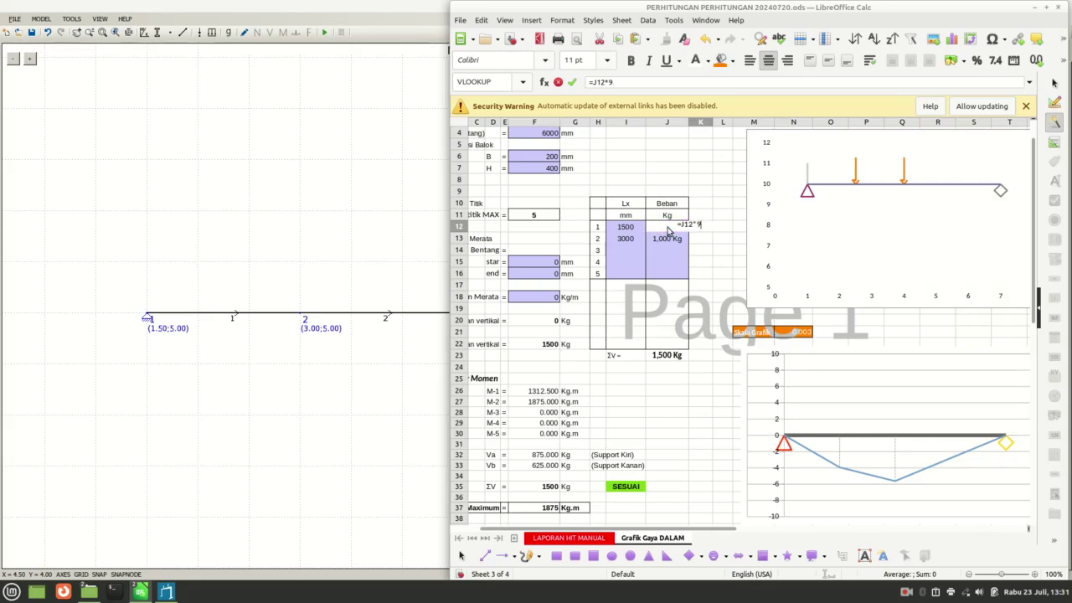
text(.81/1000)
key(Return)
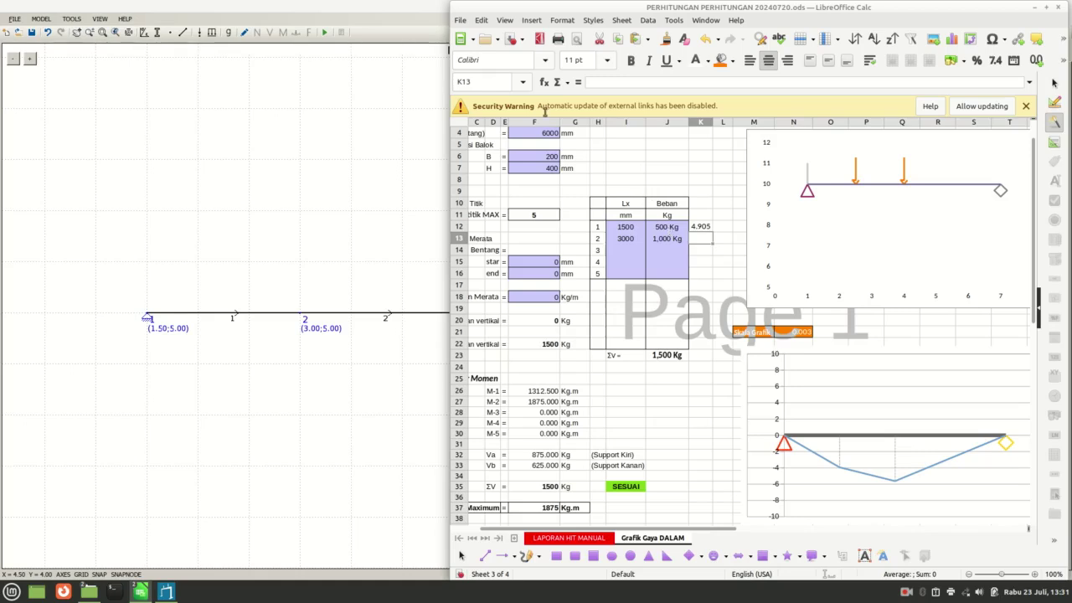
Step: Switch to EngiLab Beam.2D and add a nodal load at node 2 with FY -4.905
click(430, 9)
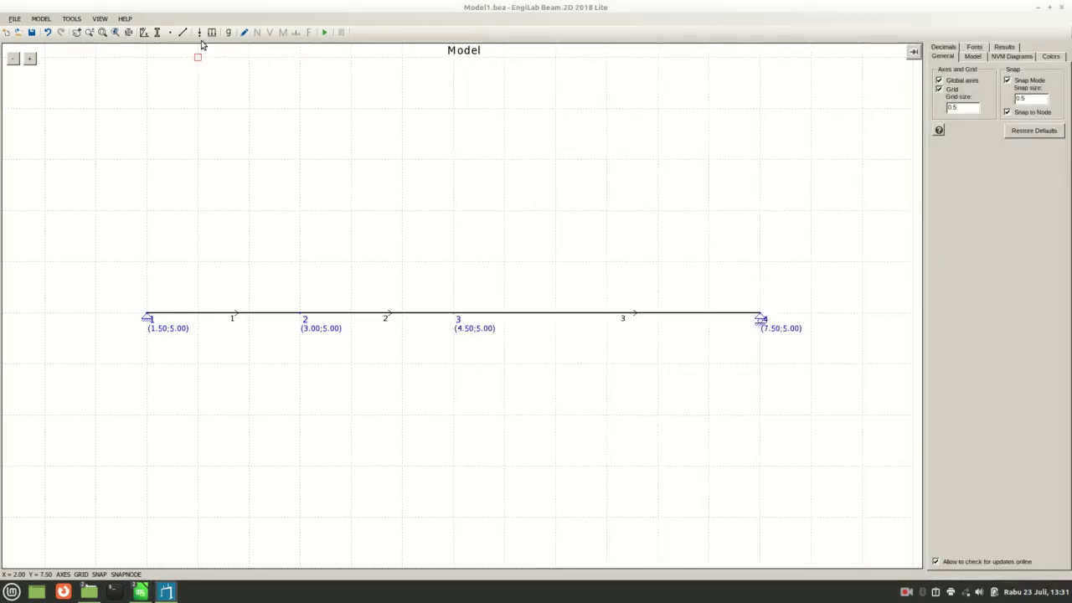
click(199, 33)
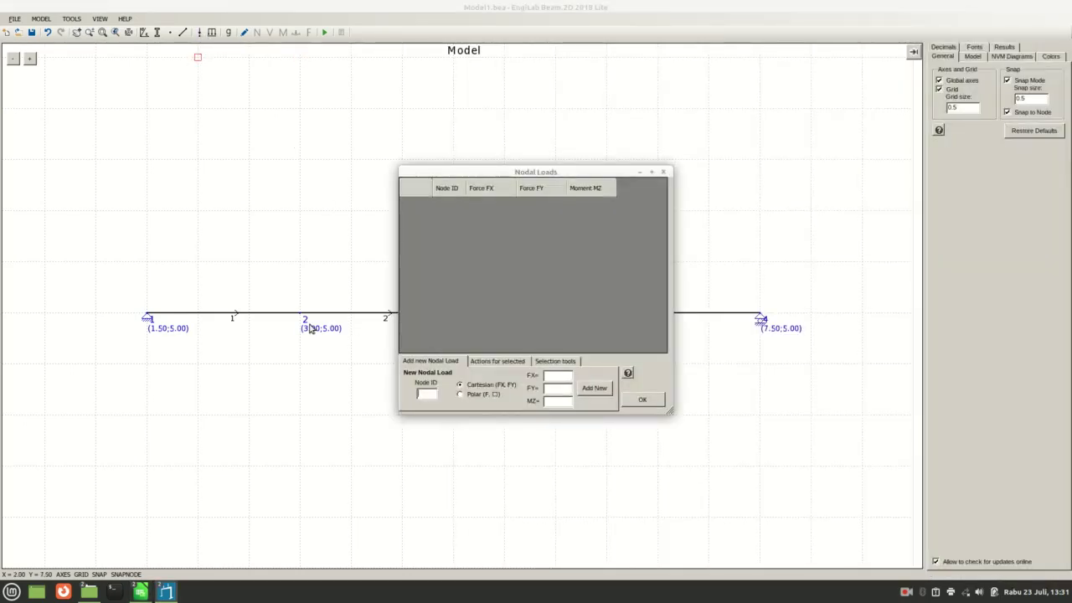
click(432, 394)
text(2)
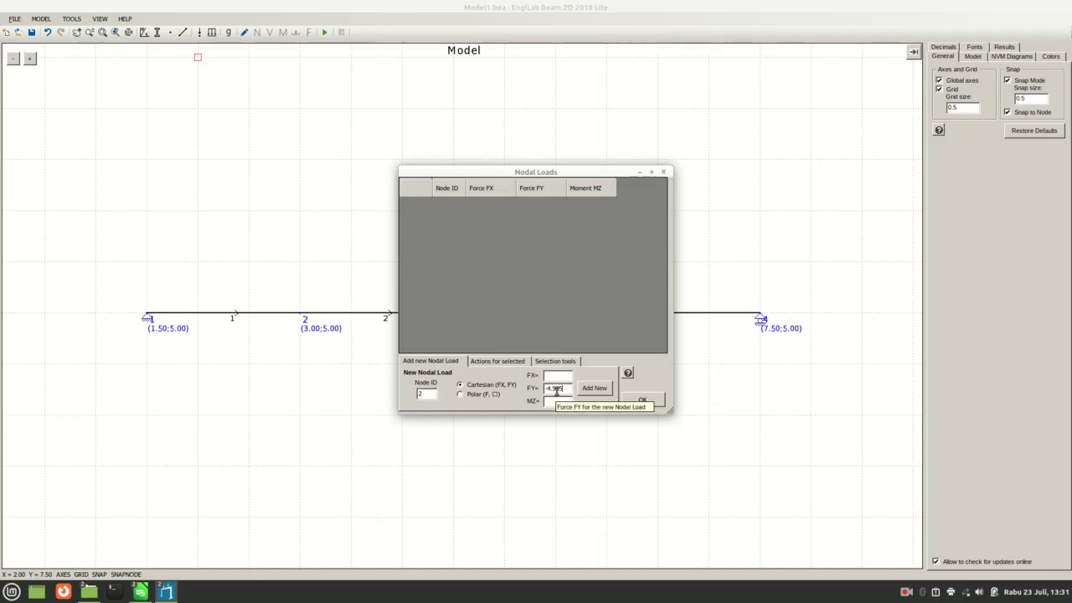
click(594, 389)
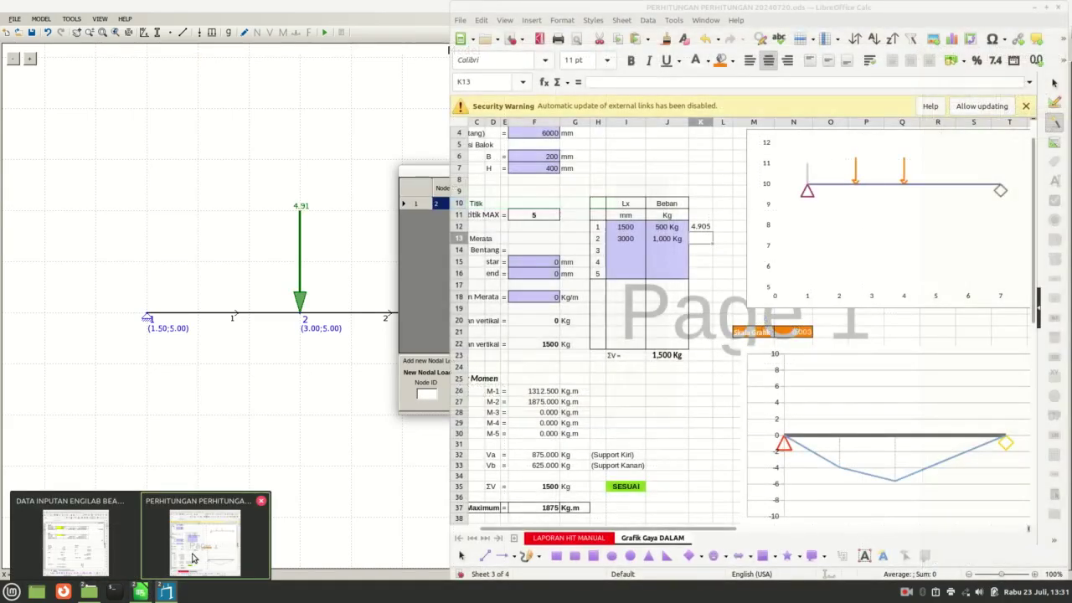
Step: Switch to the PERHITUNGAN spreadsheet in Calc and convert the 1,000 Kg load in K13 with =J13*9.81/1000
click(193, 557)
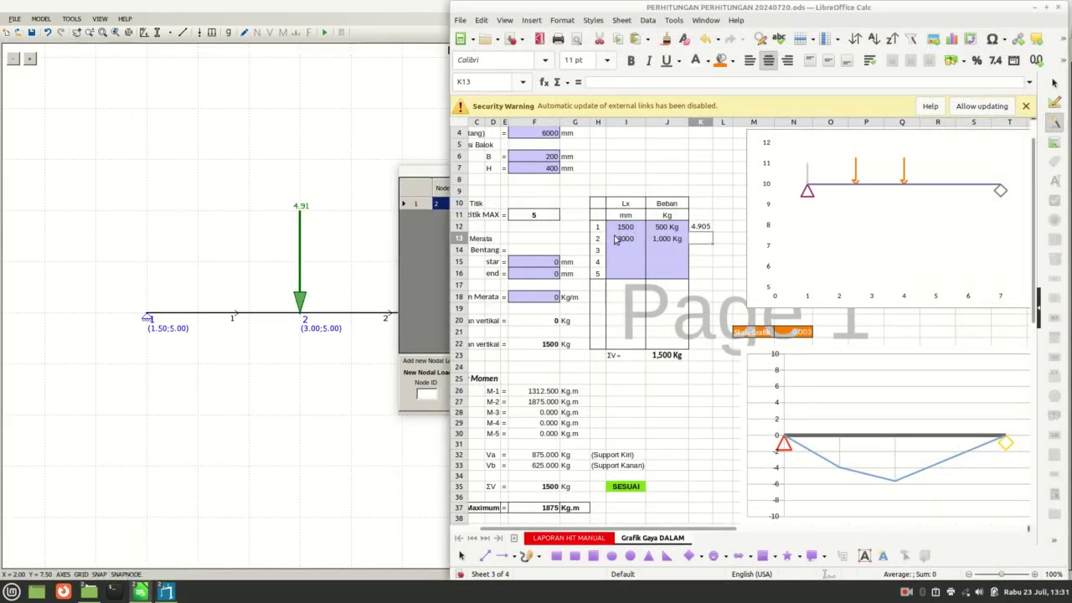
text(=)
click(679, 240)
text(*9.)
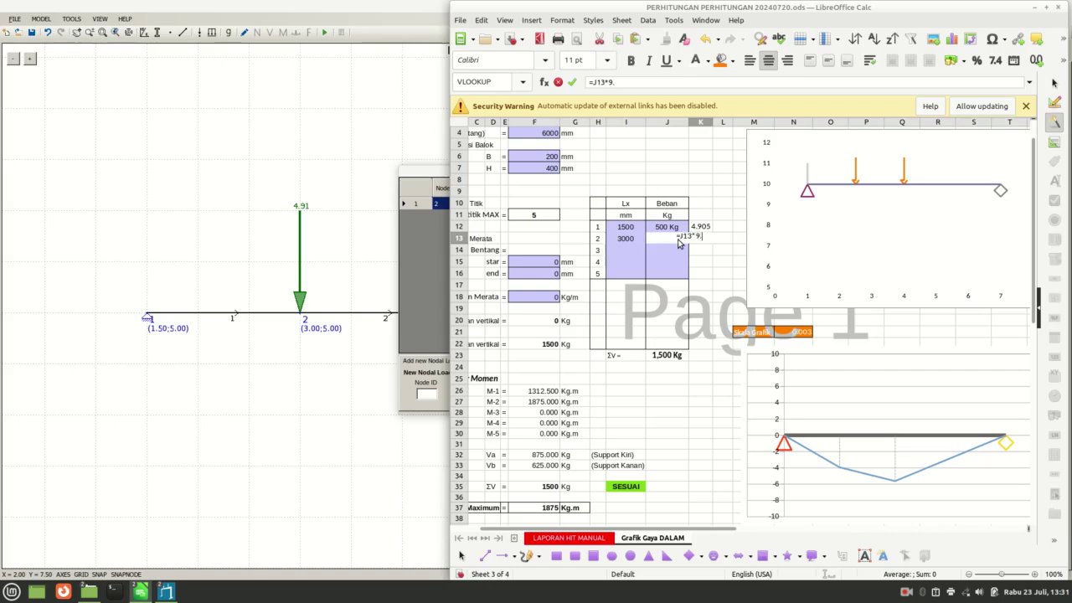
text(81/1000)
key(Return)
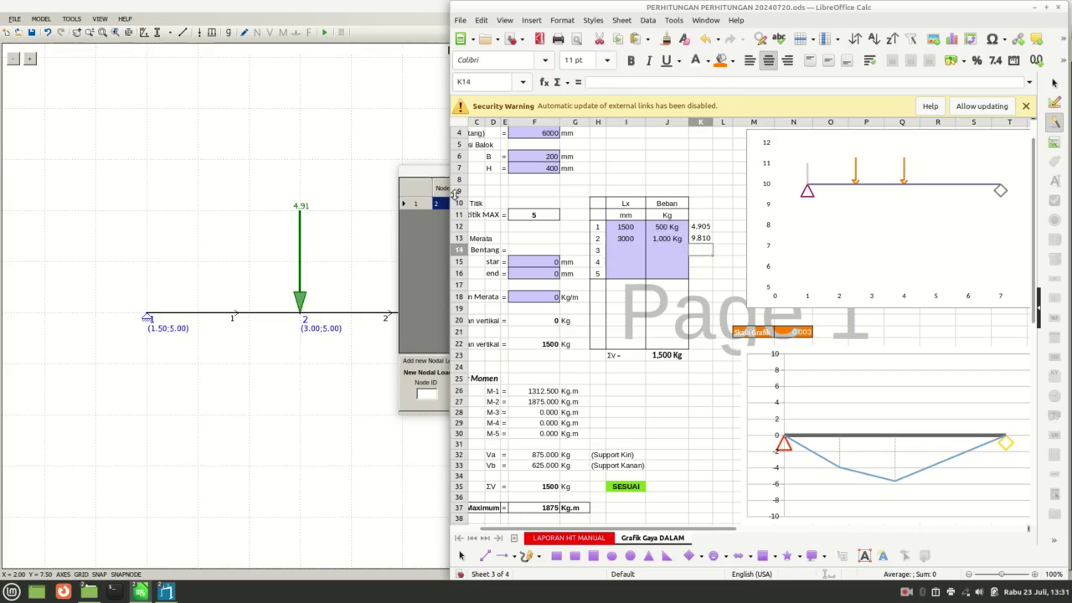
Step: Switch back to EngiLab Beam.2D, add a nodal load at node 3 with FY -9.81, and close the Nodal Loads dialog
click(439, 173)
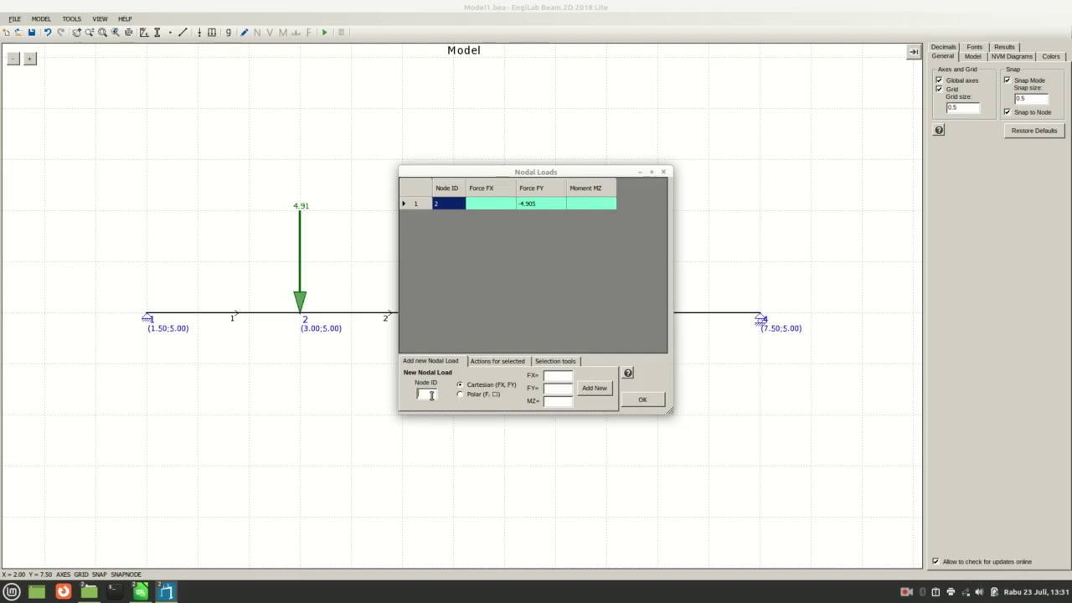
drag(544, 172, 741, 139)
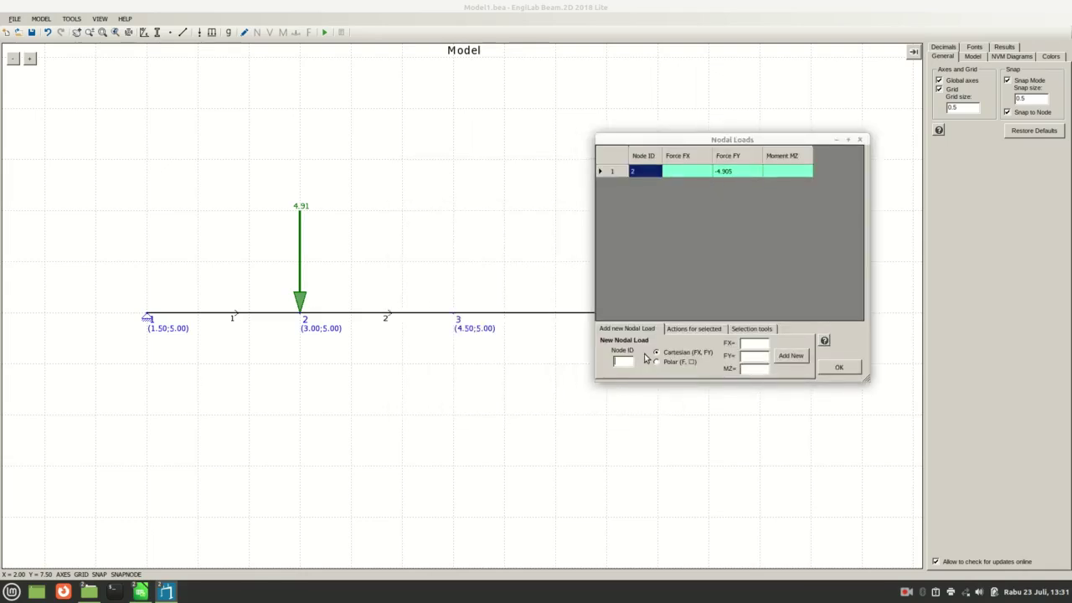
click(633, 361)
text(3)
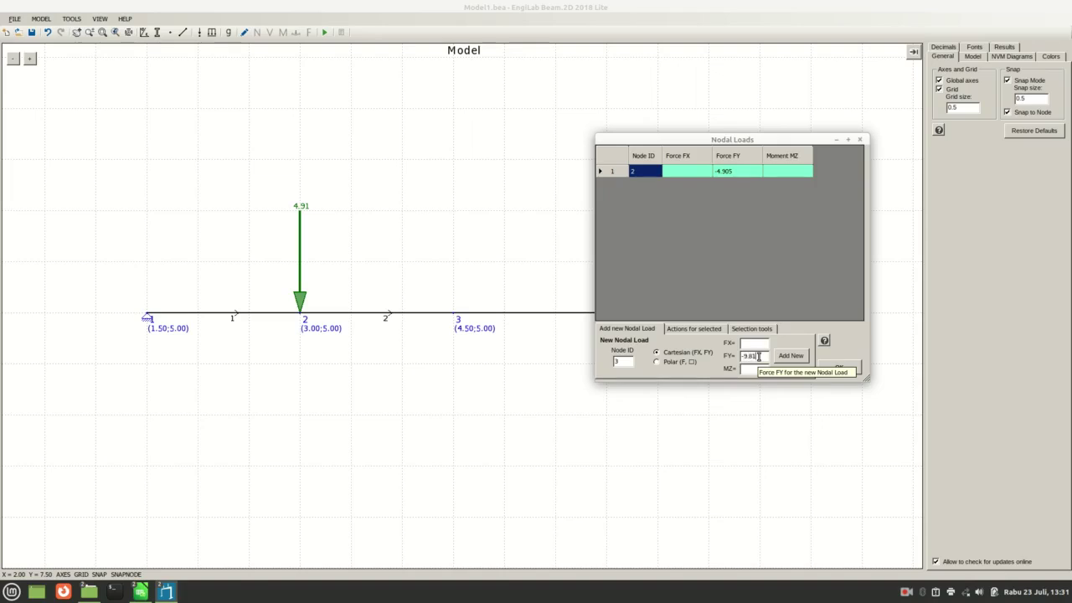
click(759, 356)
text(-9.81)
click(783, 359)
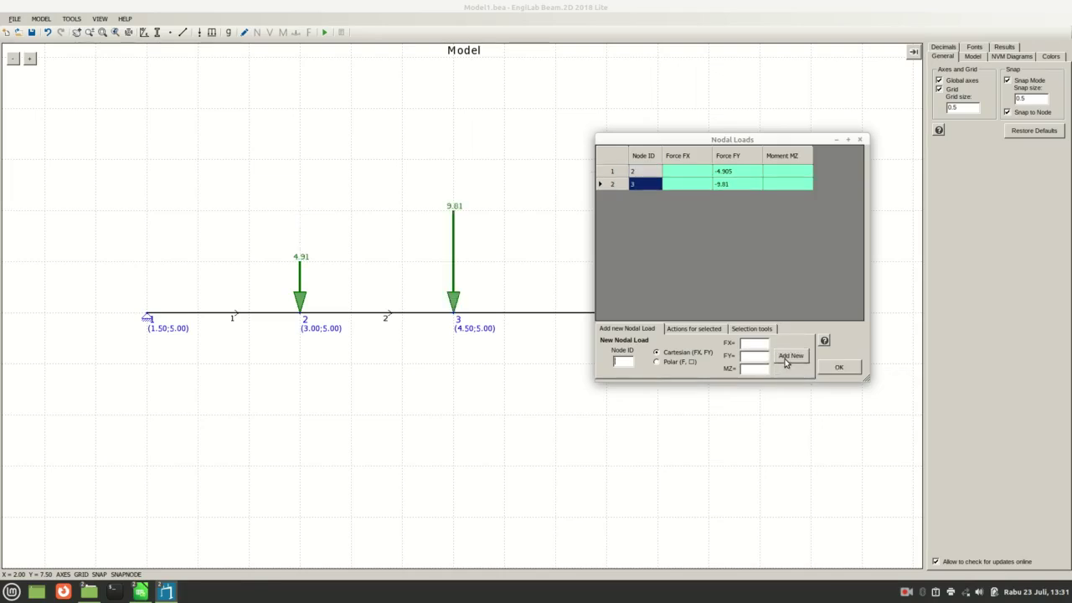
click(838, 369)
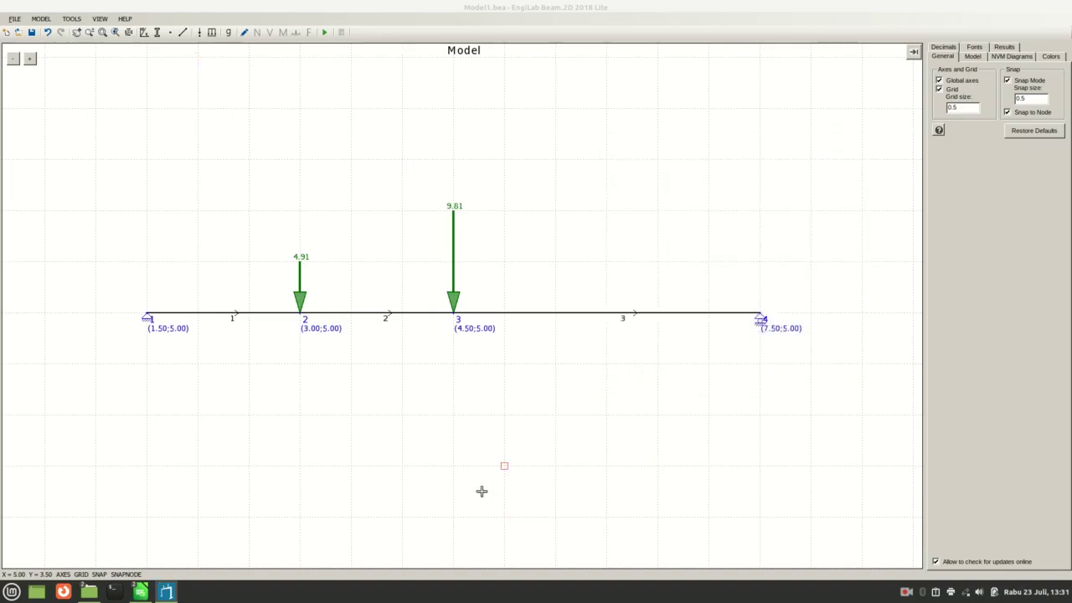
Step: Switch to the PERHITUNGAN spreadsheet in Calc and convert the total vertical load in K23 with =J23*9.81/1000
mouse_move(138, 591)
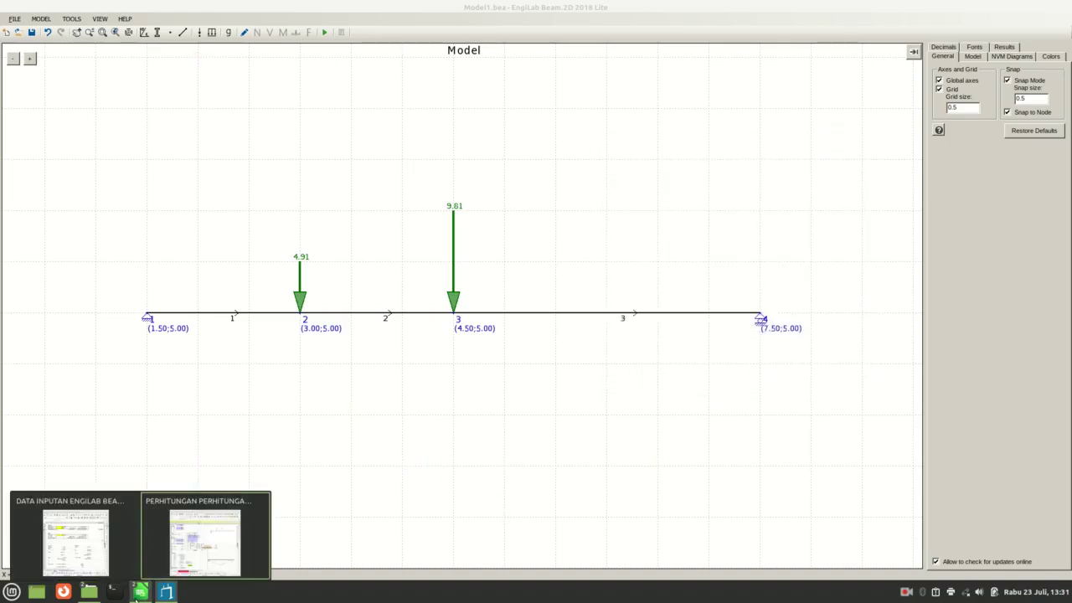
click(205, 536)
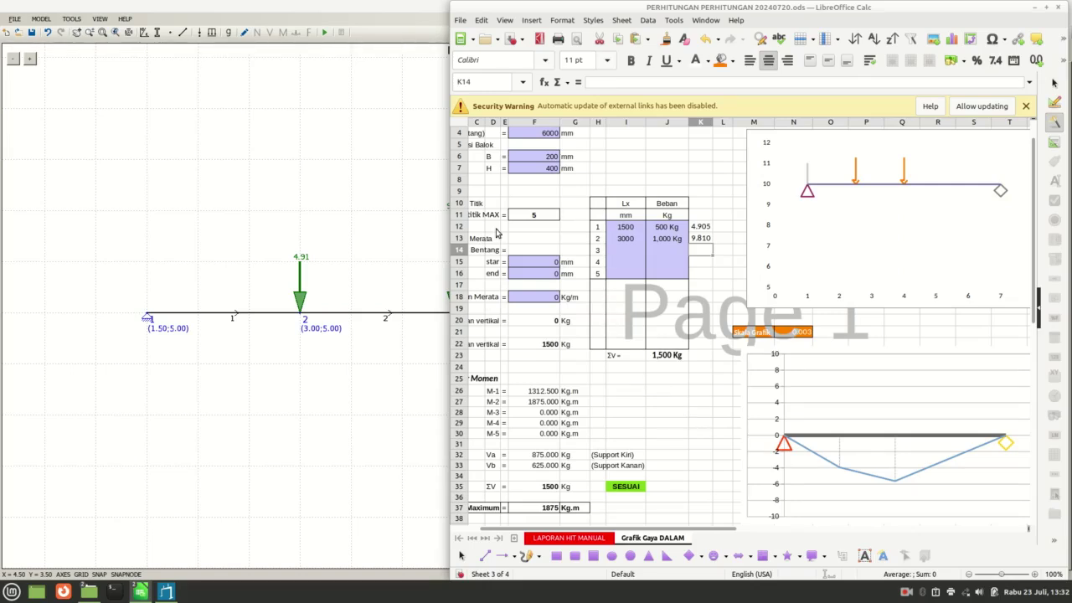
click(702, 358)
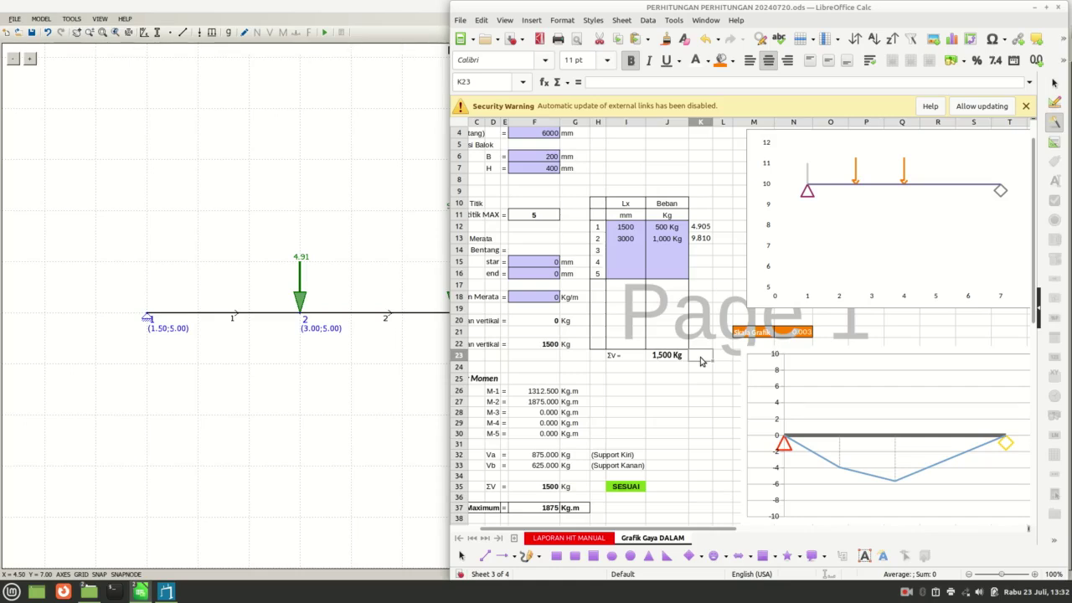
text(=)
click(667, 356)
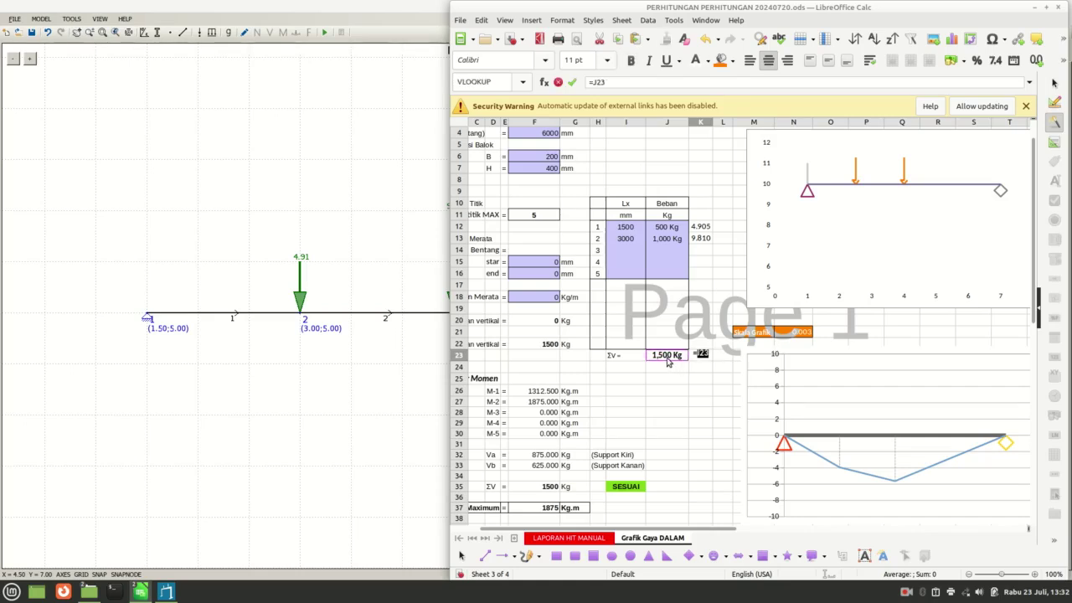
text(*9.81/1000)
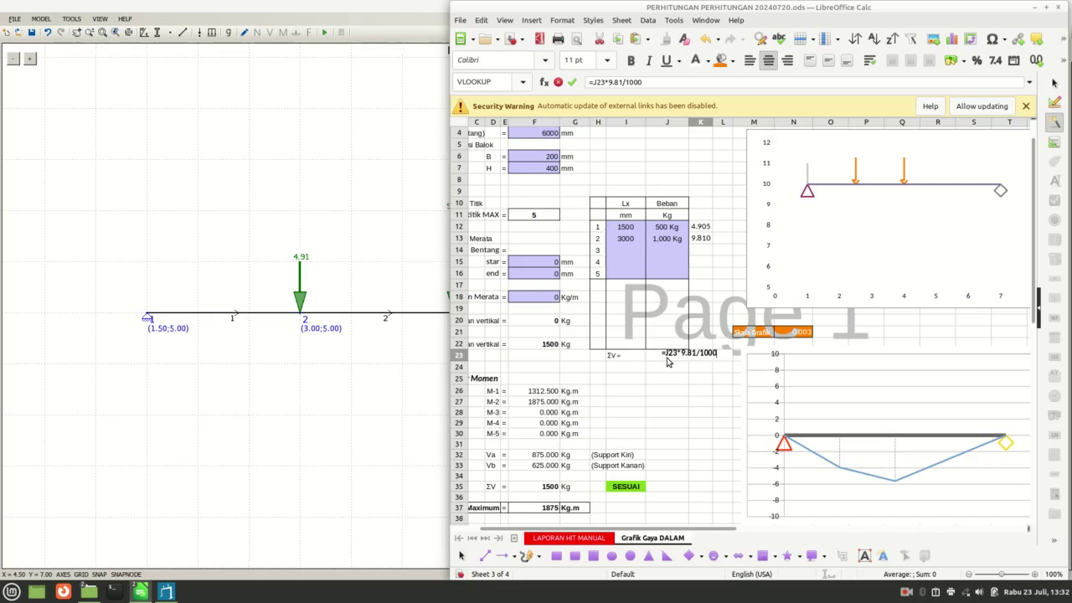
key(Return)
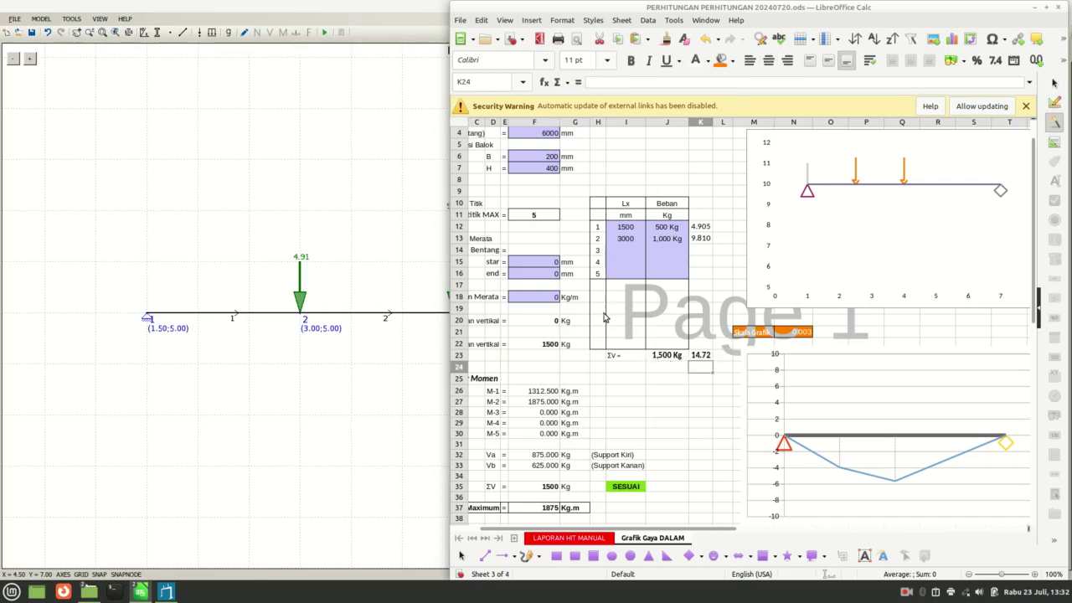
Step: Switch to EngiLab Beam.2D, run the finite element analysis of the loaded beam, and display its bending moment diagram
click(394, 14)
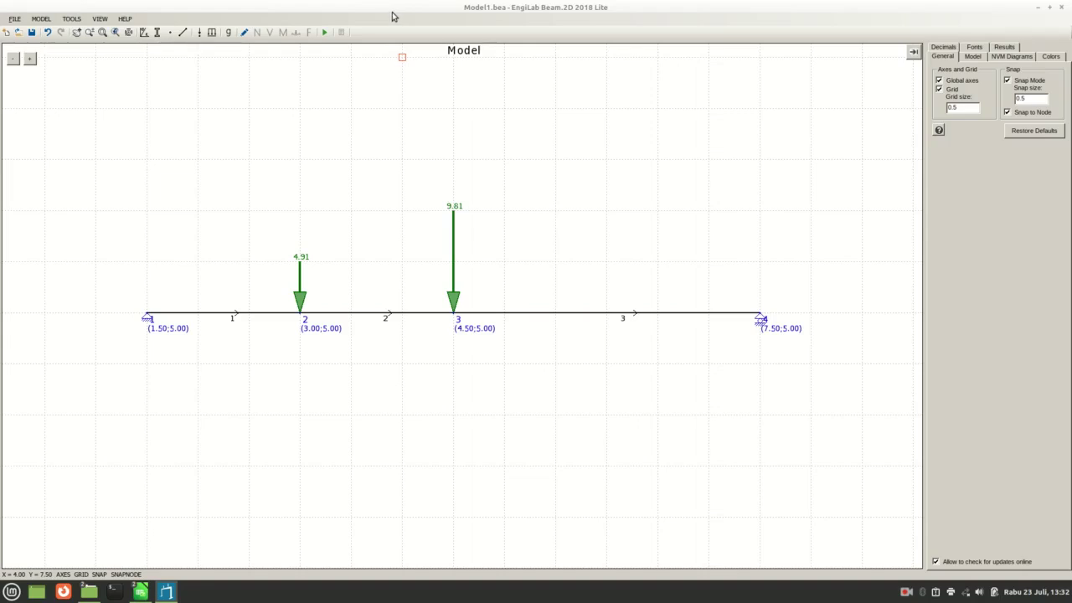
click(325, 32)
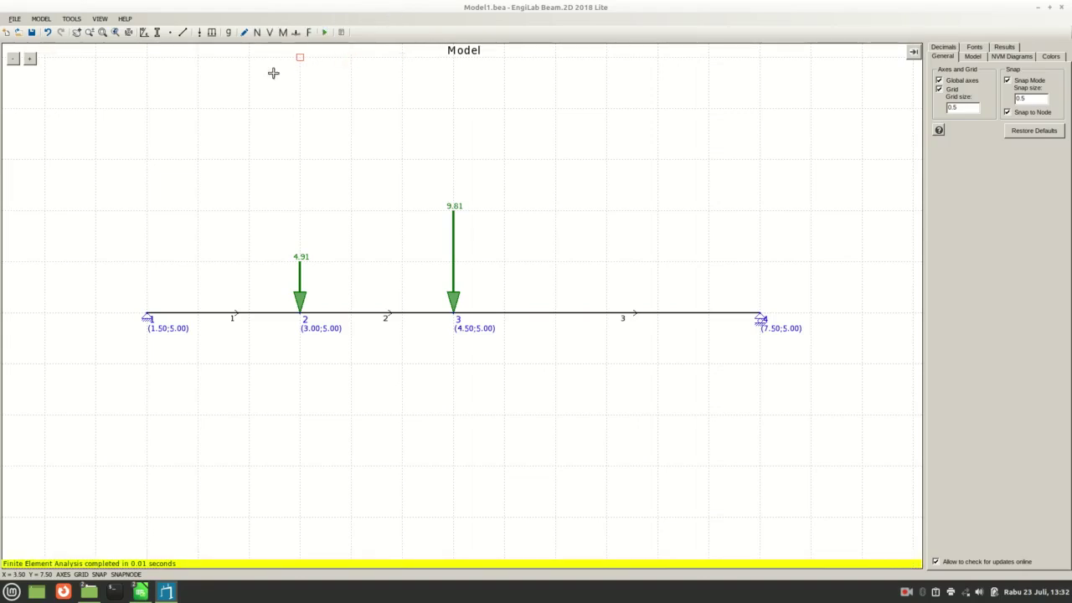
click(282, 32)
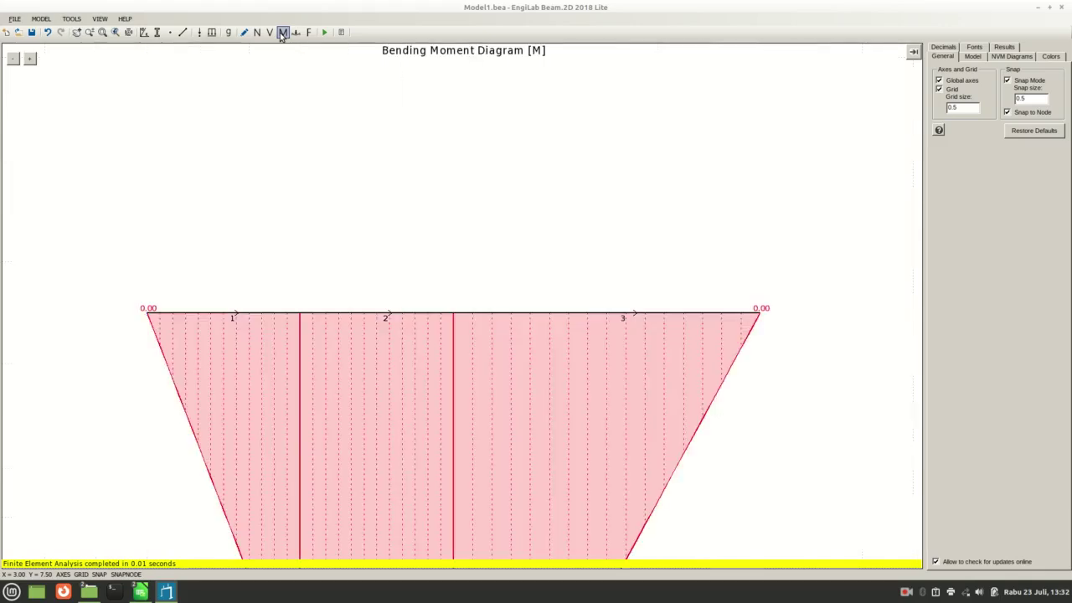
Step: Reduce the bending moment diagram's display scale until both peaks and their value labels fit well inside the view
click(12, 58)
click(11, 59)
click(11, 59)
click(11, 60)
click(11, 60)
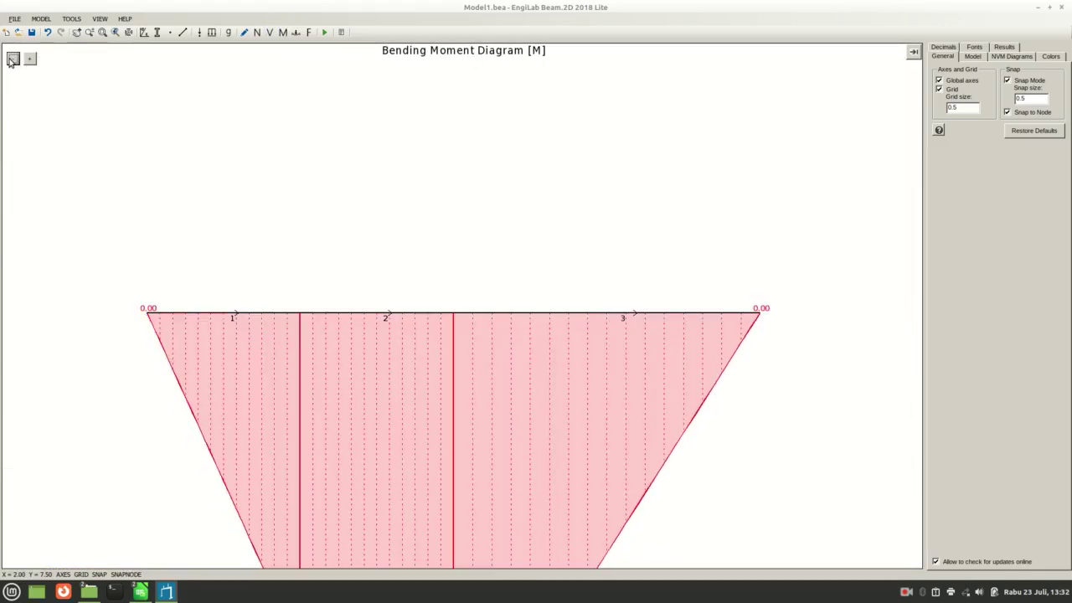
click(11, 59)
click(11, 59)
click(11, 59)
click(11, 59)
click(11, 61)
click(11, 60)
click(10, 61)
click(10, 61)
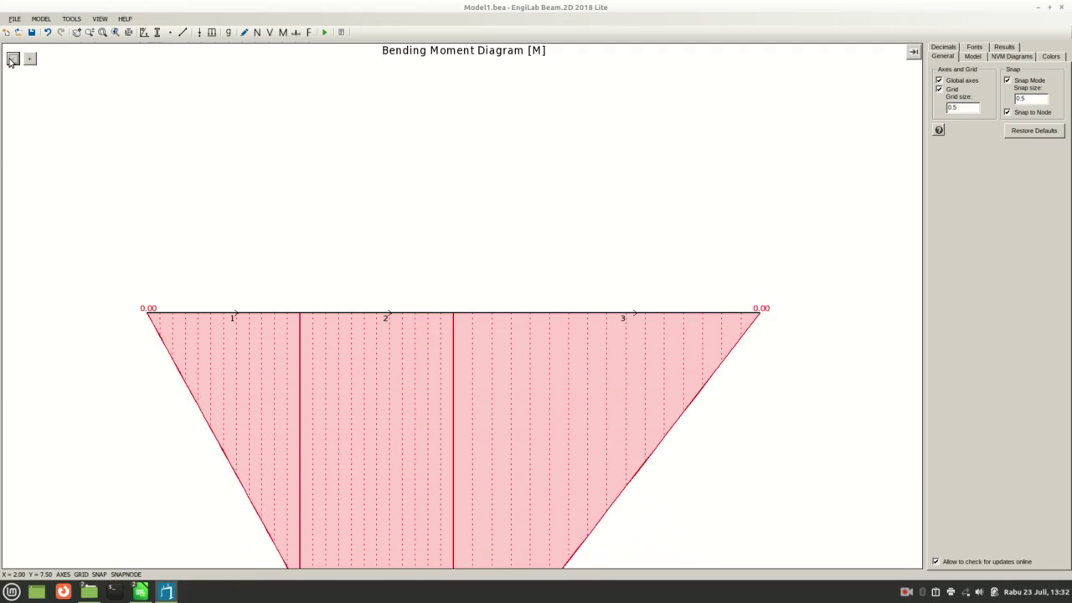
click(11, 60)
click(11, 61)
click(10, 60)
click(11, 60)
click(10, 61)
click(11, 61)
click(11, 60)
click(11, 60)
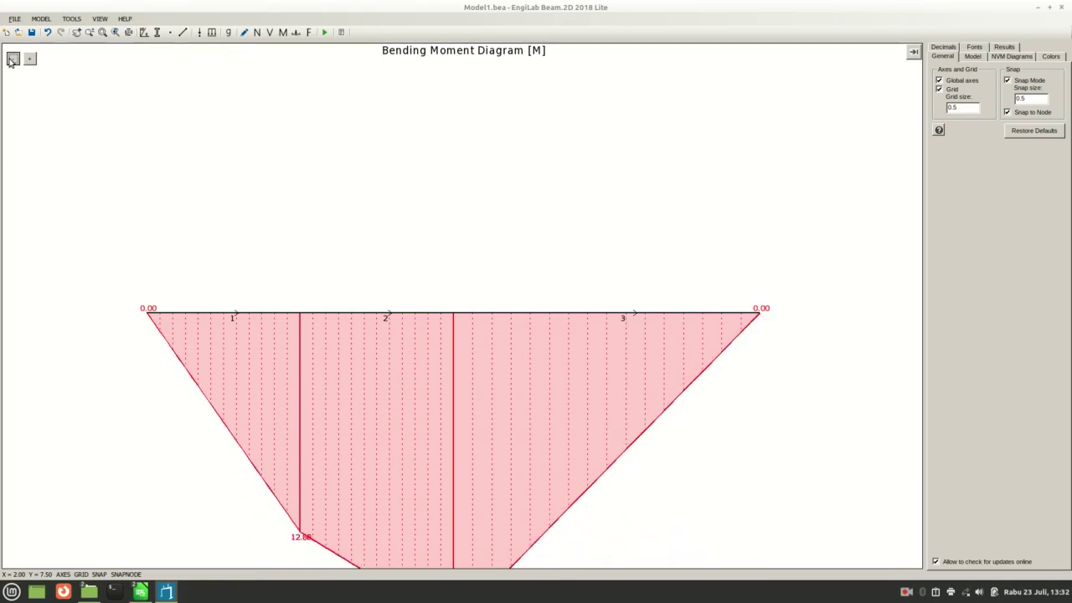
click(11, 60)
click(11, 60)
click(11, 61)
click(11, 60)
click(11, 60)
click(11, 60)
click(11, 60)
click(11, 60)
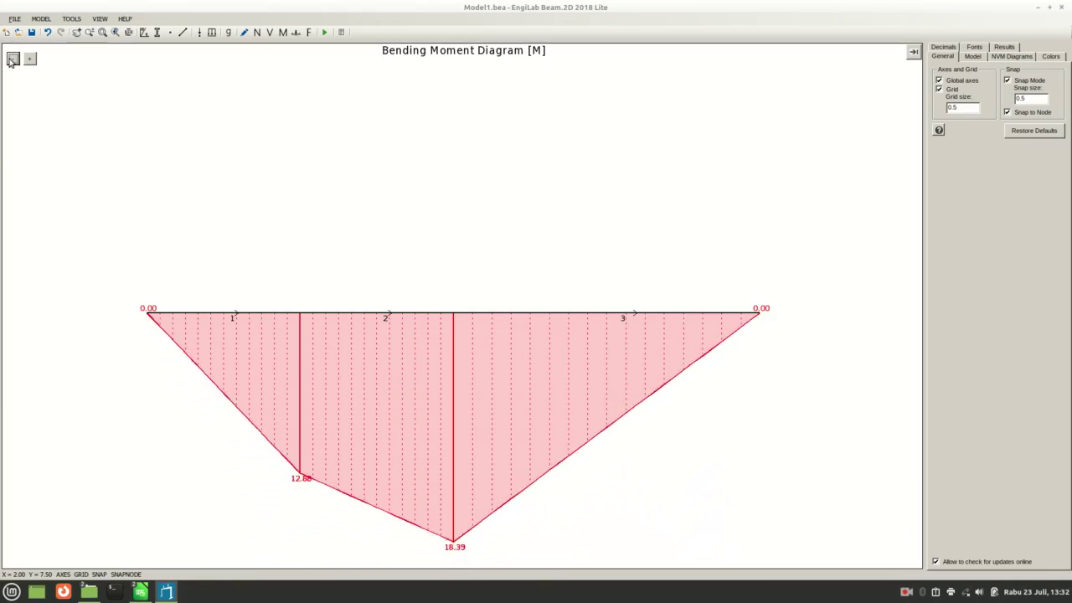
click(11, 61)
click(11, 60)
click(11, 60)
click(11, 60)
click(11, 60)
click(11, 60)
click(11, 60)
click(11, 60)
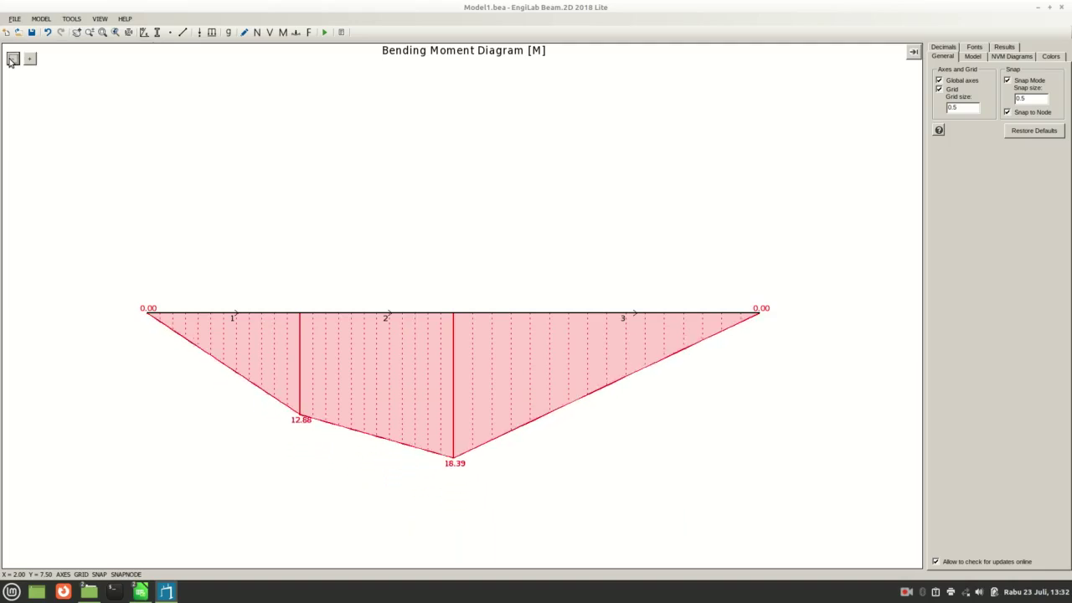
click(11, 61)
click(11, 60)
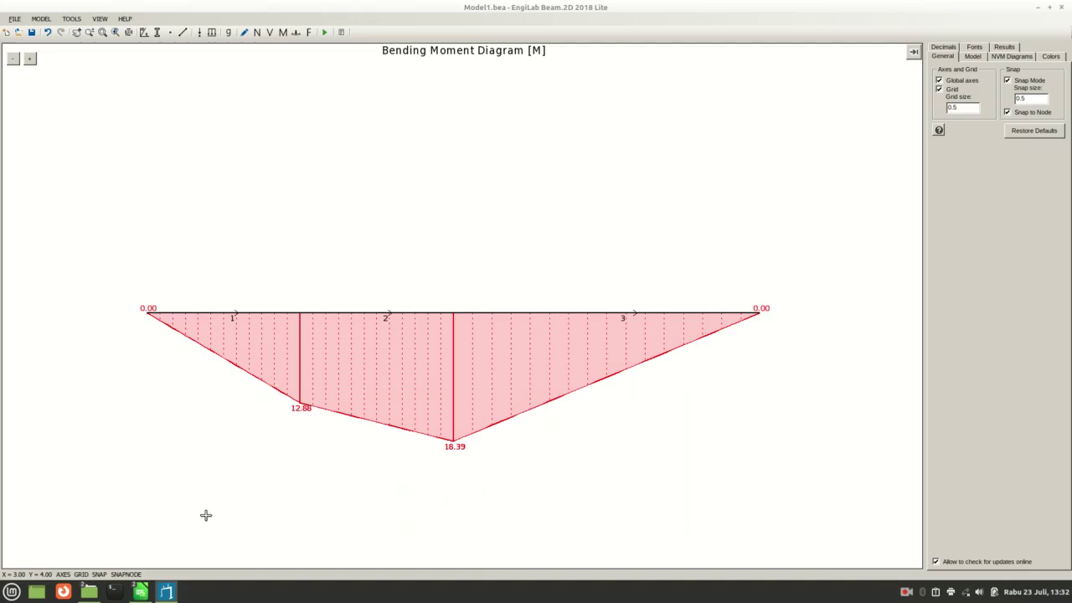
Step: Switch to the PERHITUNGAN spreadsheet in Calc and convert moment M-1 in I26 with =F26*9.81/1000
mouse_move(140, 592)
click(155, 575)
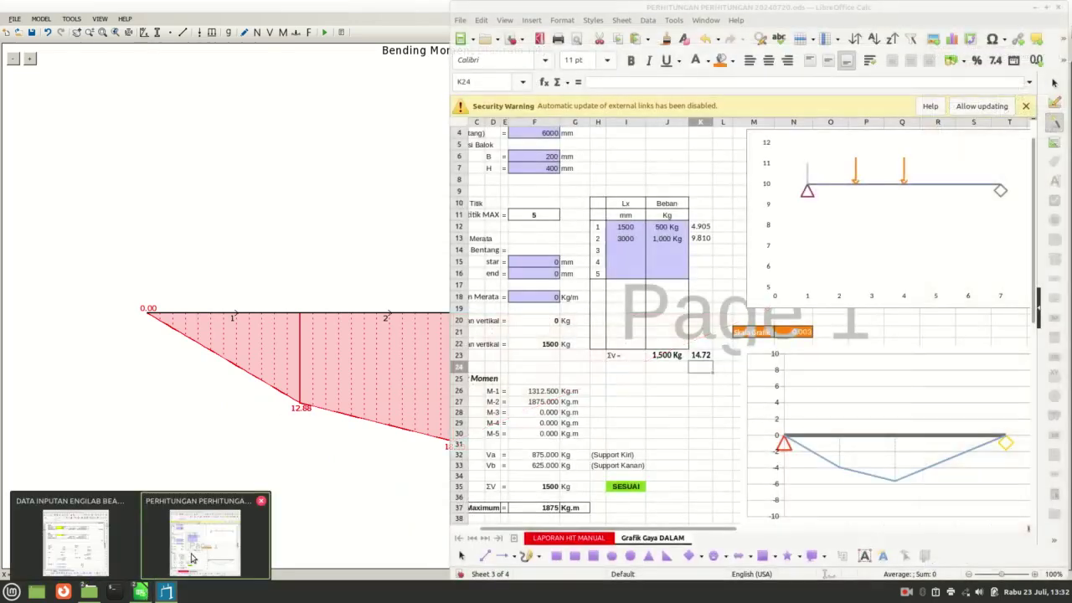
click(631, 401)
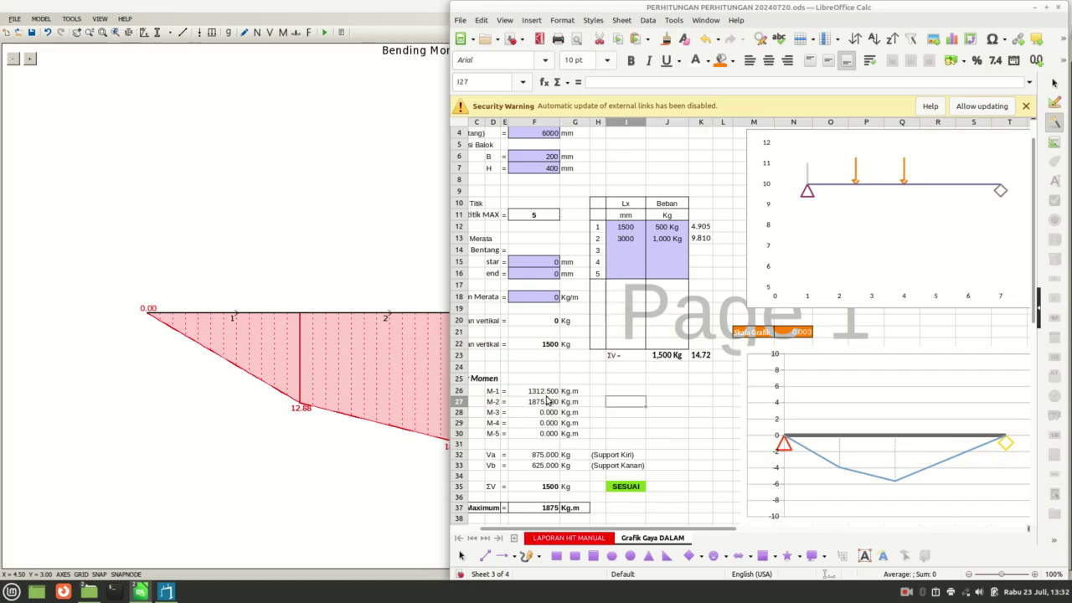
click(622, 394)
text(=)
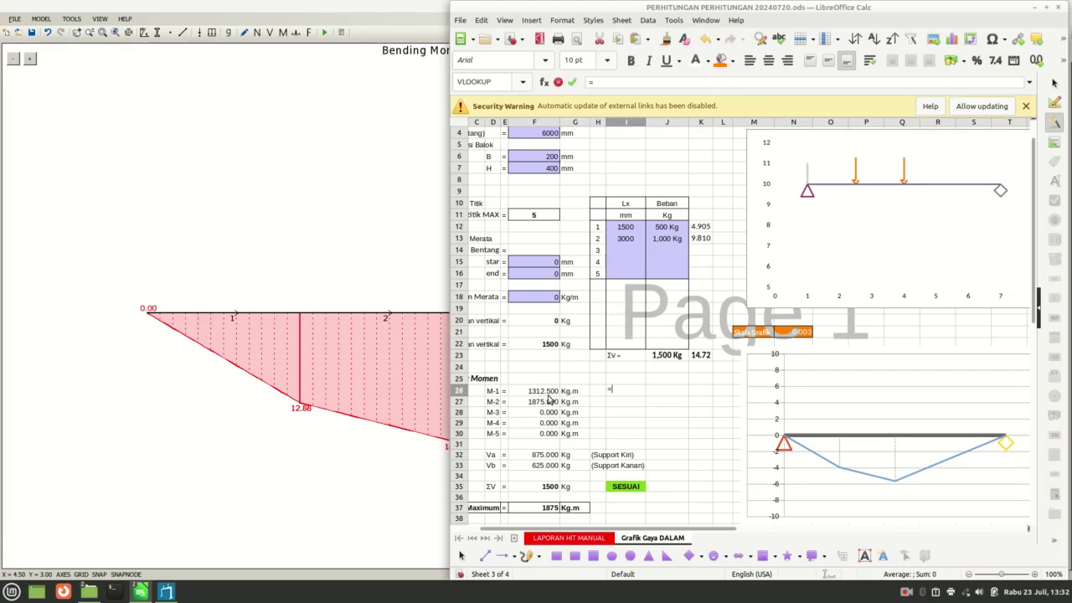
click(546, 394)
text(*)
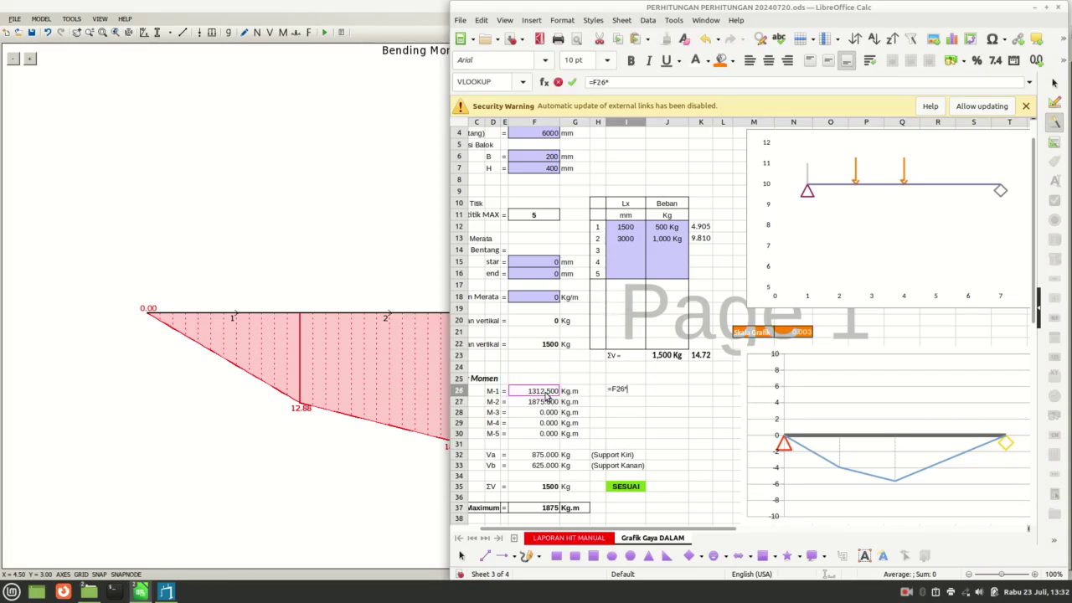
text(9.81/1000)
key(Return)
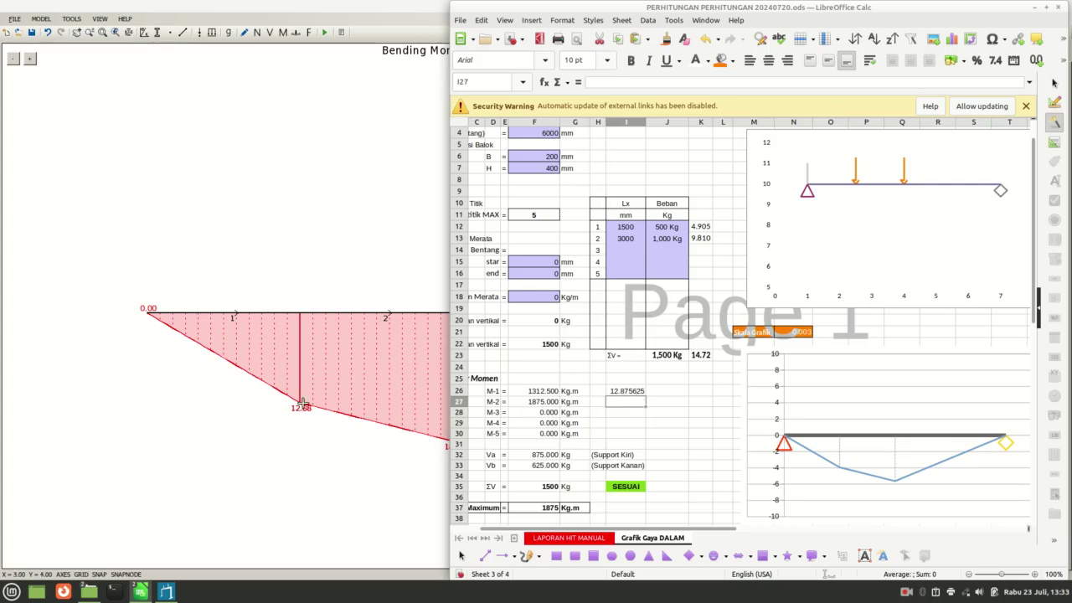
Step: Move the spreadsheet window aside to uncover both moment peaks, and extend the I26 conversion formula to M-2 in I27
drag(680, 13, 773, 12)
click(729, 392)
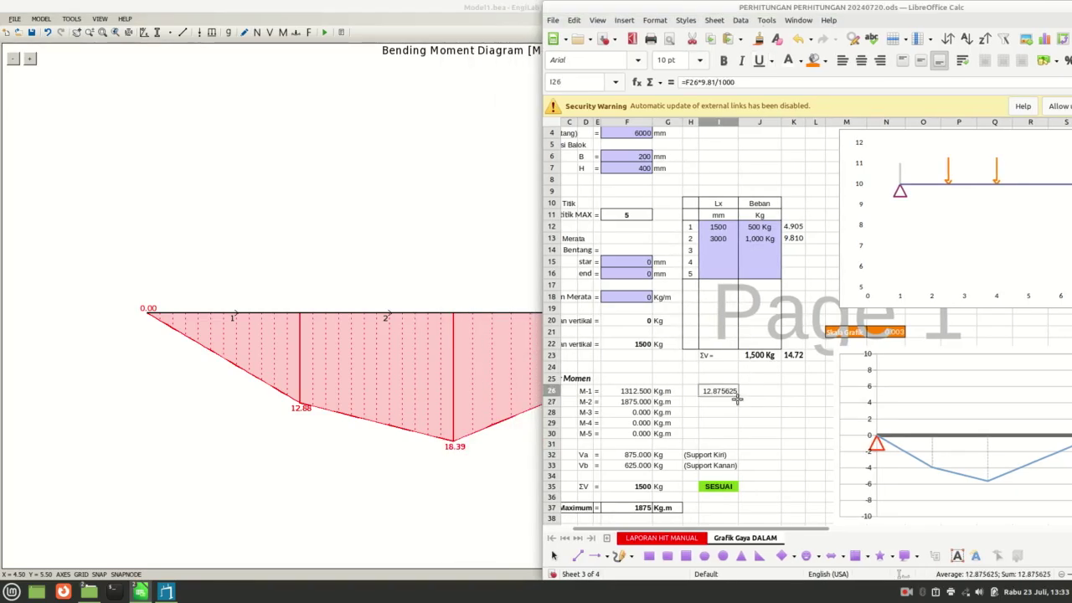
drag(737, 399, 737, 408)
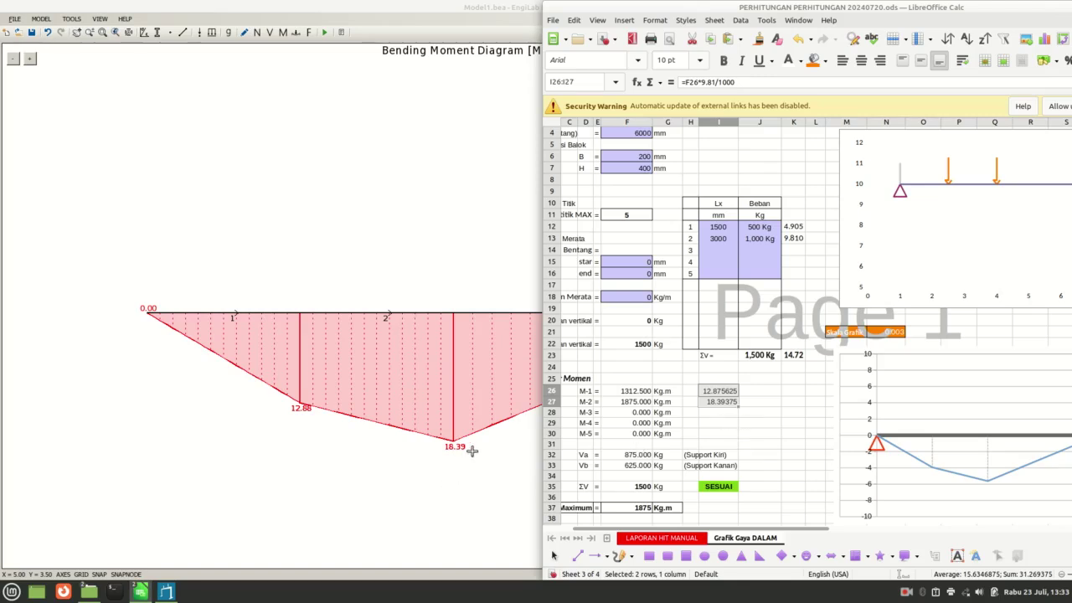
Step: Switch to EngiLab Beam.2D and display the beam's free body diagram
click(520, 9)
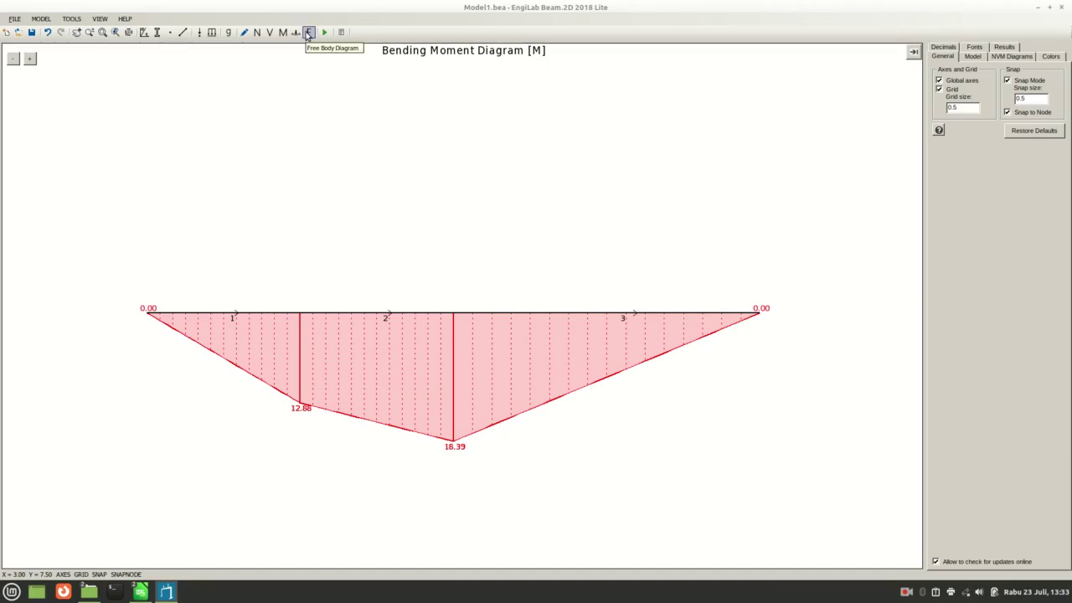
click(308, 33)
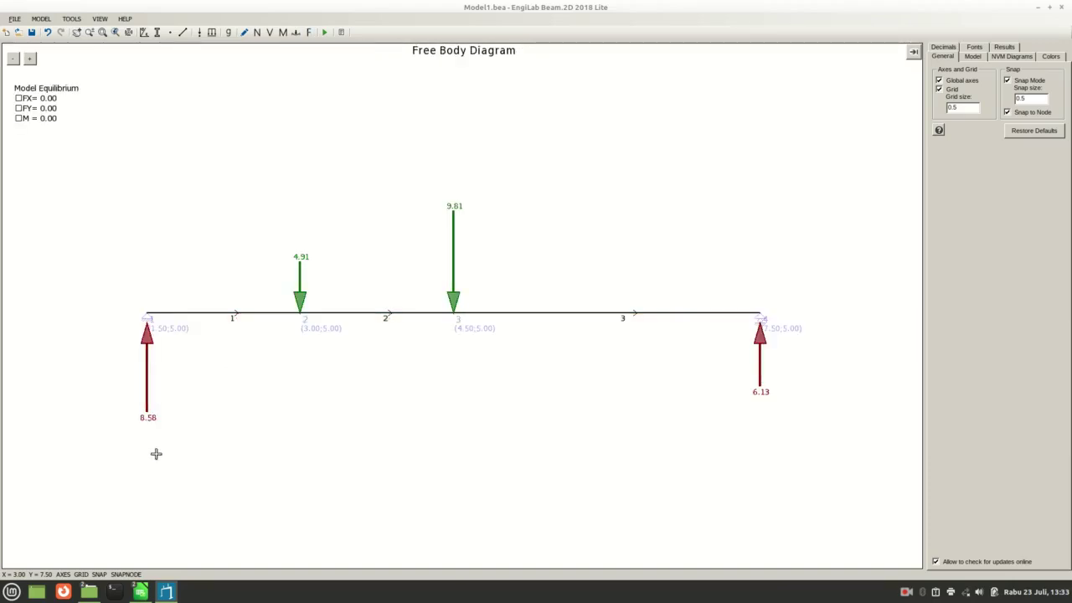
Step: Switch back to the PERHITUNGAN spreadsheet and convert support reaction Va in J32 with =F32*9.81/1000
mouse_move(141, 592)
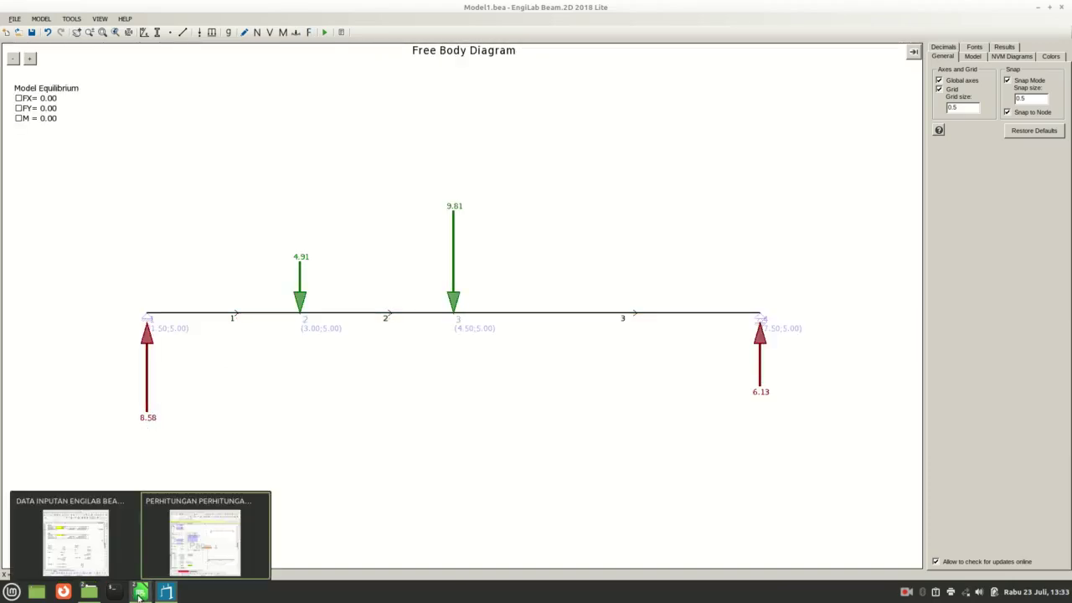
click(201, 557)
click(774, 444)
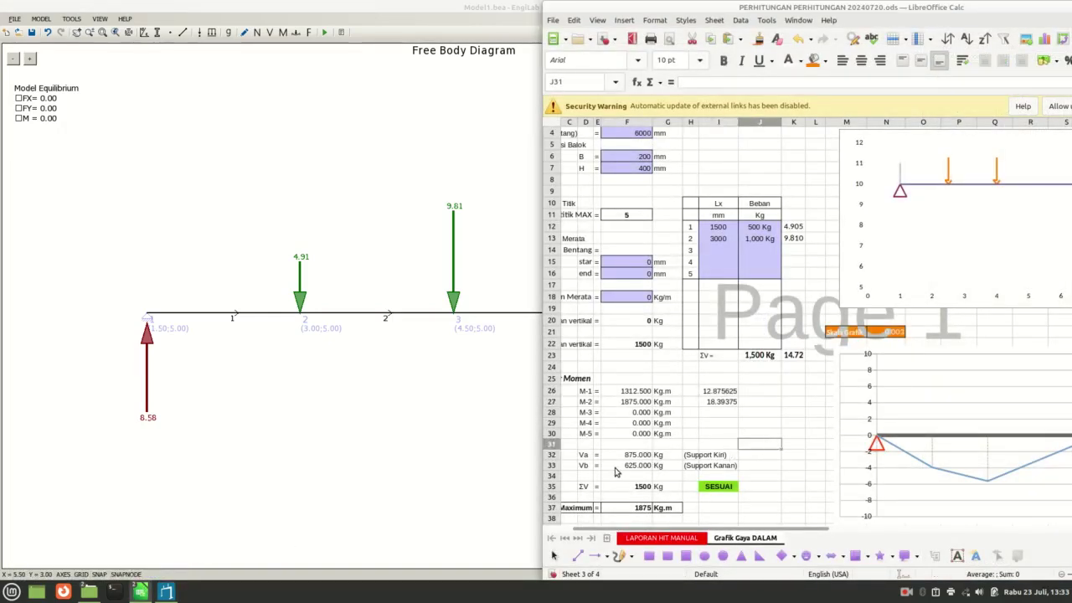
click(761, 457)
text(=)
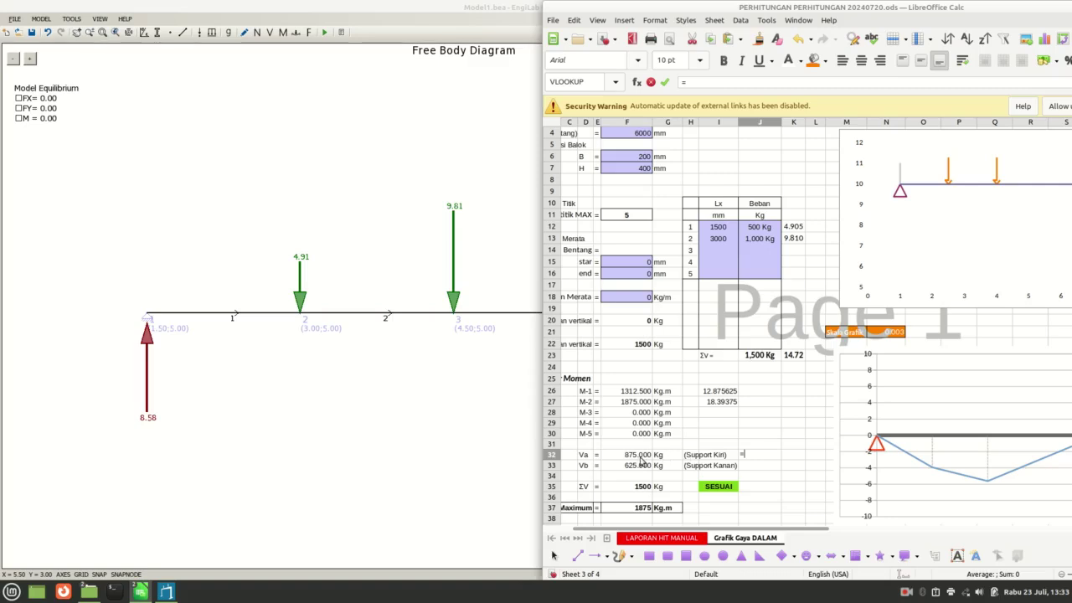
click(640, 457)
text(*)
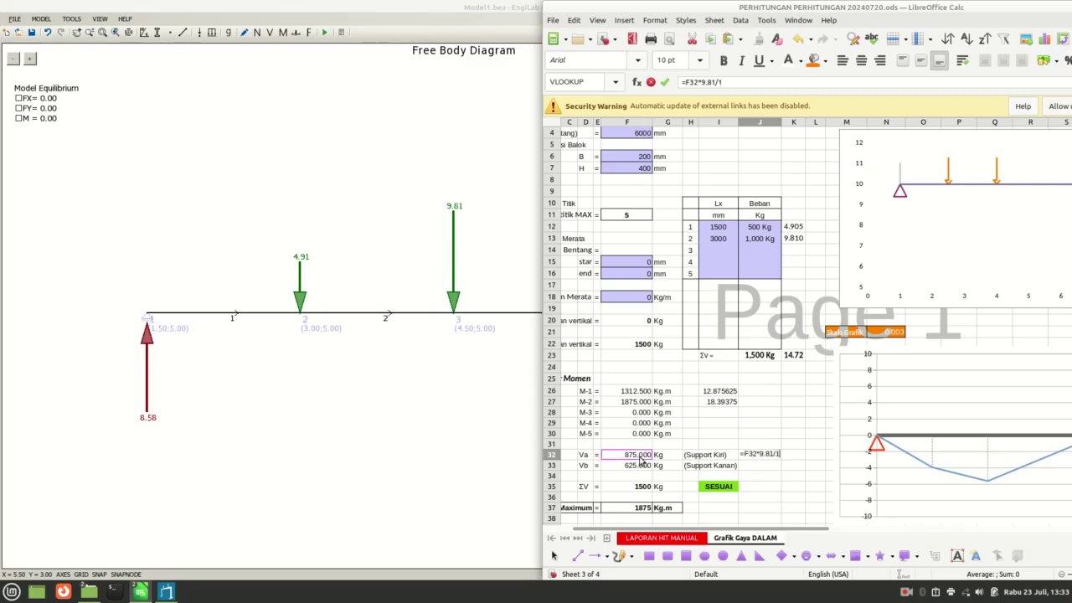
key(Return)
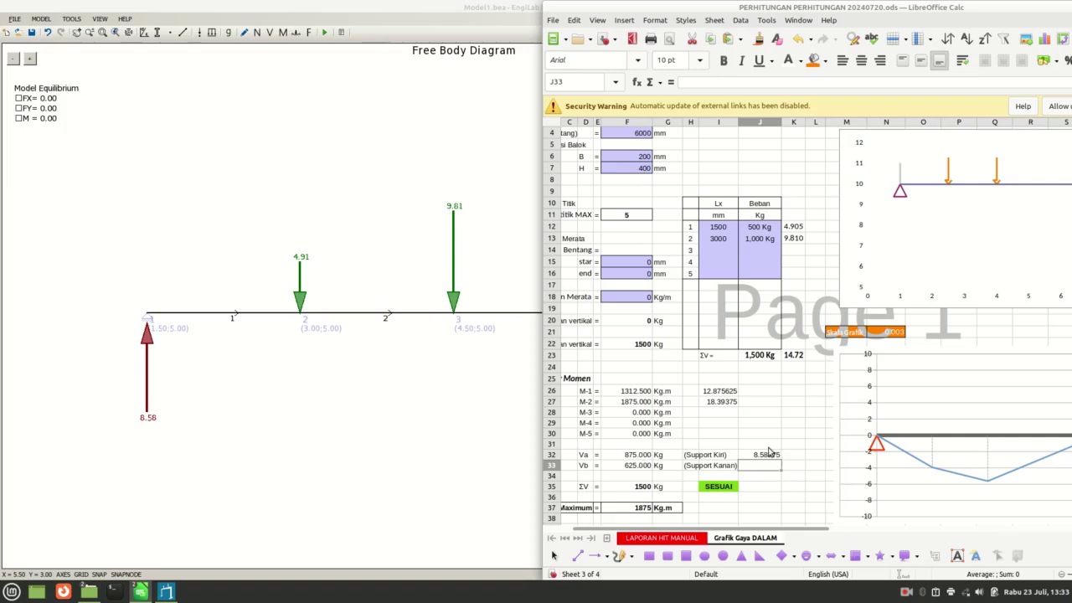
Step: Enter the unit label Kn.M in J26 and J27 beside the converted moments
click(761, 394)
text(K)
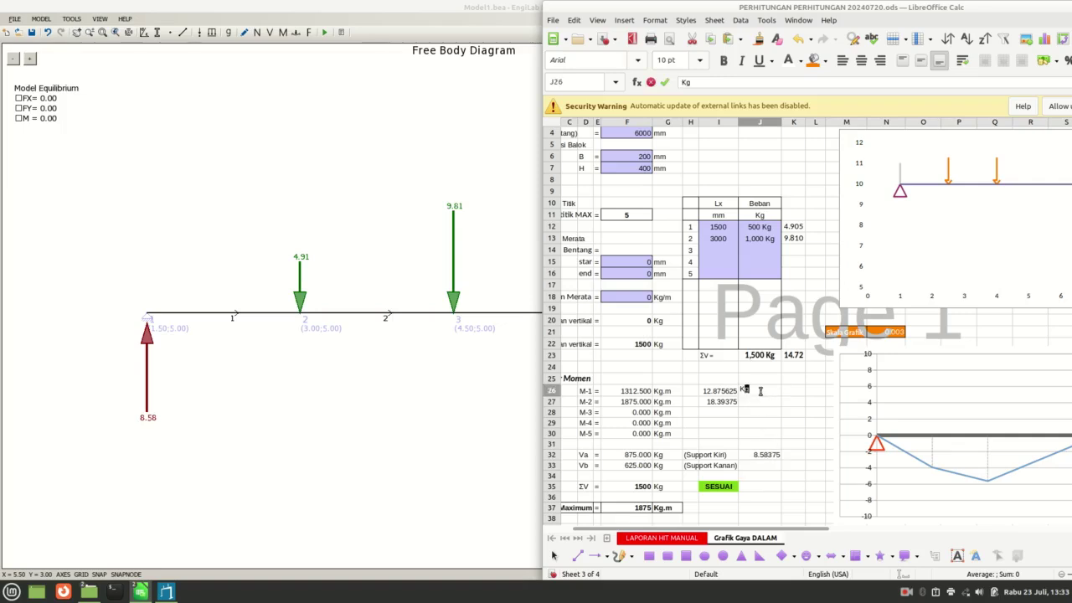
text(n.M)
key(Return)
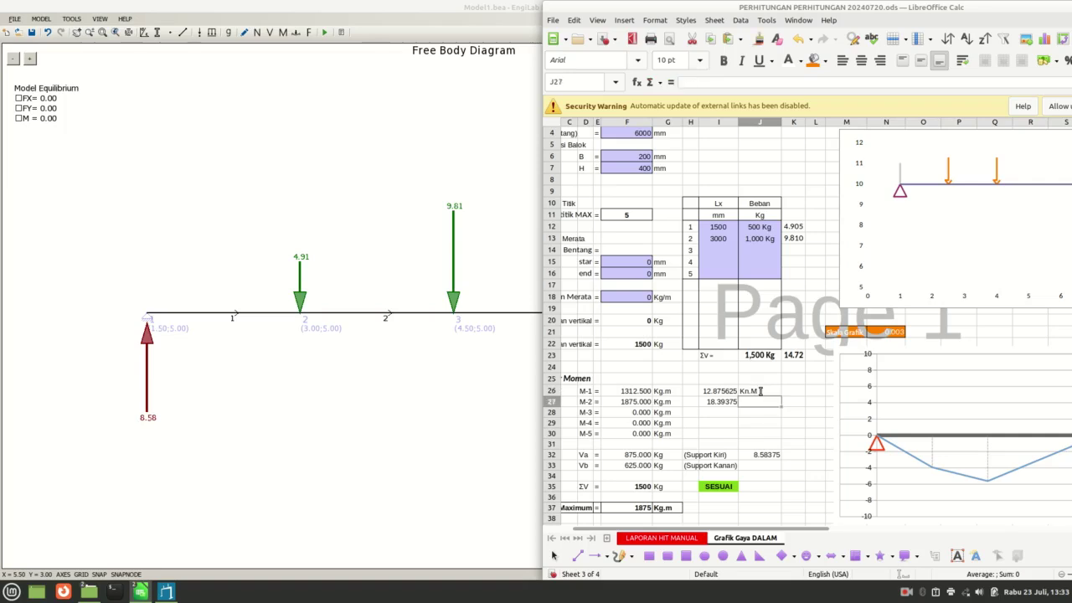
text(Kn.M)
key(Return)
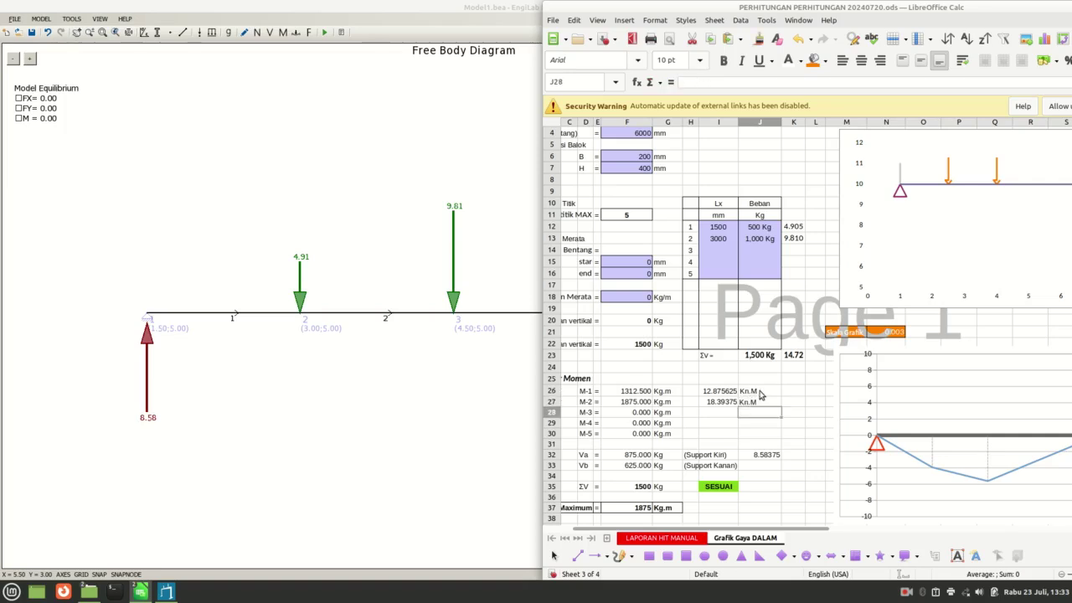
Step: Extend the J32 conversion formula to Vb in J33 and label the reactions KN in K32 and kN in K33
click(785, 457)
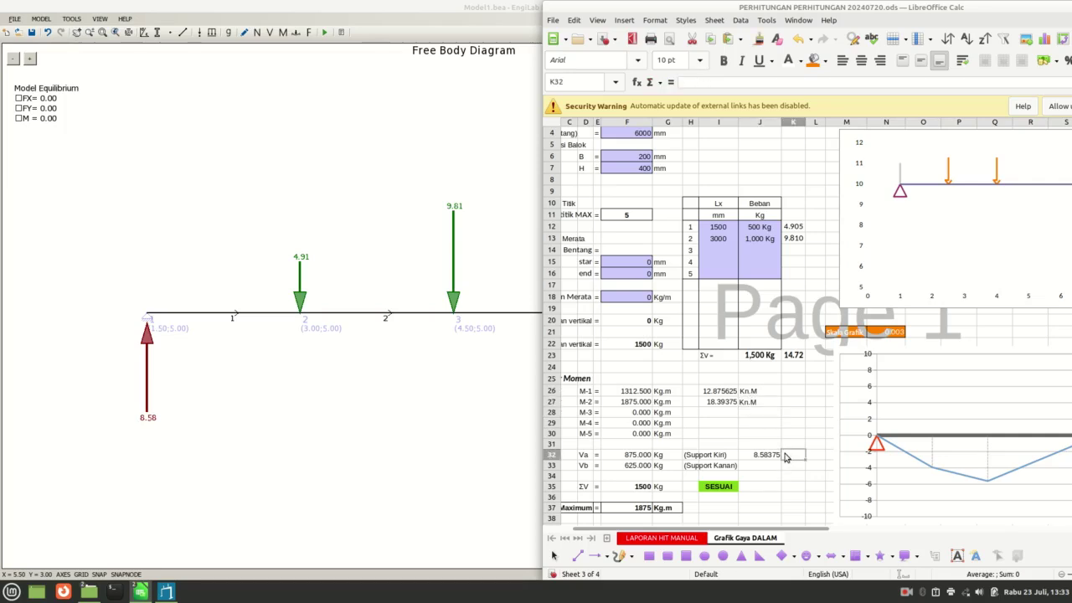
text(KN)
key(Return)
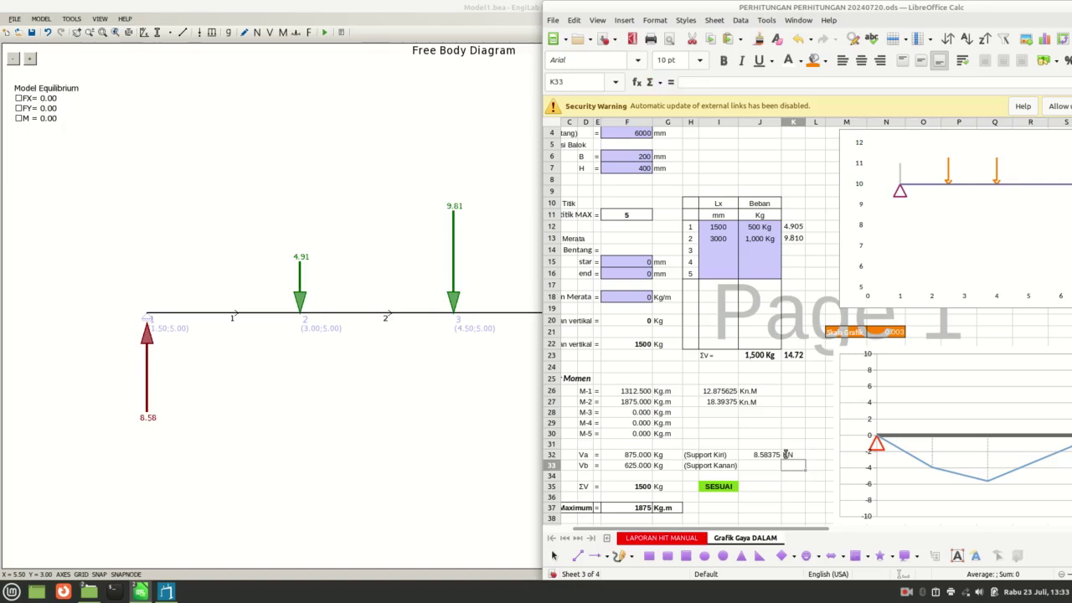
click(771, 457)
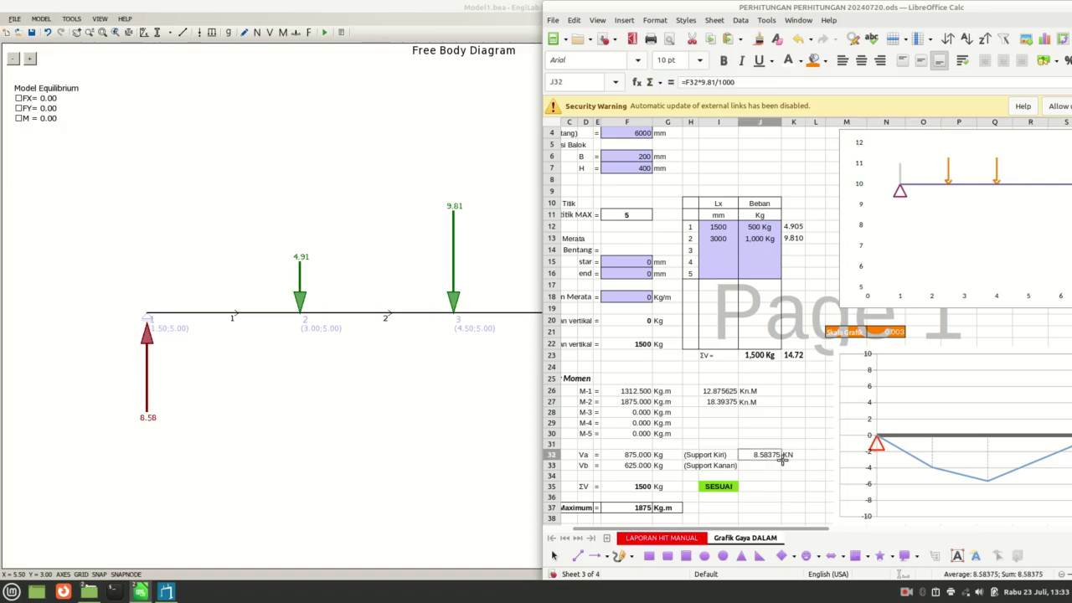
drag(782, 463, 786, 469)
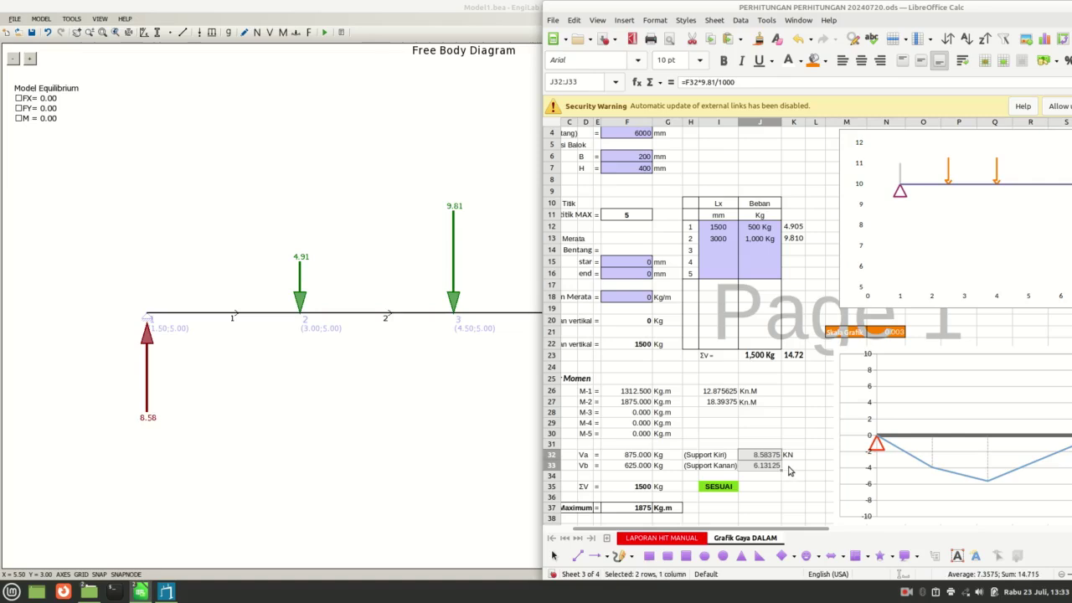
click(791, 469)
text(kN)
key(Return)
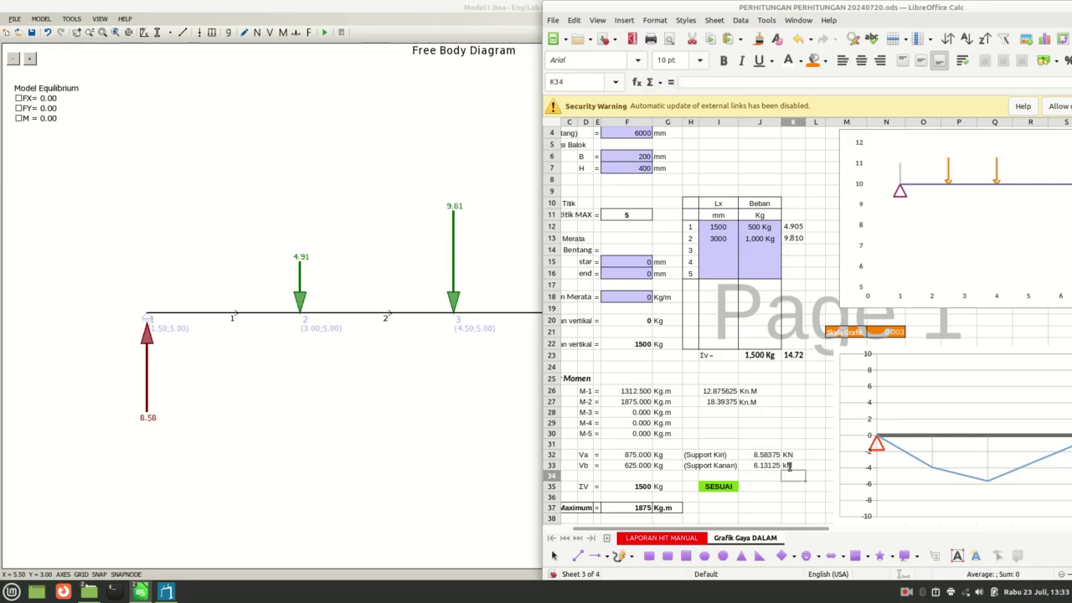
Step: Maximize the PERHITUNGAN spreadsheet window so the whole calculation table and its charts fit in view
click(787, 390)
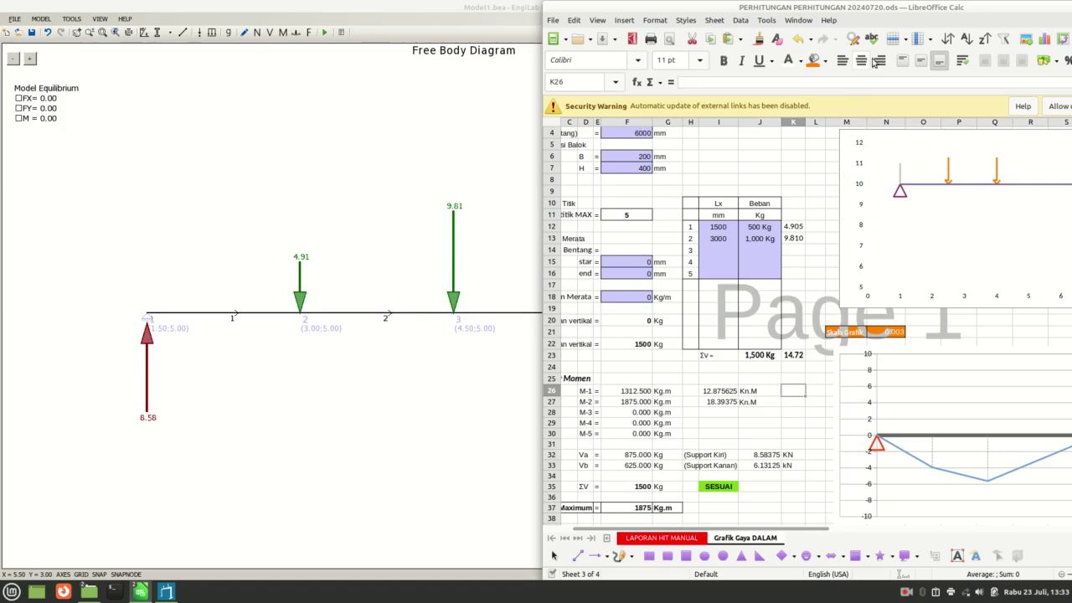
double_click(896, 14)
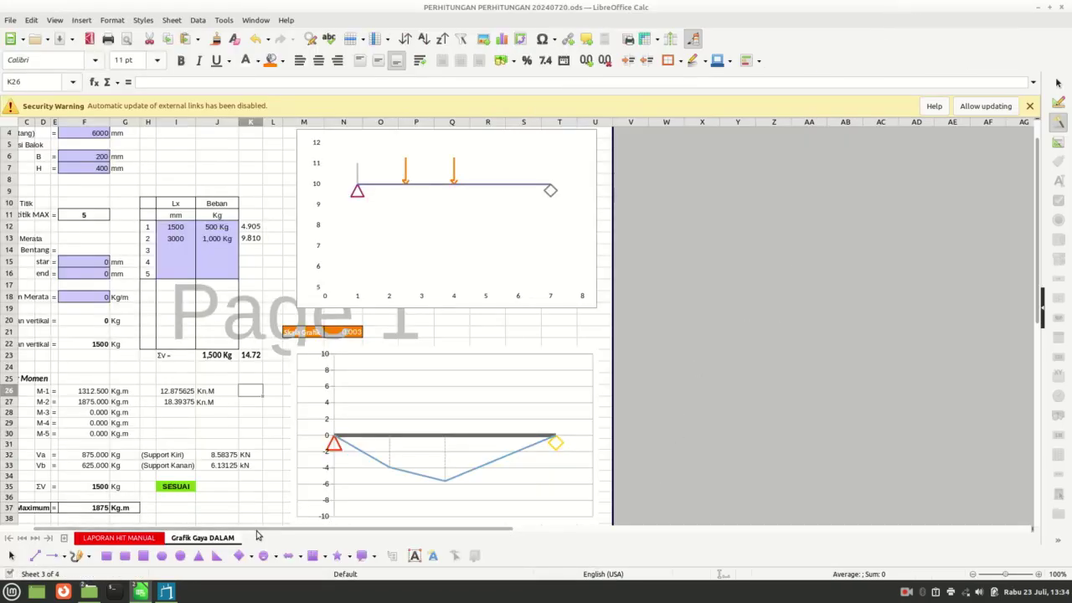
scroll(257, 529, left, 2)
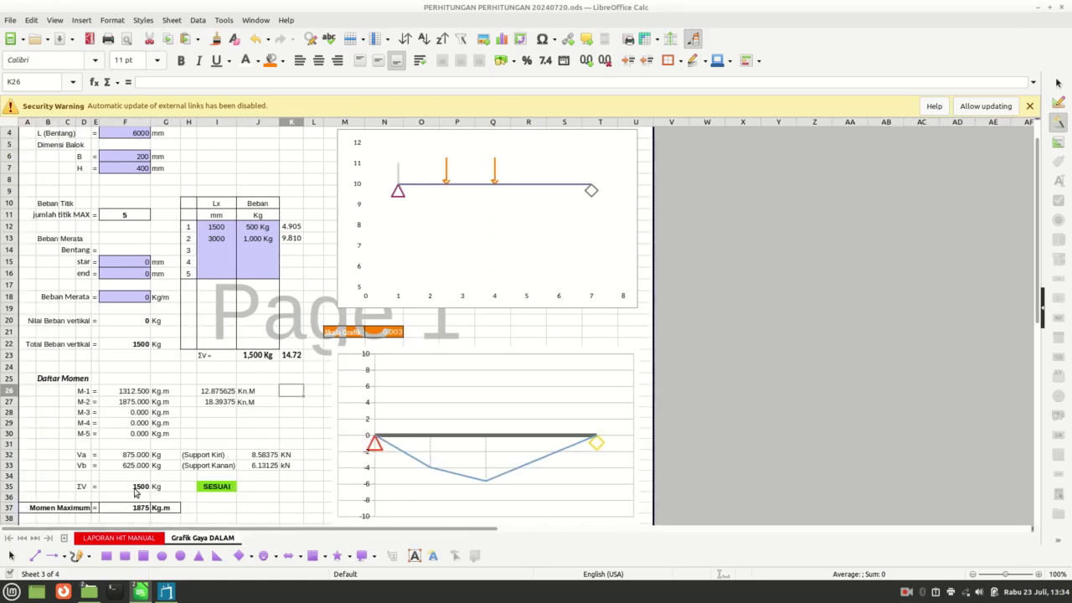
Step: On the LAPORAN HIT MANUAL sheet, set the reinforcement steel grade (Mutu Baja Tulangan) in U17 to 420 MPa
click(119, 537)
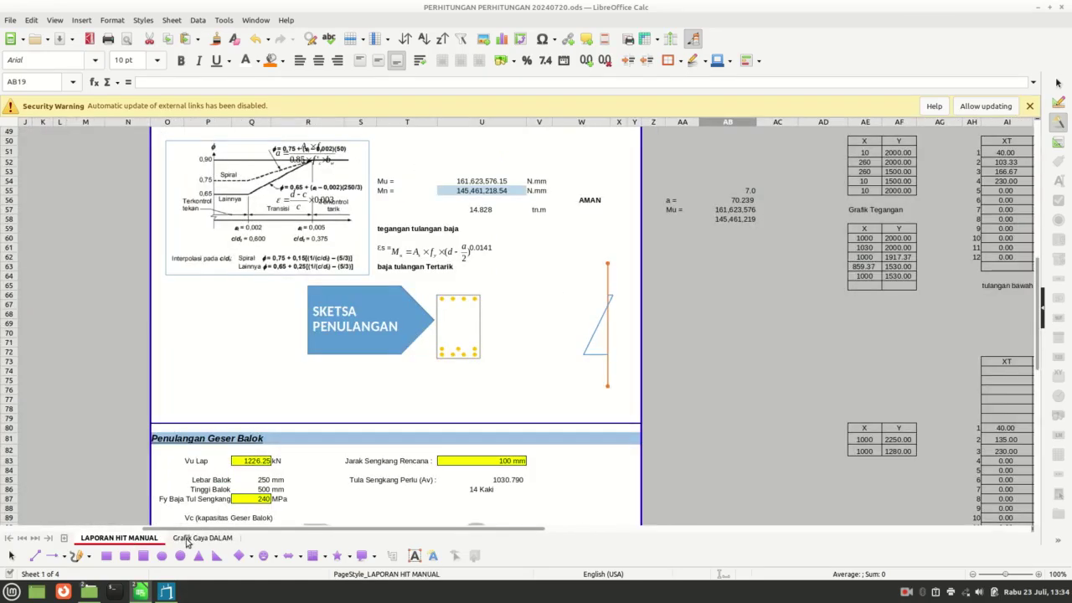
scroll(159, 366, up, 13)
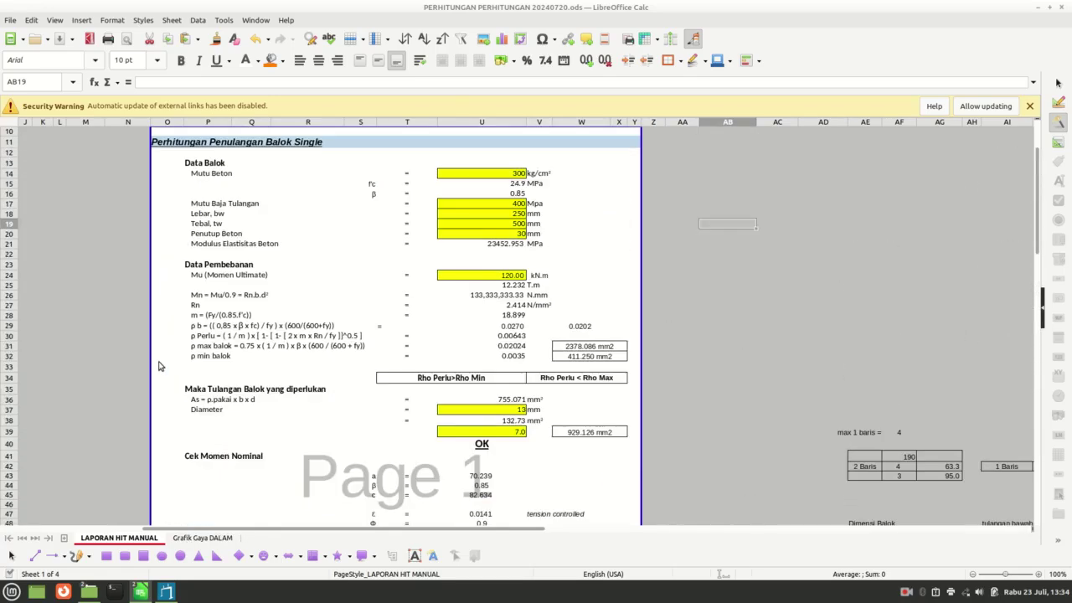
scroll(159, 366, up, 2)
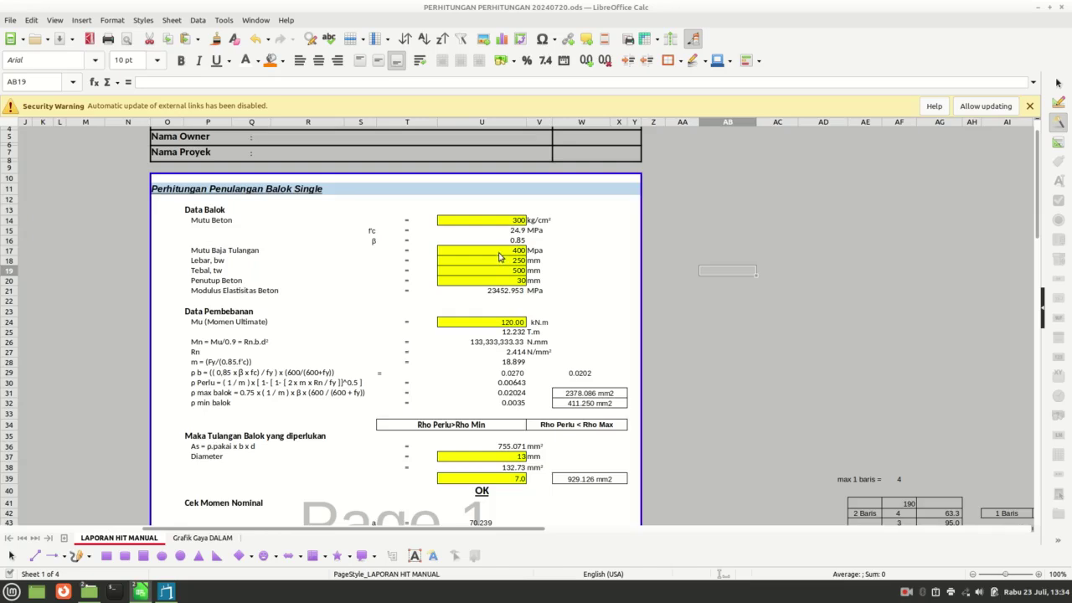
click(498, 251)
text(42)
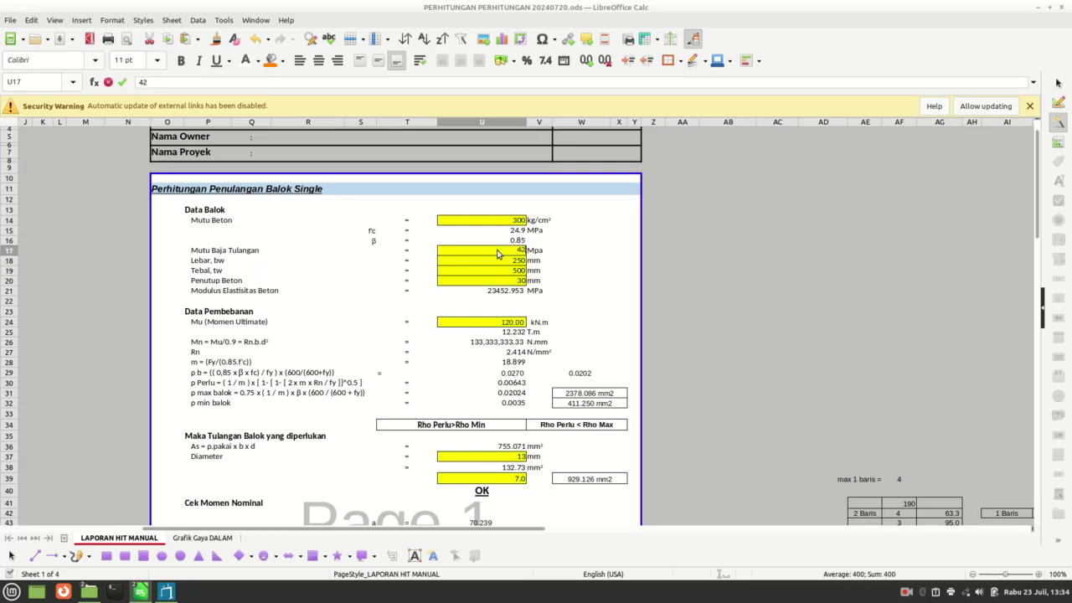
text(0)
key(Return)
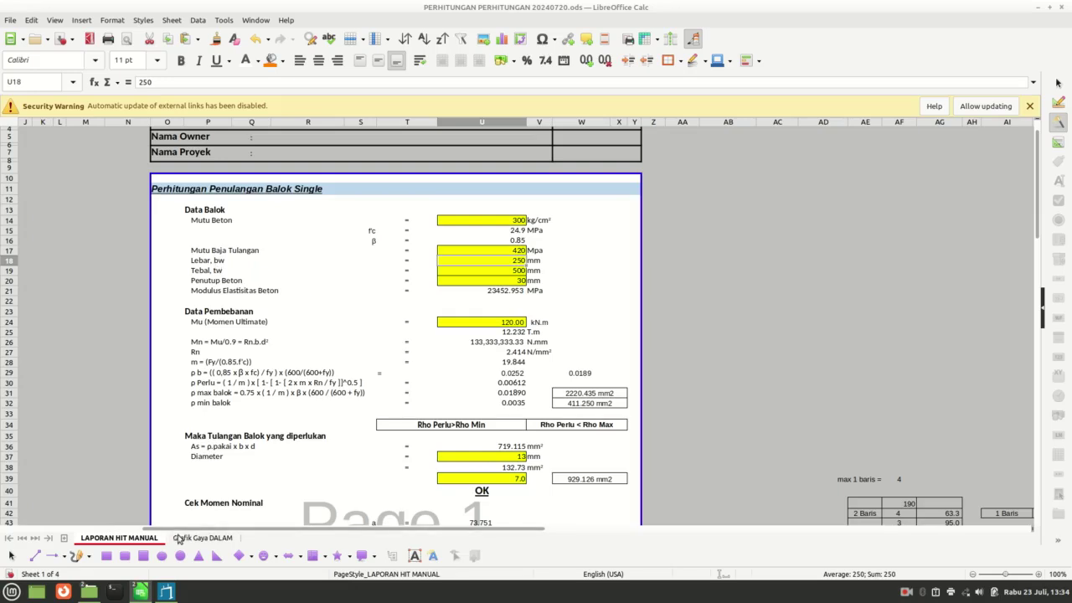
Step: Set the beam width (Lebar, bw) to 200 mm and its depth (Tebal, tw) to 400 mm
text(200)
key(Return)
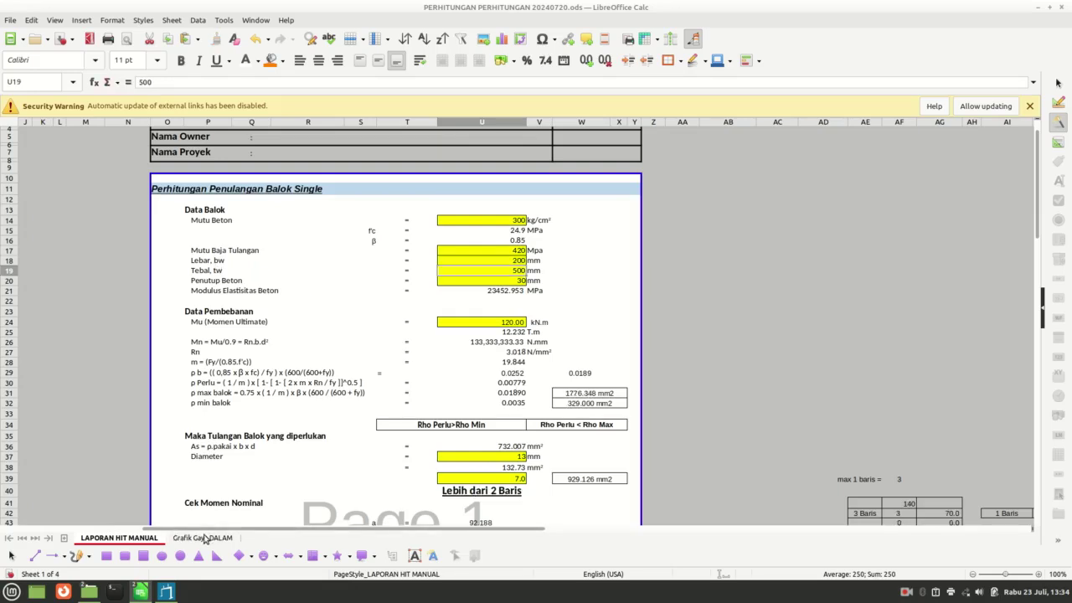
text(400)
key(Return)
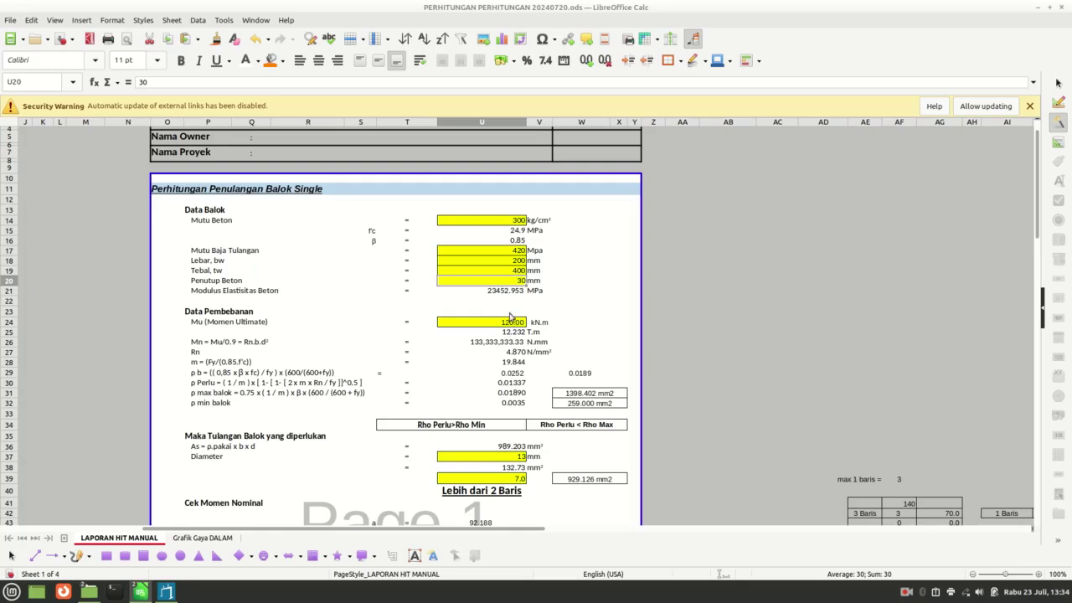
Step: On the Grafik Gaya DALAM sheet, copy the M-2 kN.m conversion and its unit from I27:J27 to I37, beside Momen Maximum
click(508, 324)
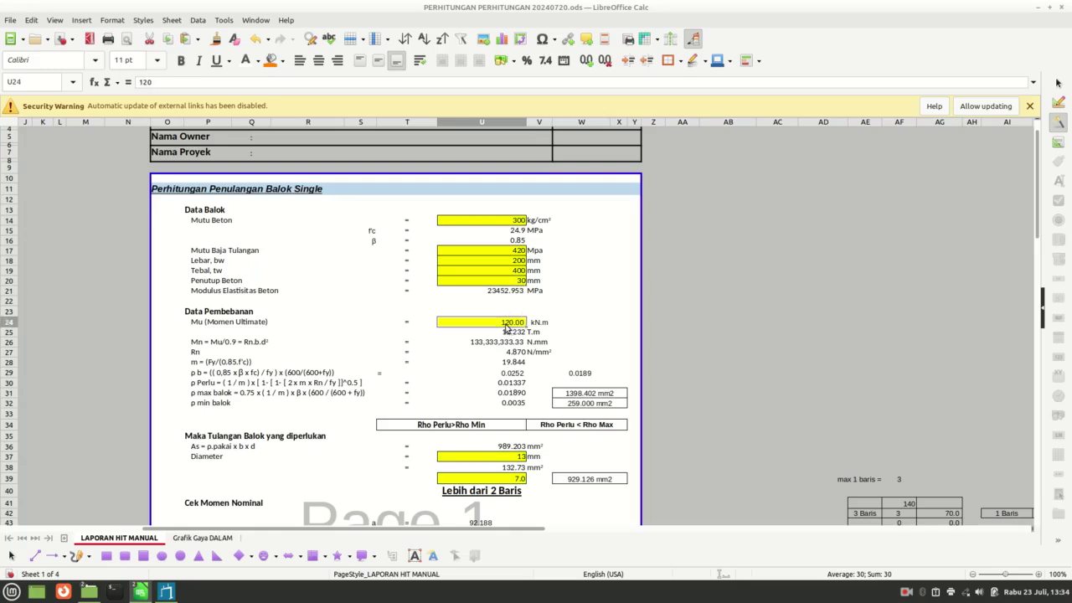
click(207, 536)
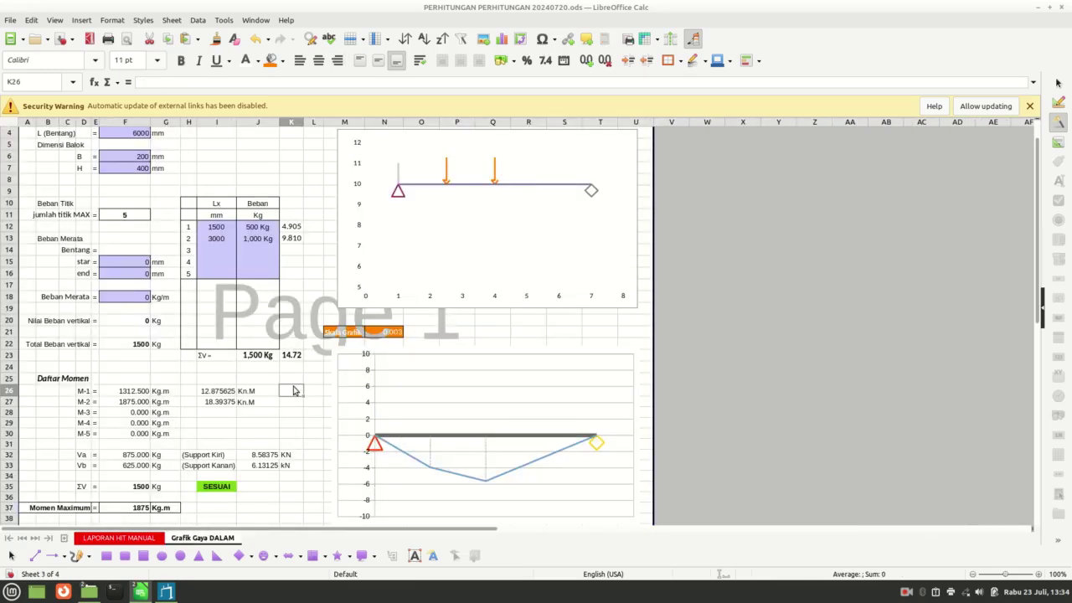
scroll(402, 456, down, 2)
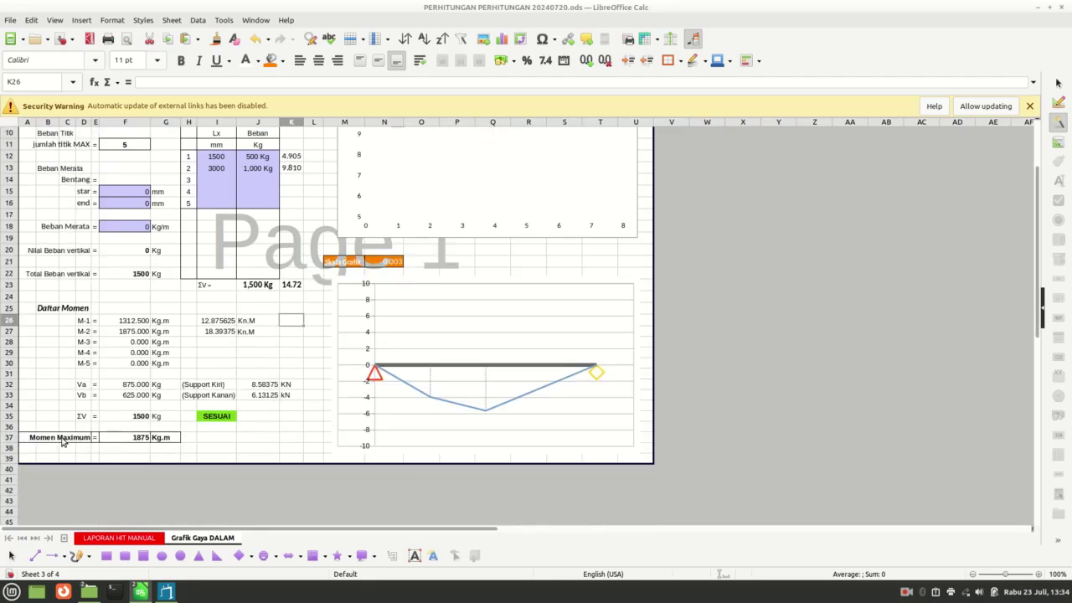
click(274, 397)
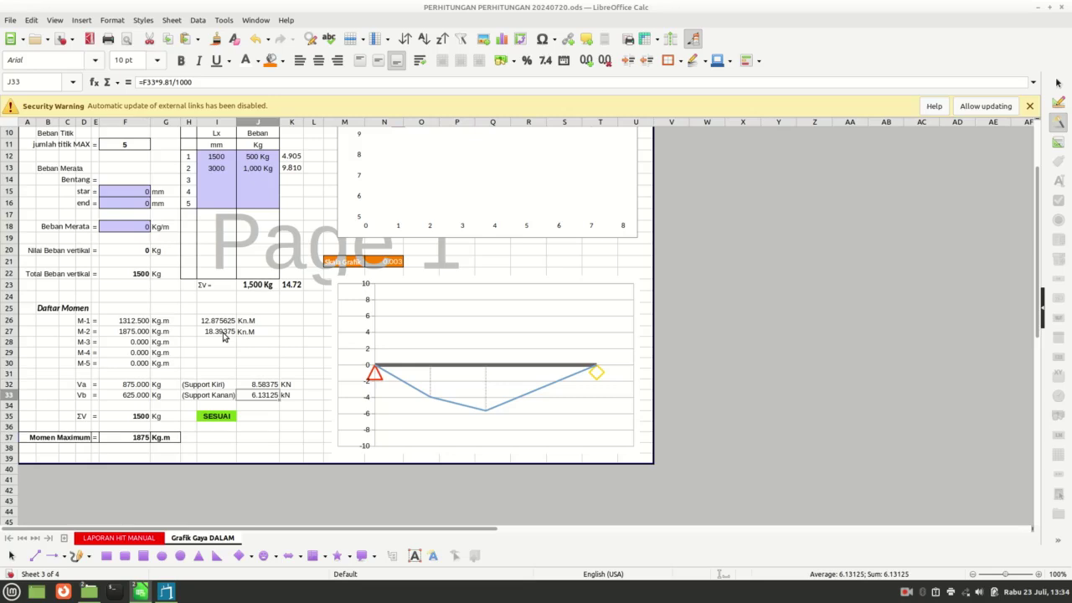
drag(225, 336, 242, 335)
key(ctrl+c)
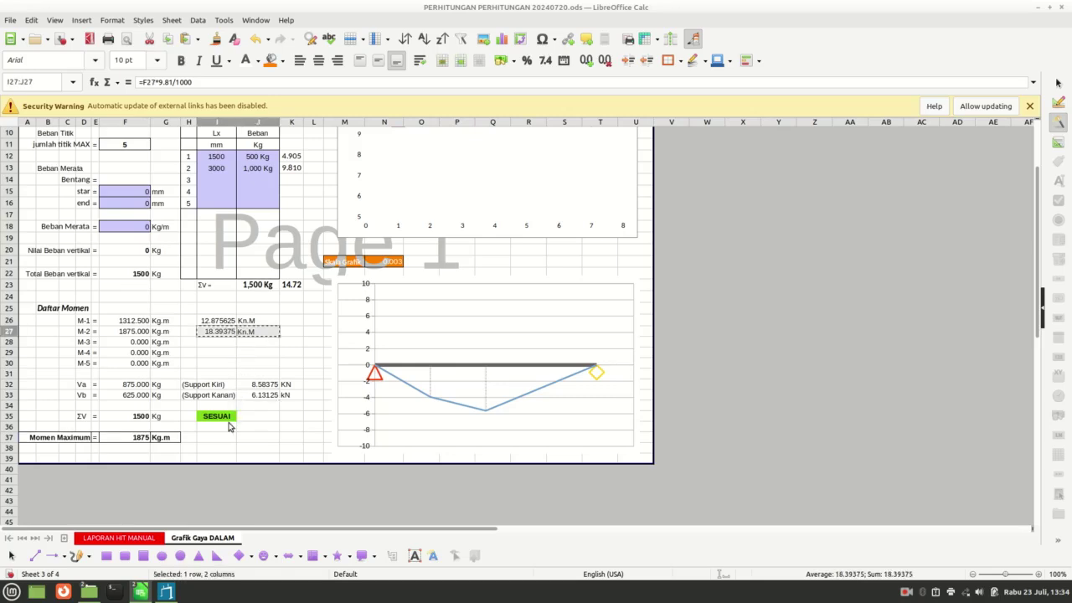
click(224, 437)
key(ctrl+v)
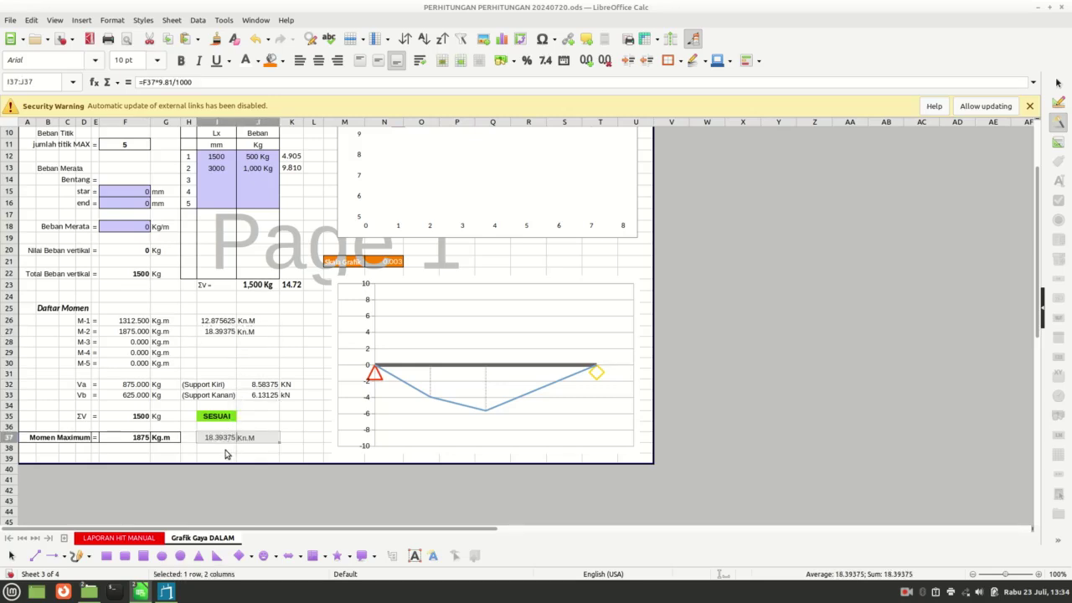
click(222, 447)
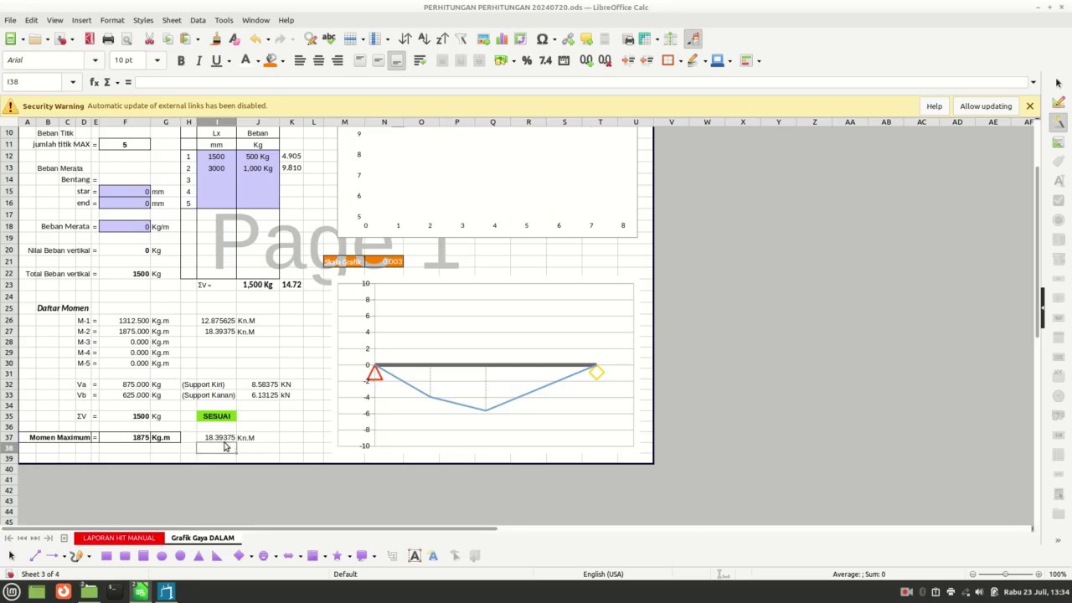
Step: On the LAPORAN HIT MANUAL sheet, set the ultimate moment Mu (Momen Ultimate) in U24 to 18.39 kN.m
click(112, 540)
click(486, 322)
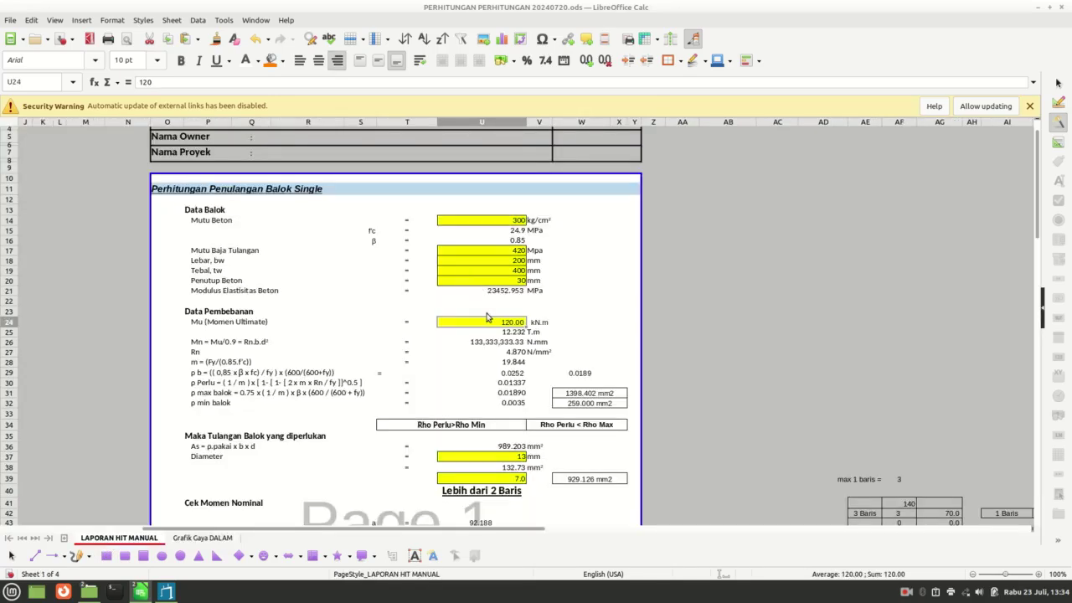
text(18)
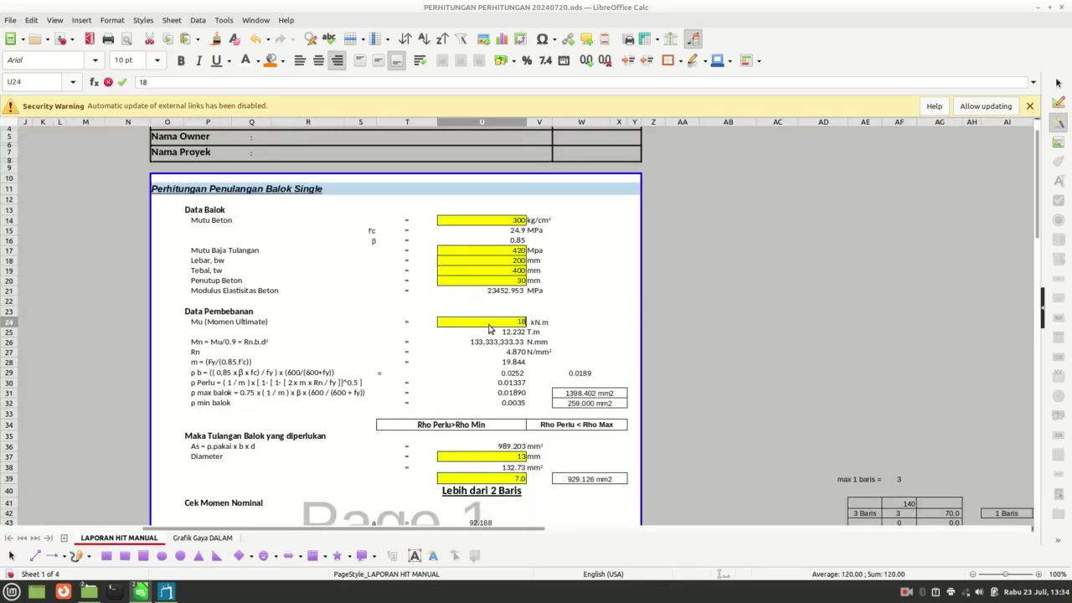
text(.39)
key(Return)
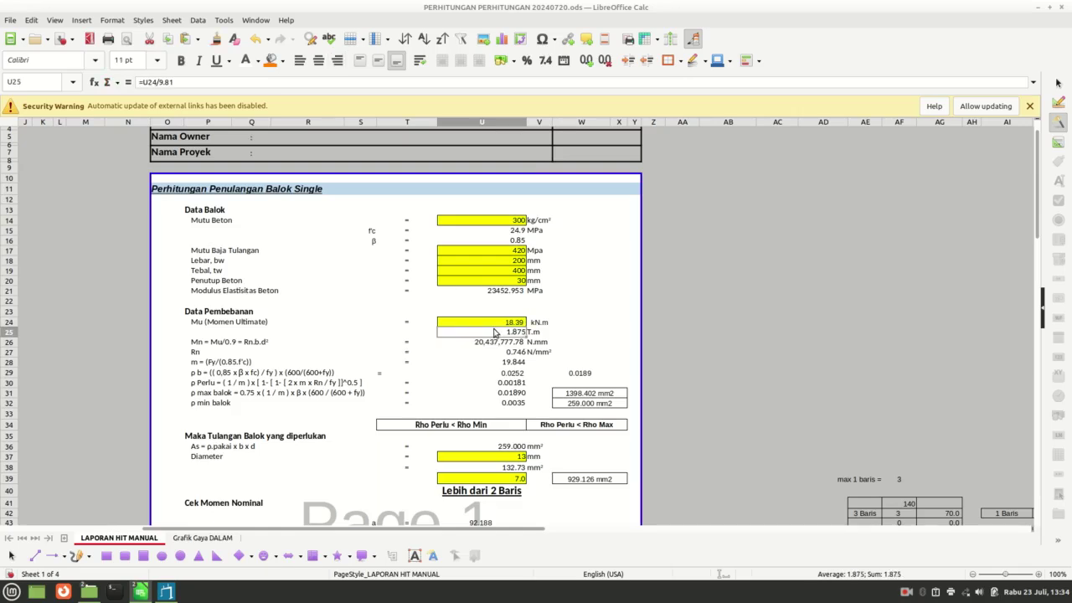
Step: Set the number of 13 mm reinforcement bars in U39 to 4
scroll(494, 332, down, 2)
scroll(494, 332, down, 2)
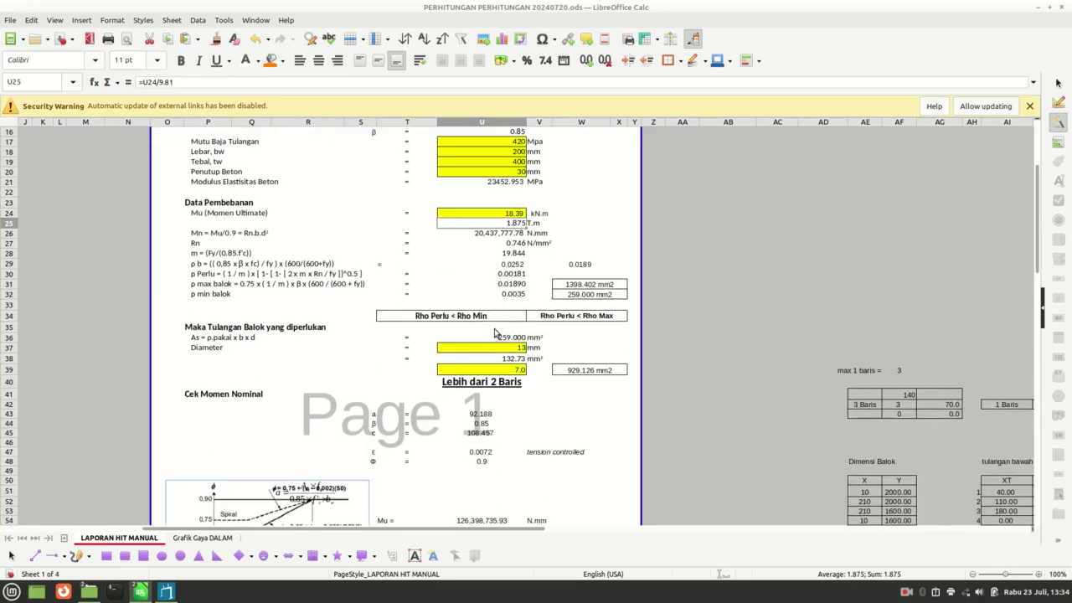
click(512, 373)
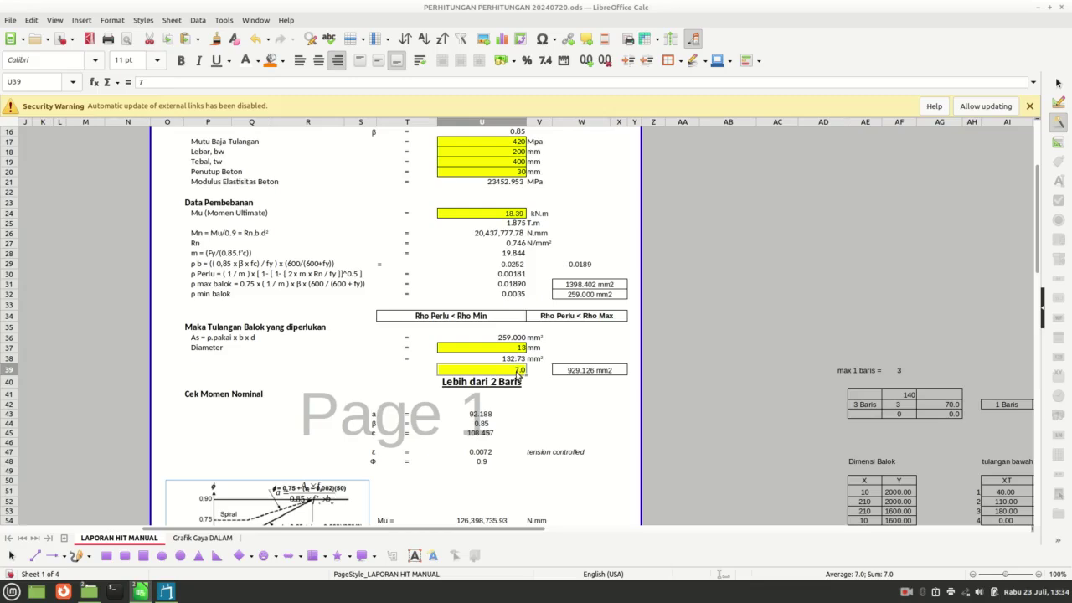
text(4)
key(Return)
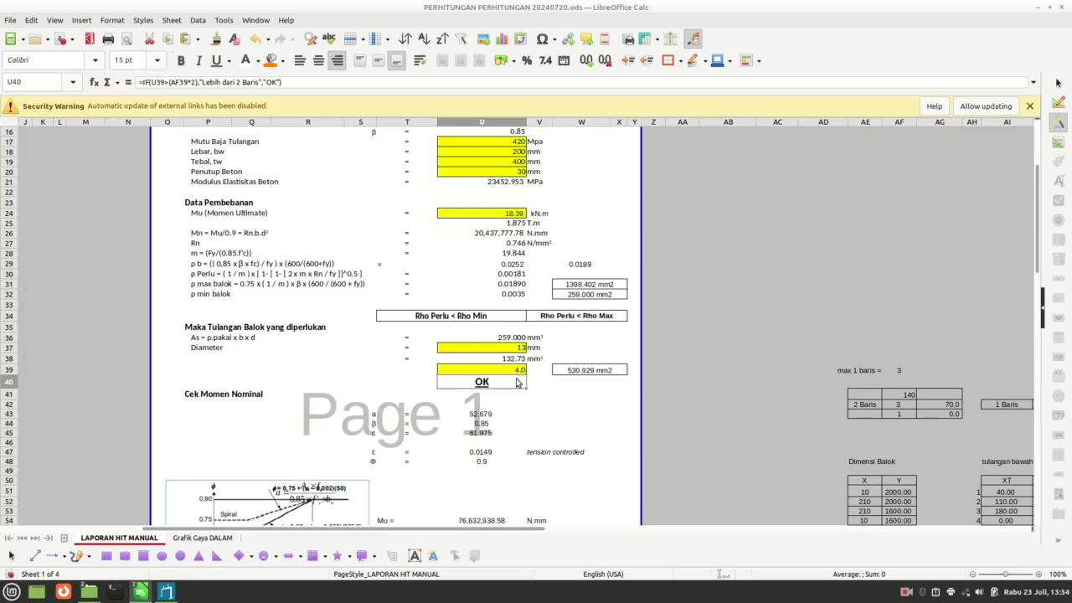
Step: In the Penulangan Geser Balok section, shorten the shear force label in P83 to Vu
scroll(519, 408, down, 7)
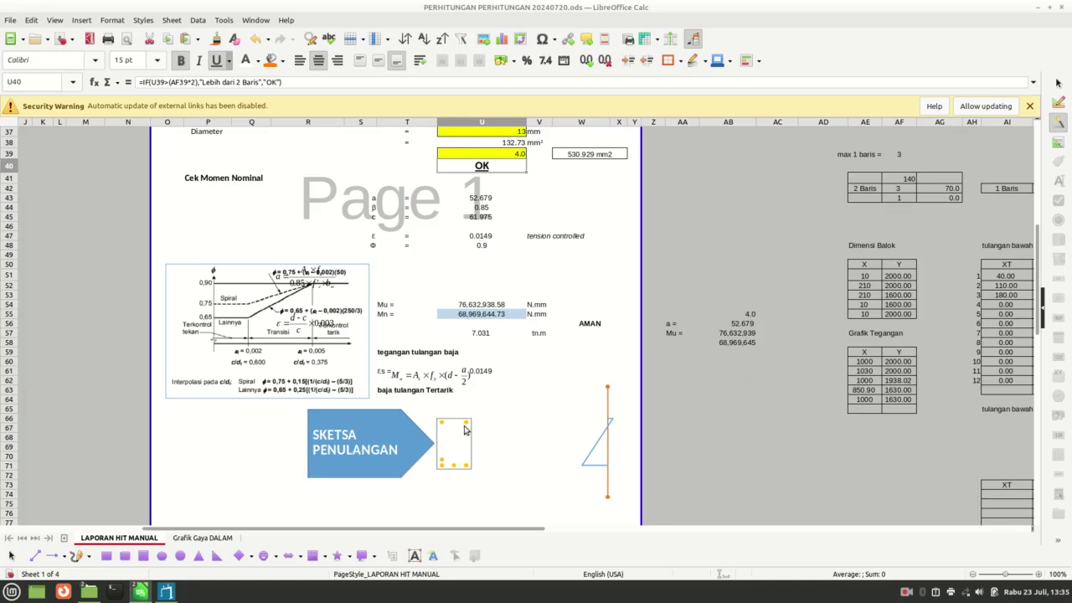
scroll(466, 429, down, 5)
scroll(465, 429, down, 2)
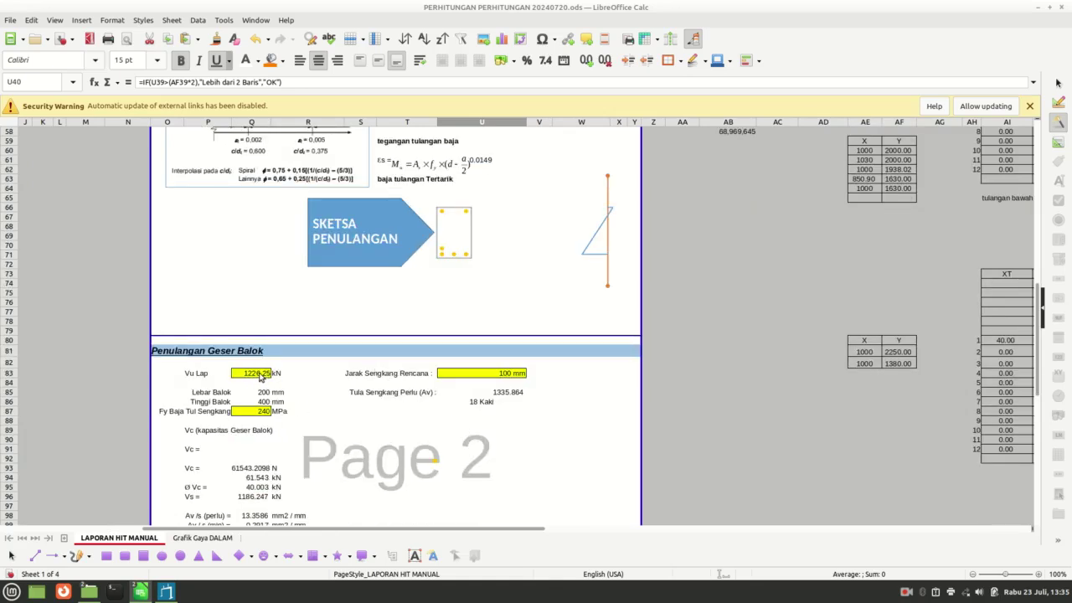
click(193, 375)
drag(167, 84, 151, 83)
key(BackSpace)
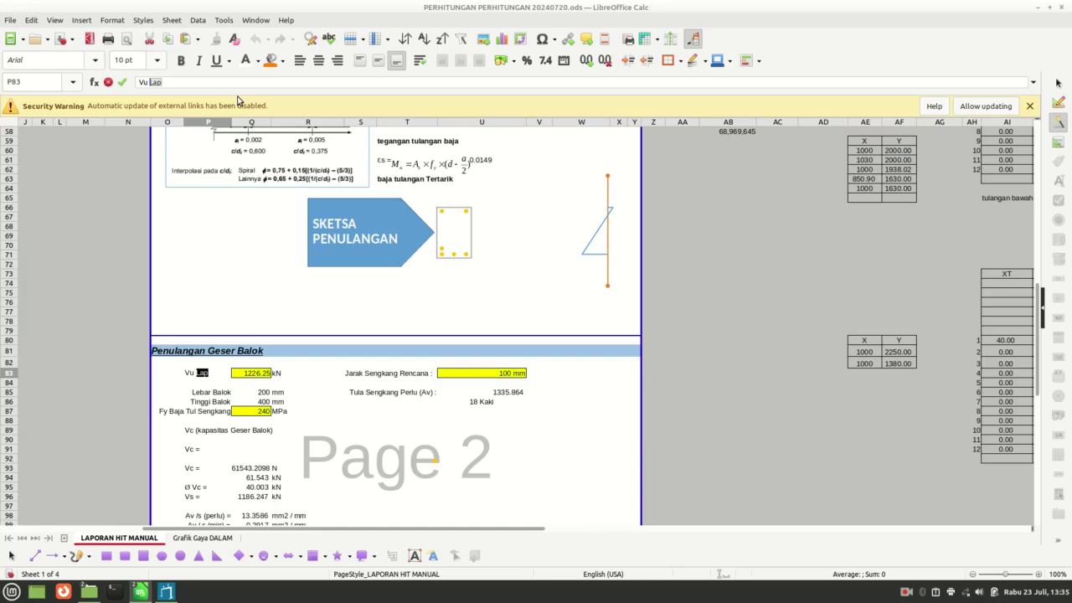
key(Return)
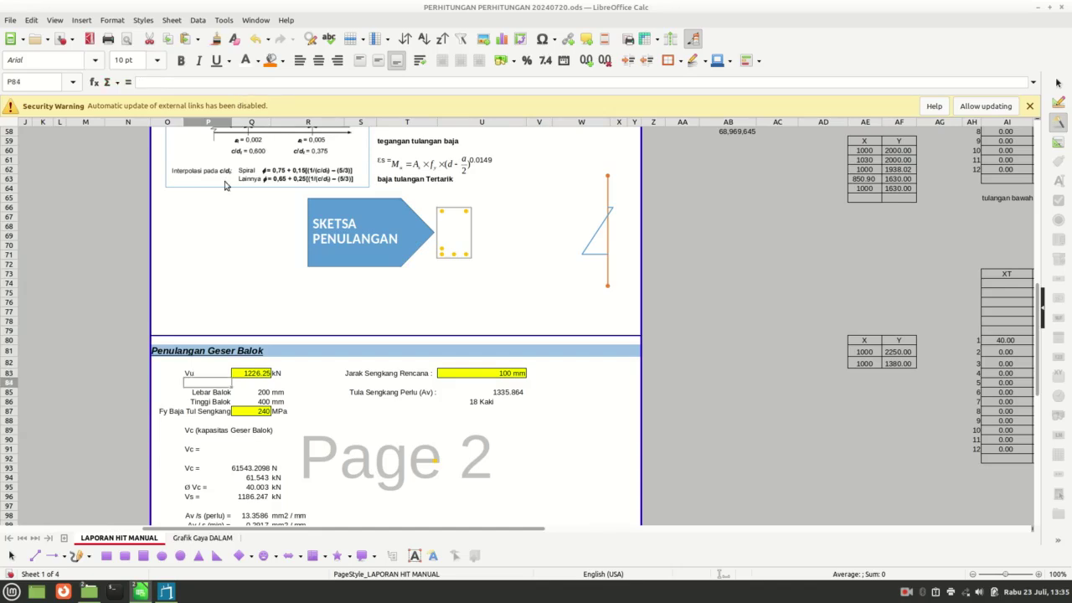
Step: Look up the left support reaction Va on the Grafik Gaya DALAM sheet and set the report's Vu in Q83 to 8.584 kN
click(200, 540)
scroll(459, 331, up, 3)
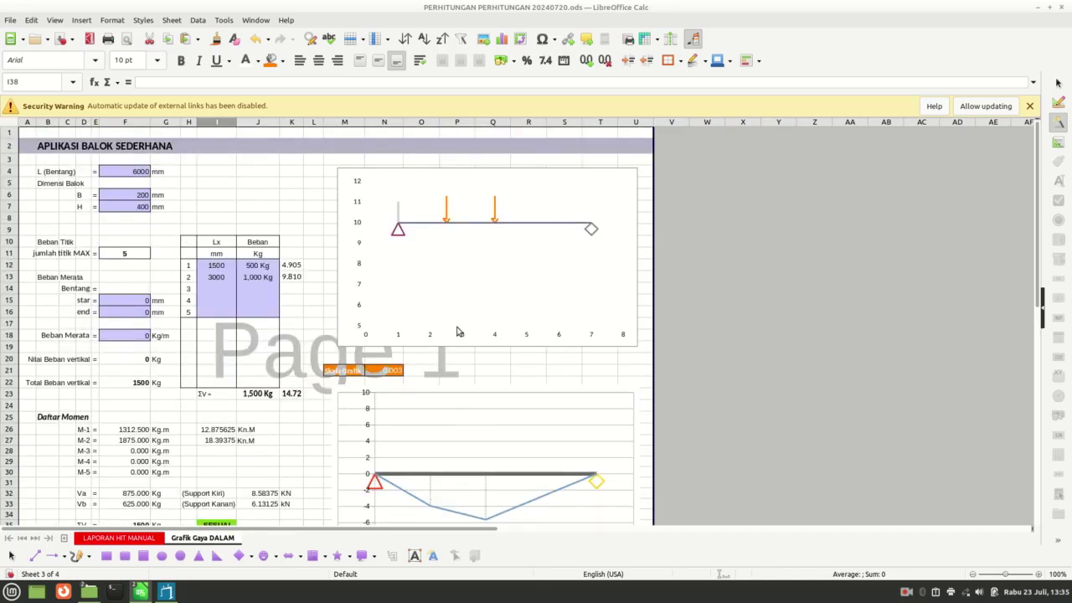
scroll(459, 333, down, 2)
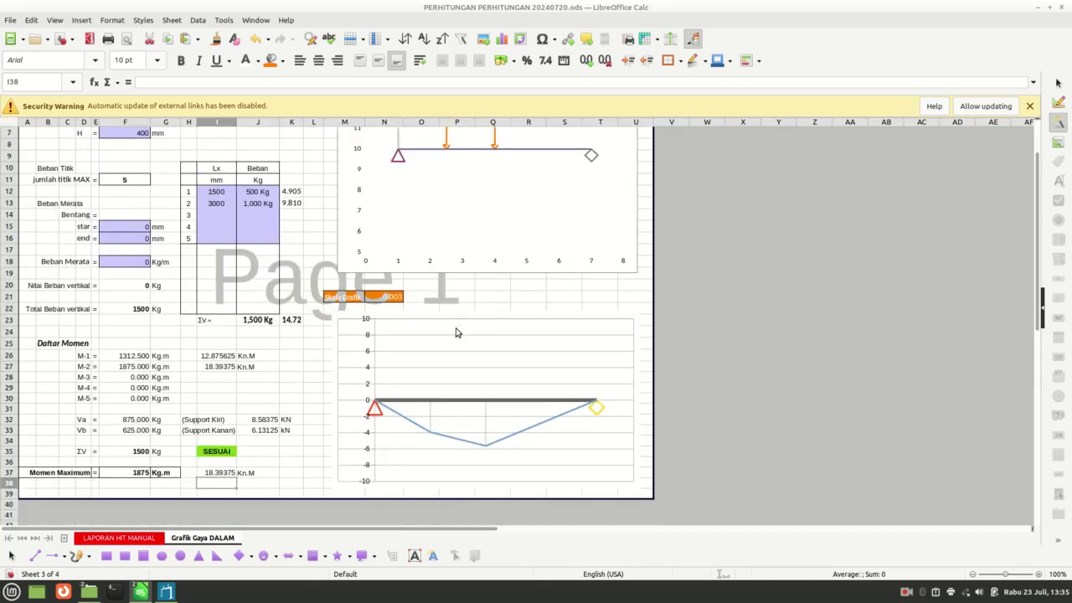
click(270, 422)
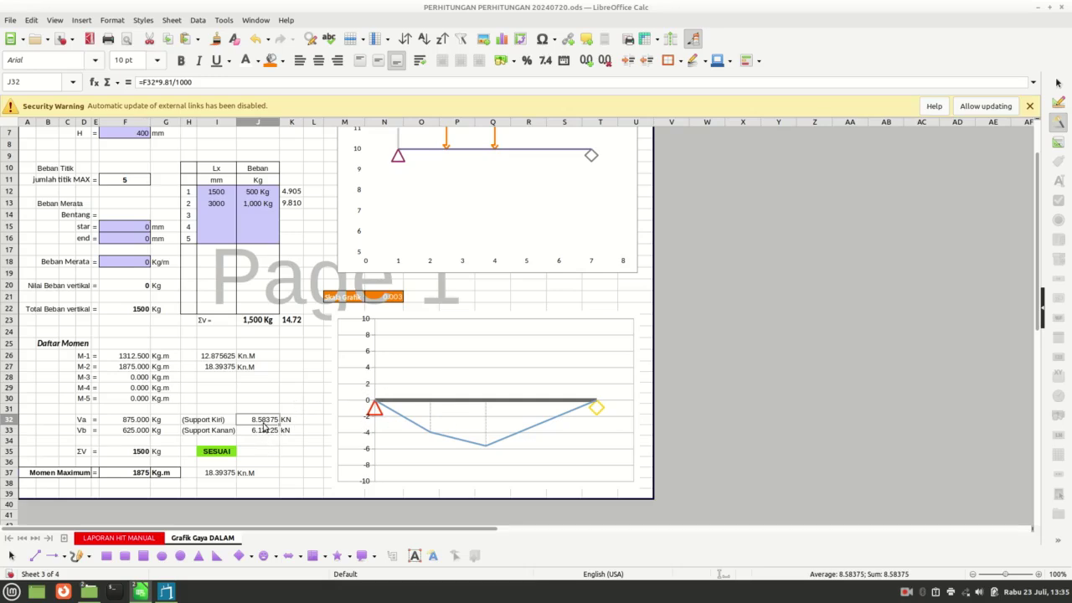
click(127, 541)
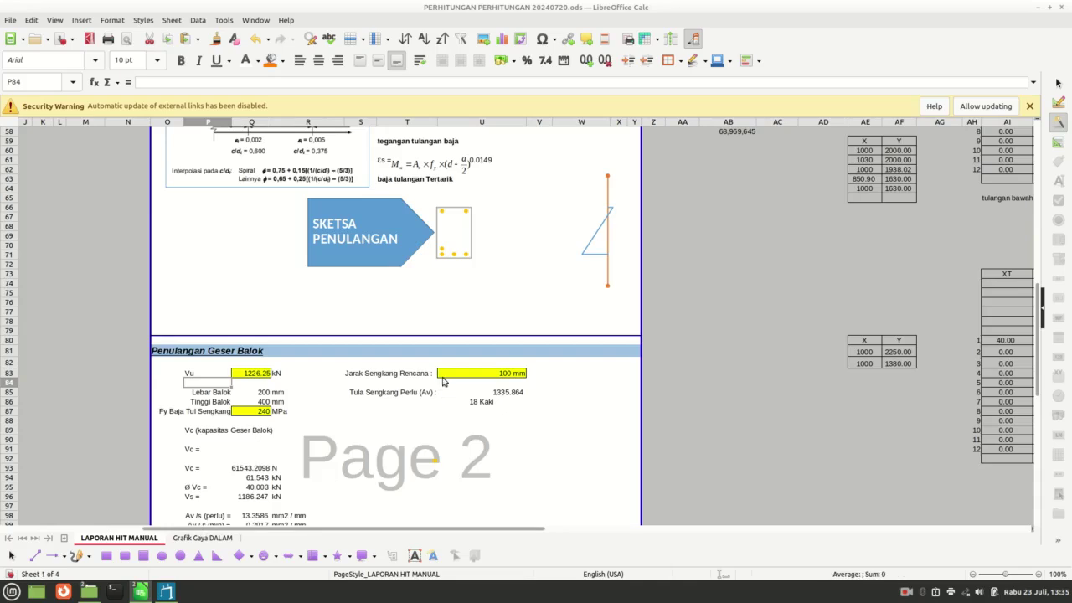
click(253, 377)
text(8)
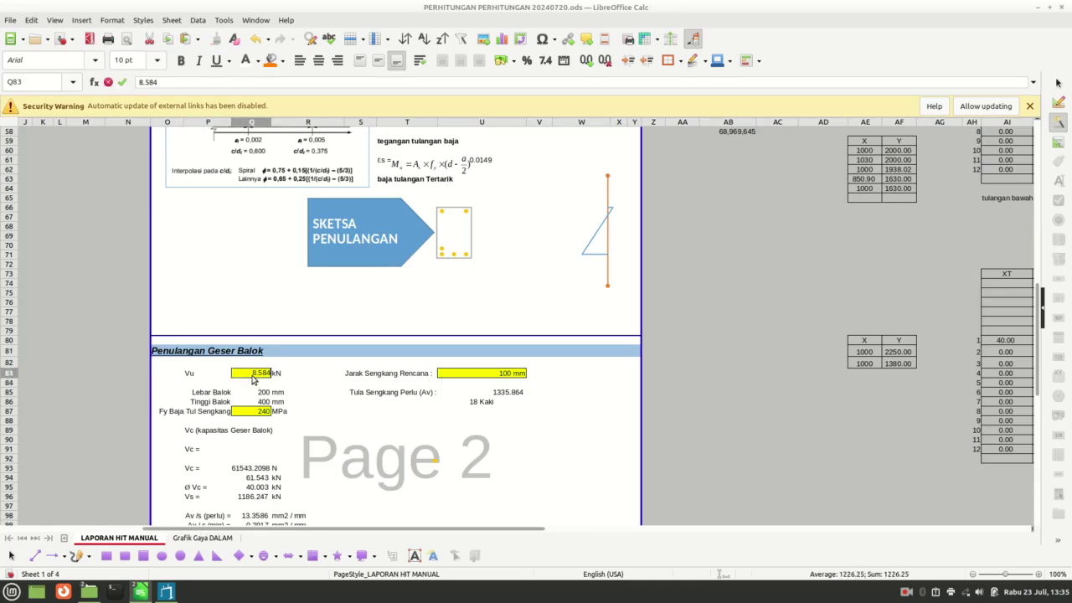
text(.584)
key(Return)
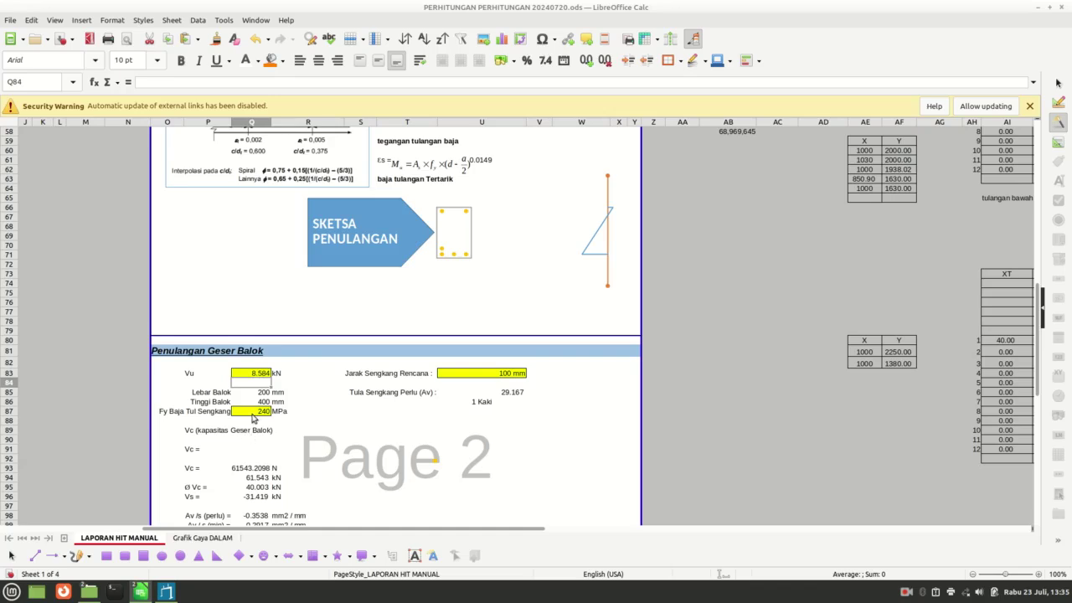
Step: Set the stirrup bar diameter (Diam Tul) in Q101 to 8 mm
click(253, 413)
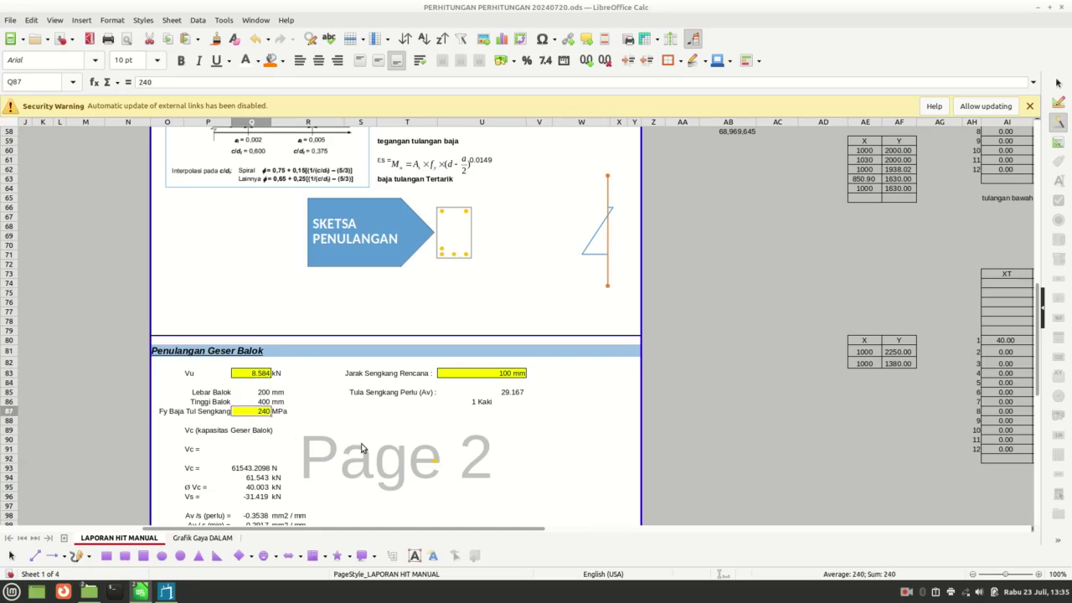
scroll(362, 448, down, 2)
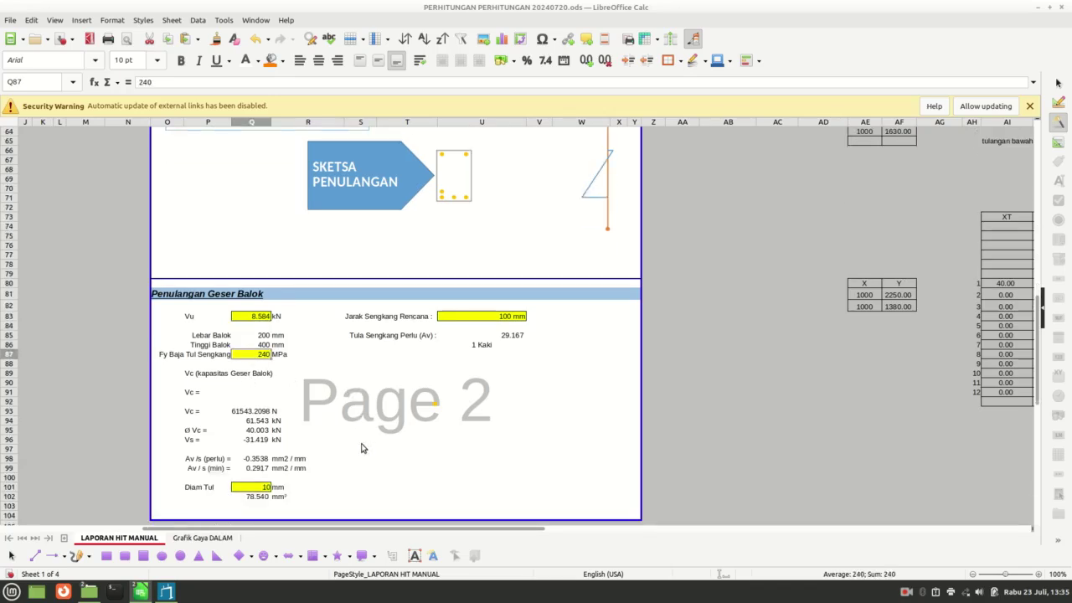
click(257, 490)
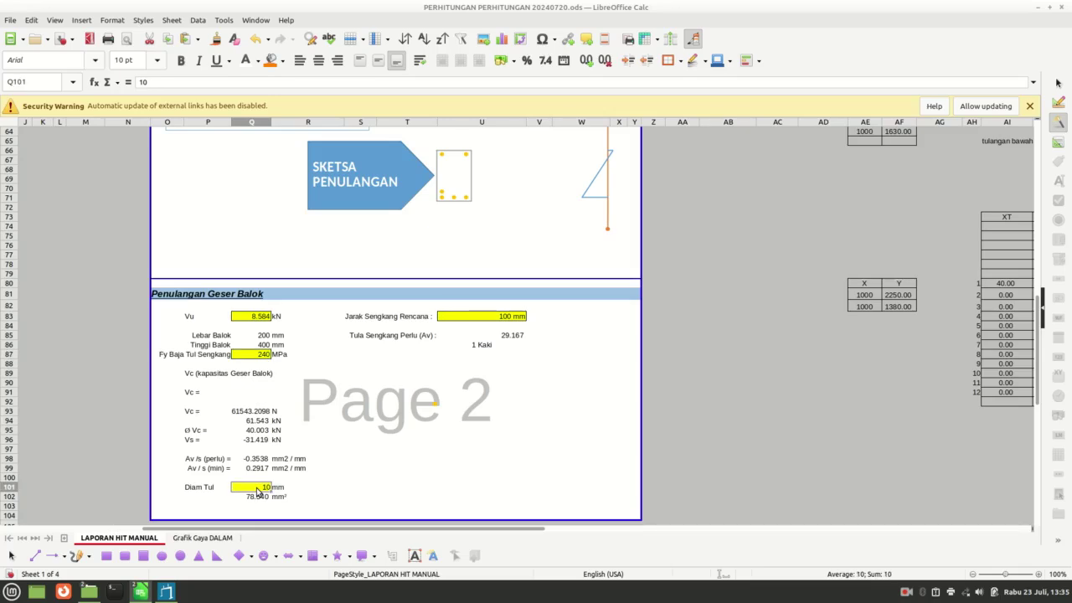
text(8)
key(Return)
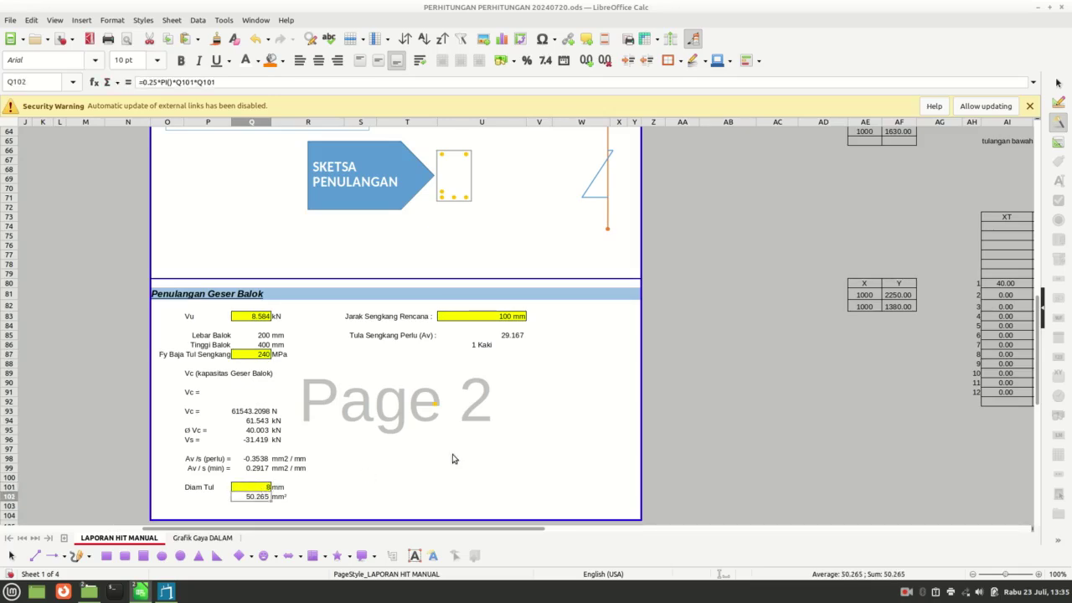
Step: Set the planned stirrup spacing (Jarak Sengkang Rencana) in U83 to 200 mm
click(508, 366)
click(506, 315)
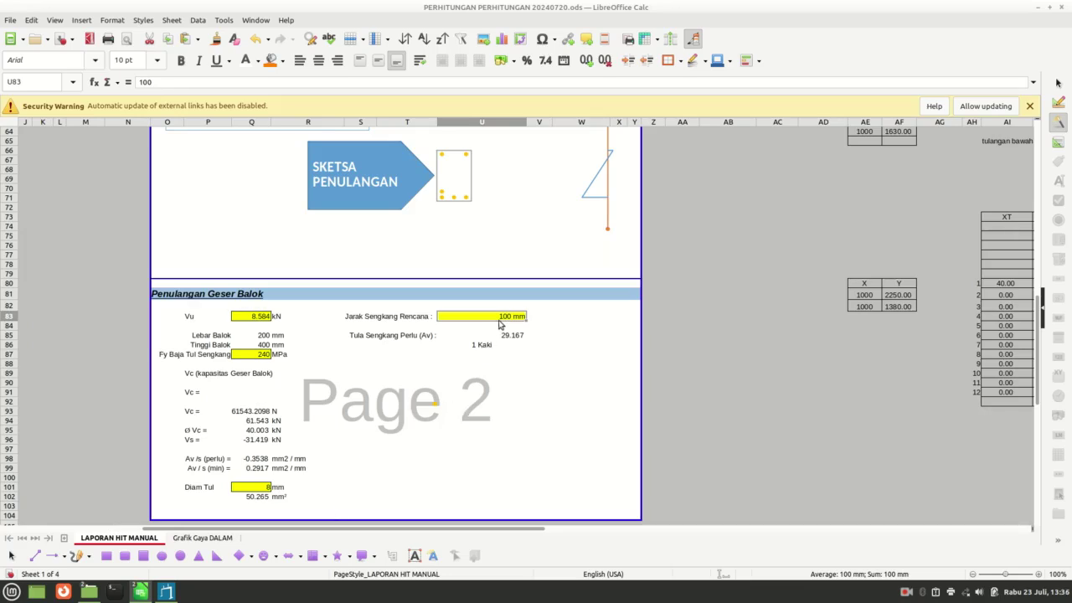
text(200)
key(Return)
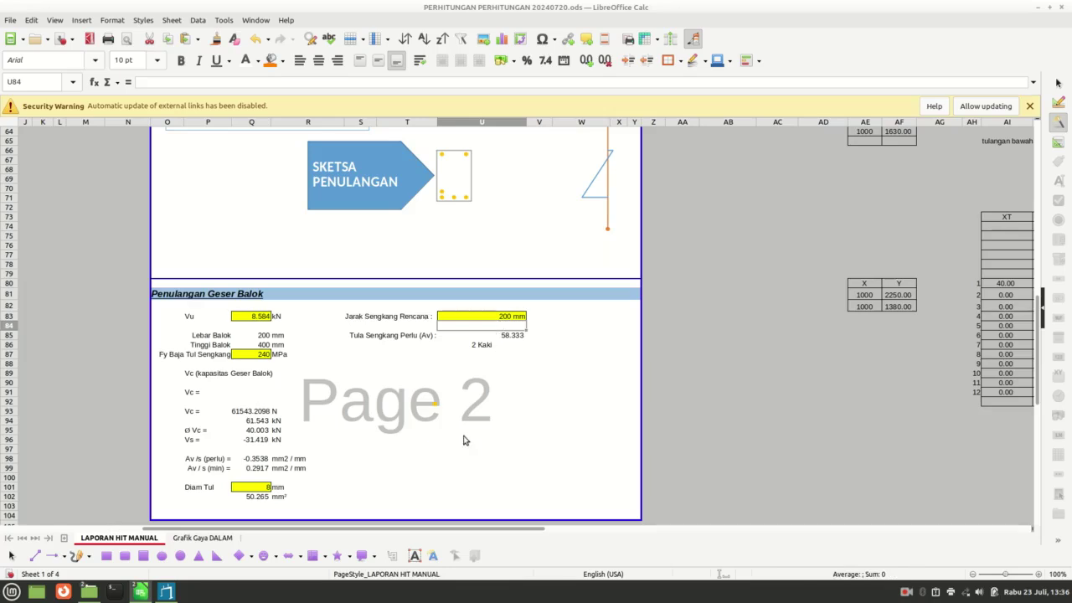
Step: Review the flexural and shear reinforcement results on the report sheet, and the beam and load data on the Grafik Gaya DALAM sheet
scroll(462, 439, up, 4)
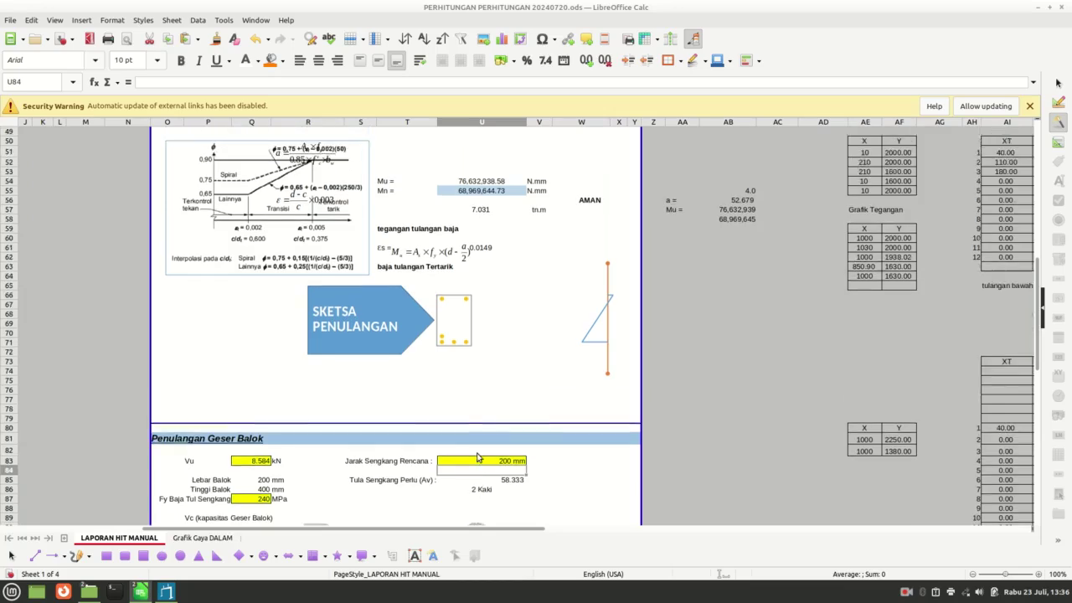
scroll(478, 455, up, 2)
scroll(484, 479, up, 10)
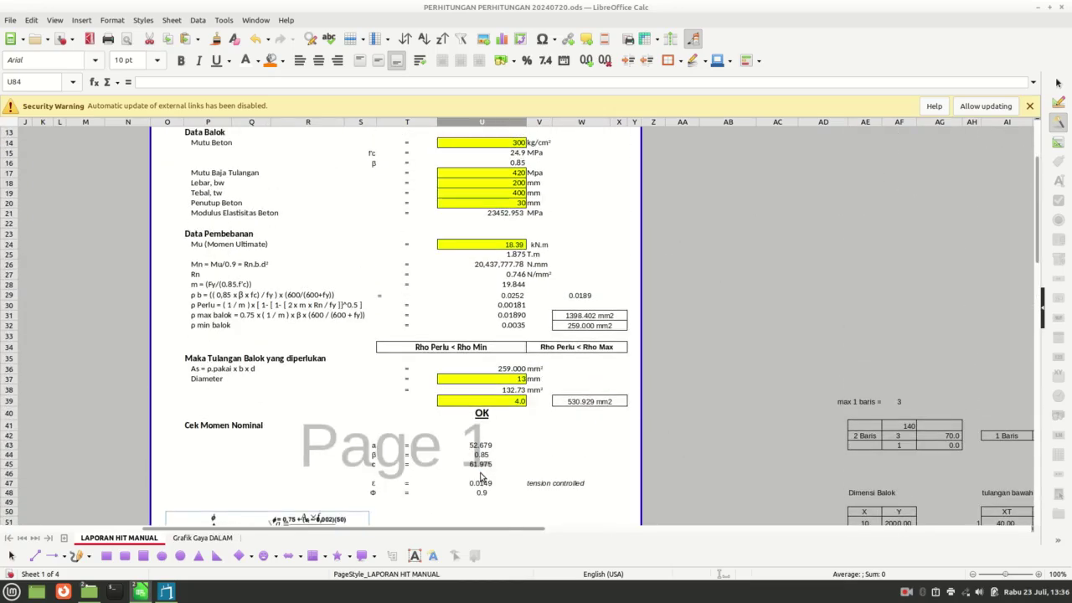
scroll(481, 475, down, 10)
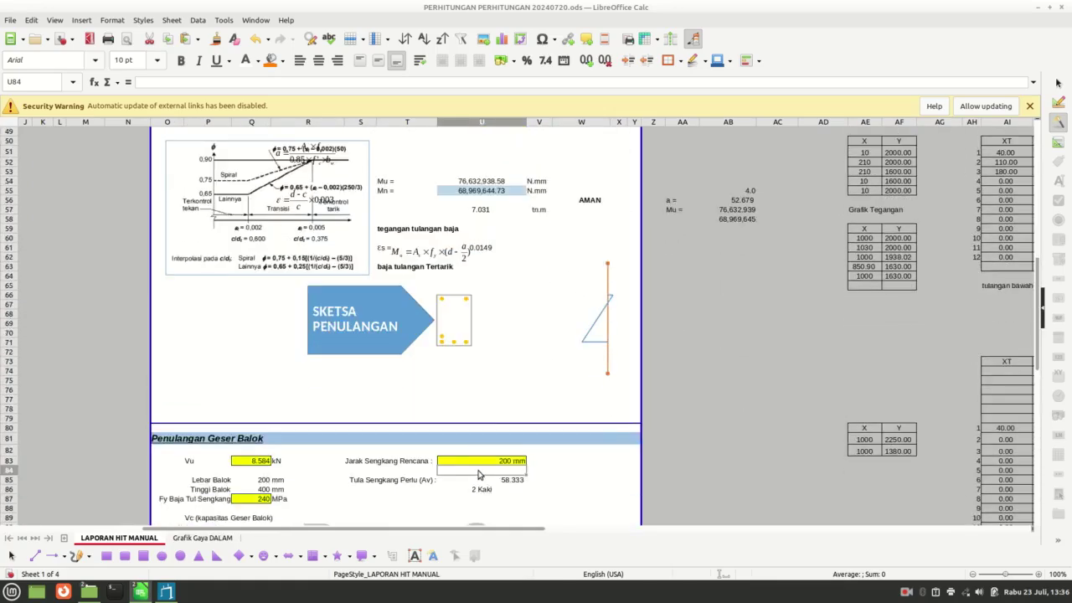
scroll(478, 474, up, 15)
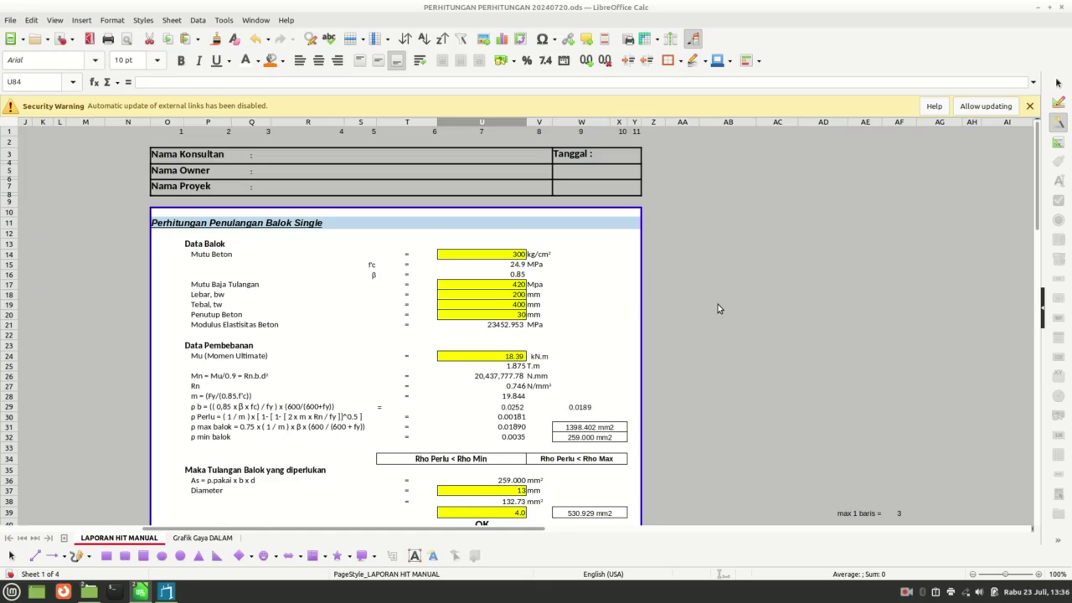
click(203, 538)
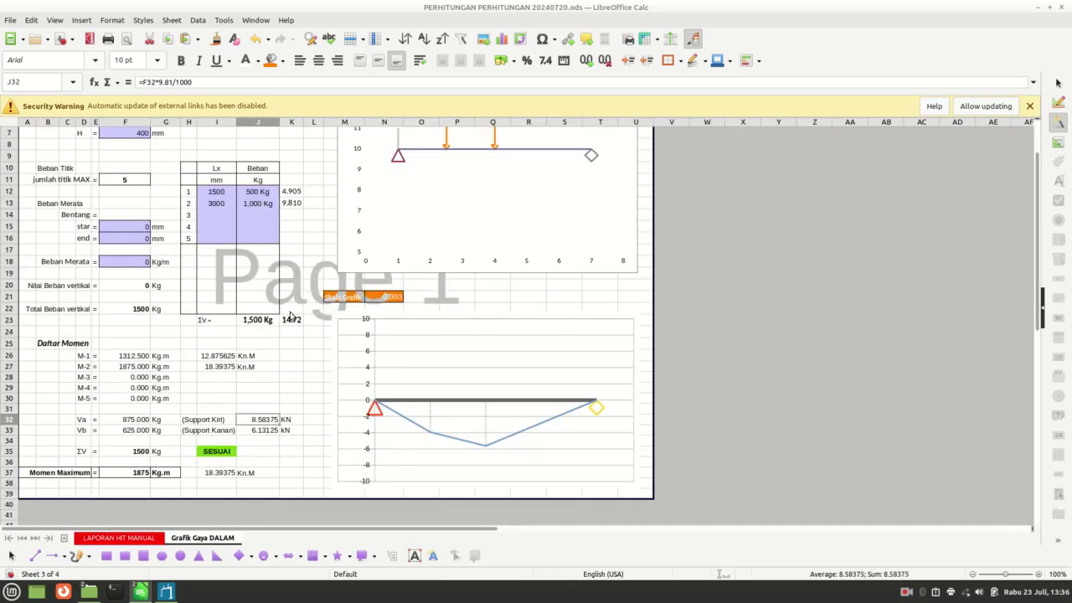
scroll(291, 314, up, 2)
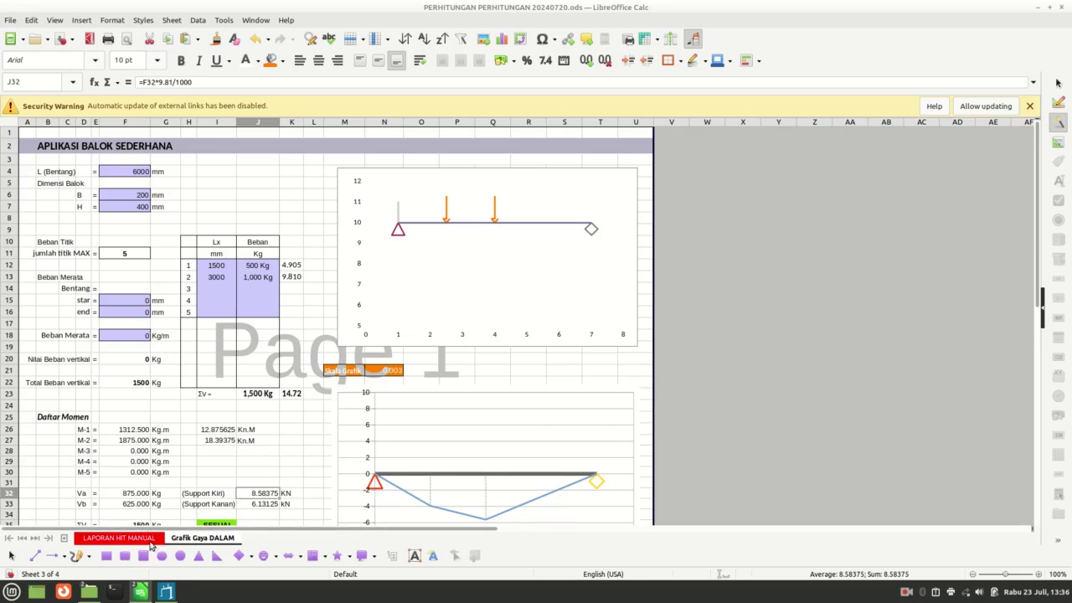
Step: Calculate the beam's self-weight per metre in X10 with =(F6*F7)*0.000001*2400 on the Grafik Gaya DALAM sheet
click(748, 241)
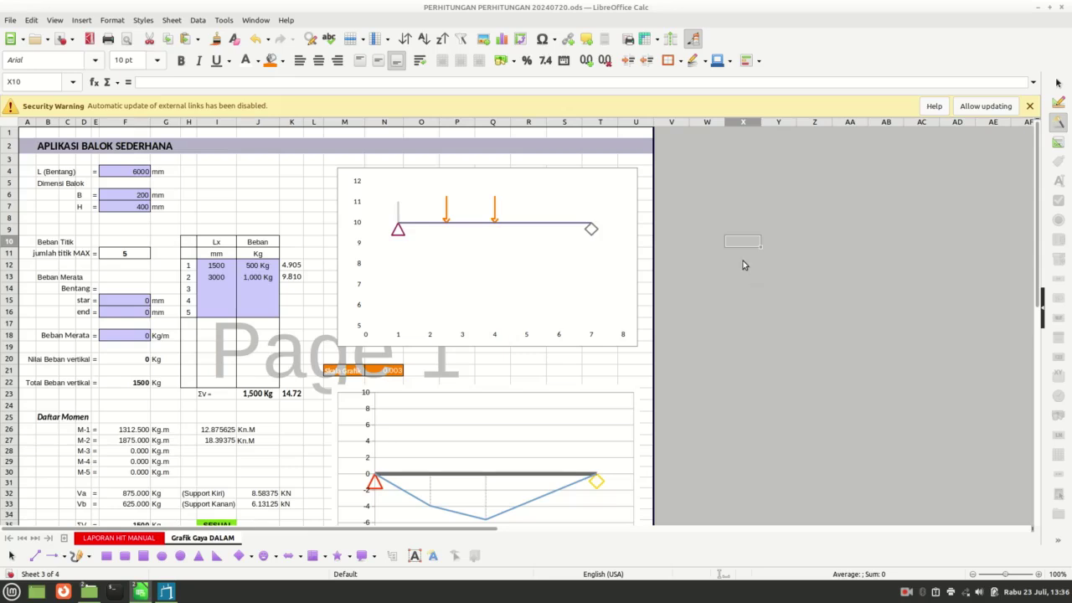
text(=)
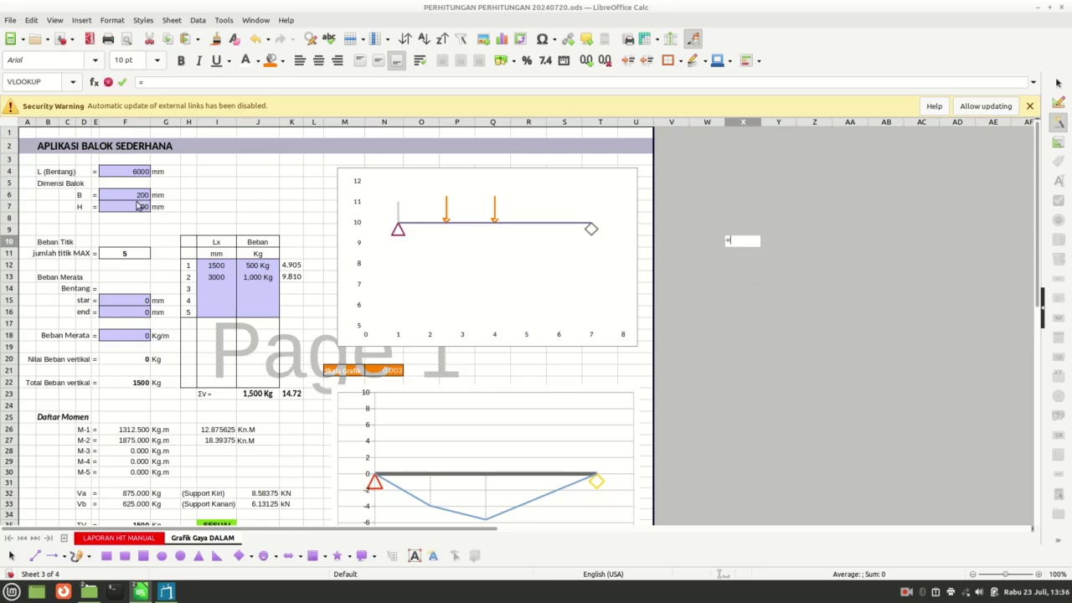
text(()
click(136, 197)
text(*)
click(138, 208)
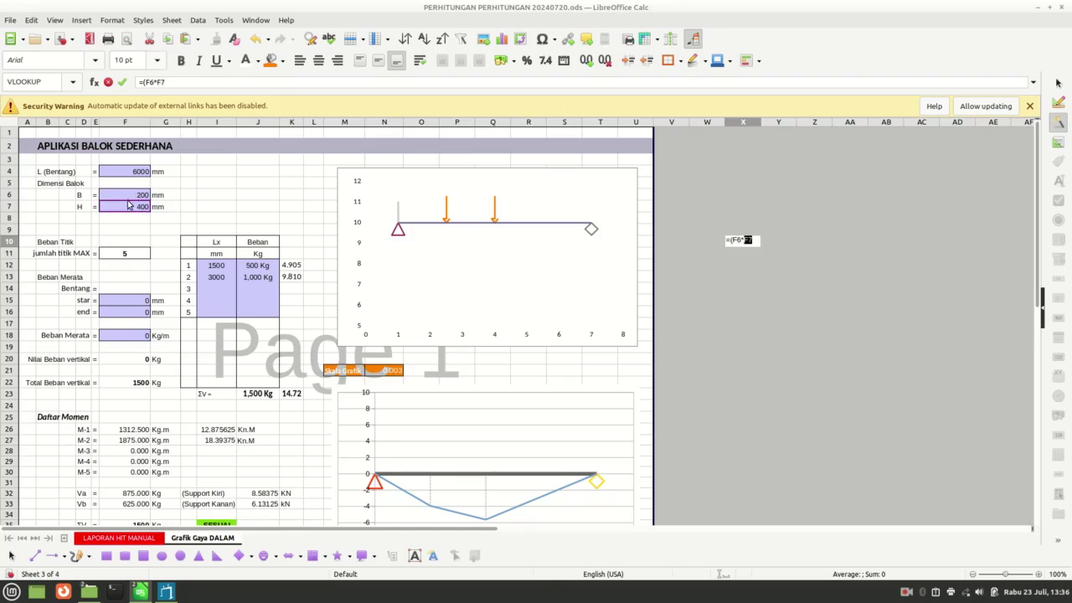
text()*0.000001)
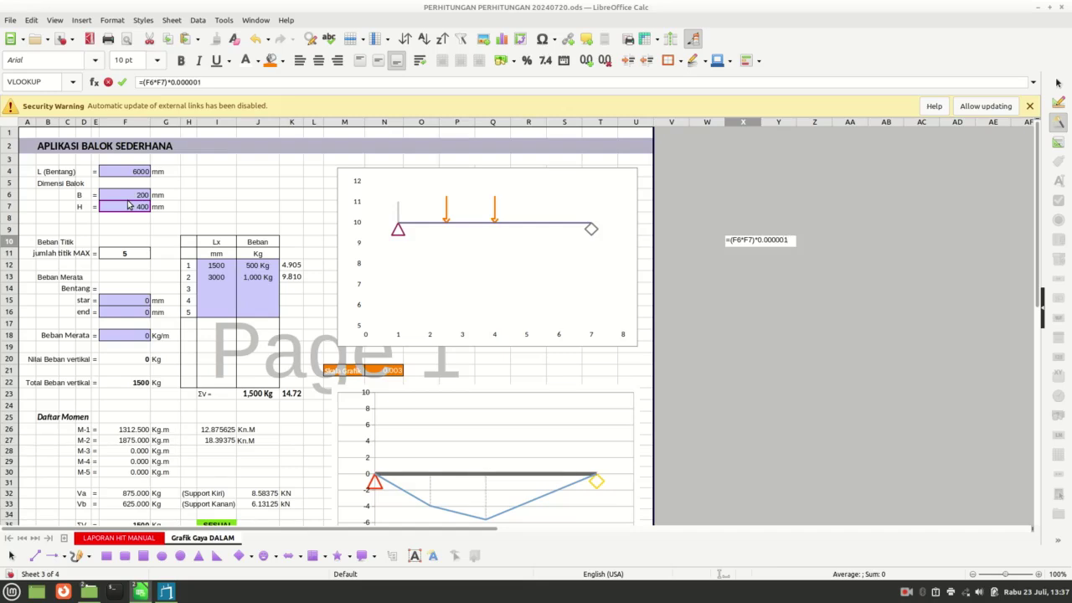
text(*24)
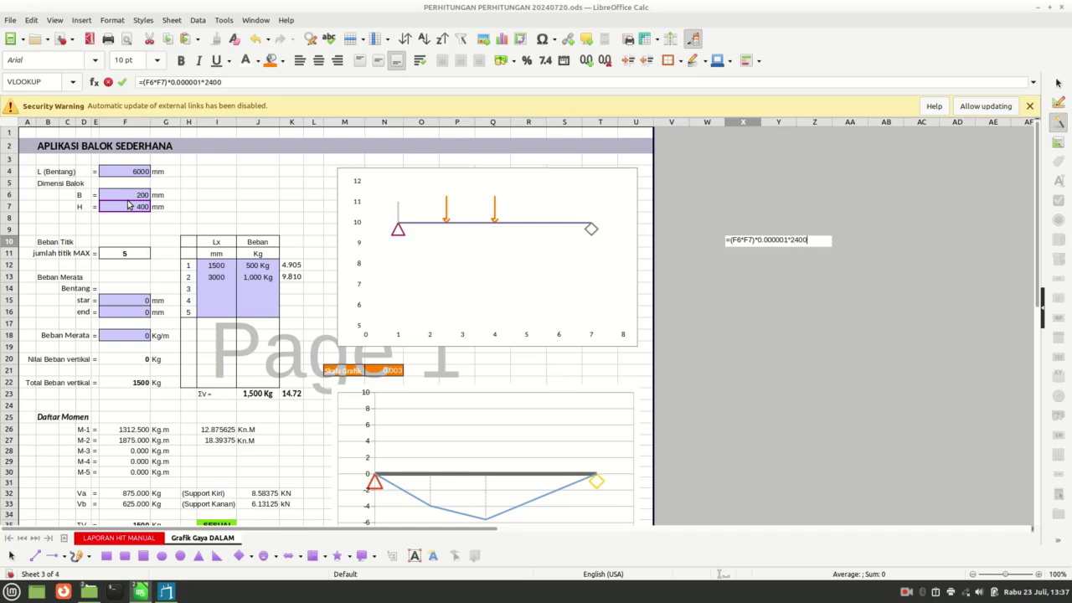
text(00)
key(Return)
Step: Label the self-weight value with the unit kg/m in Y10
key(Right)
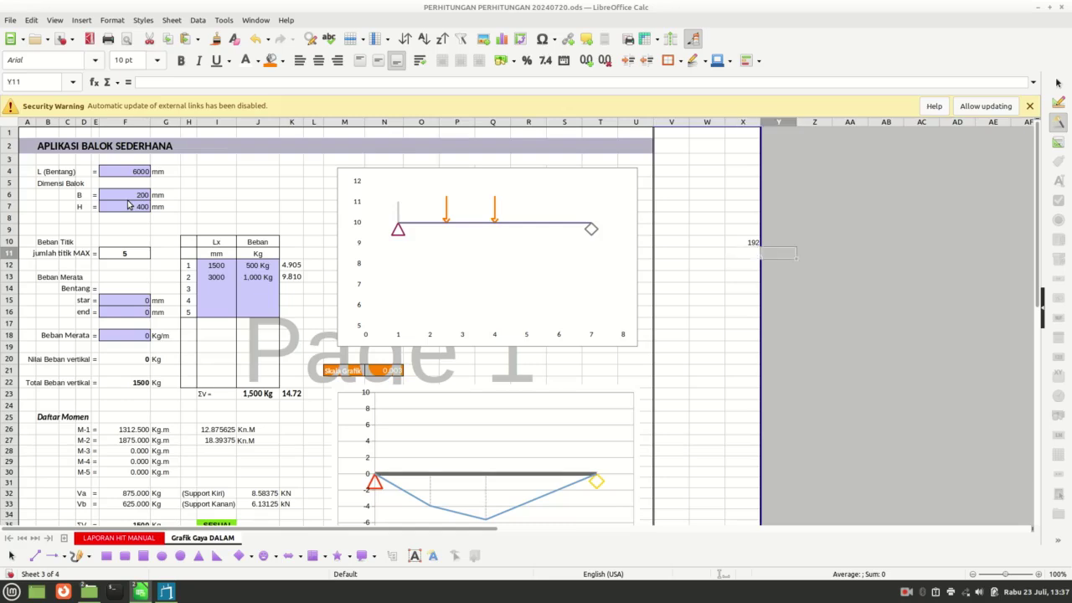
key(Up)
text(kg/)
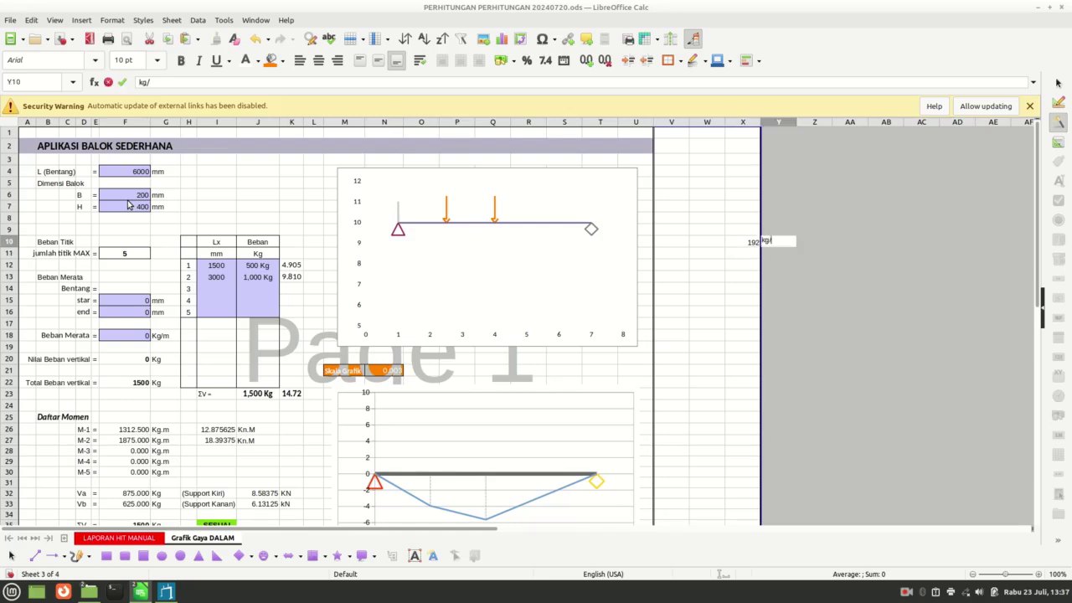
text(m)
key(Return)
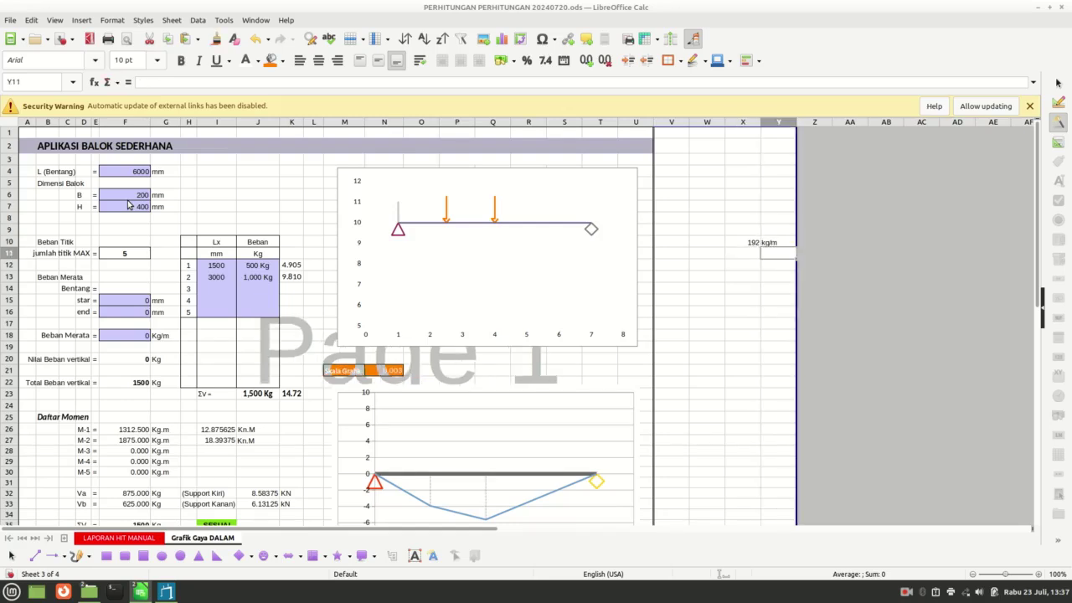
key(Left)
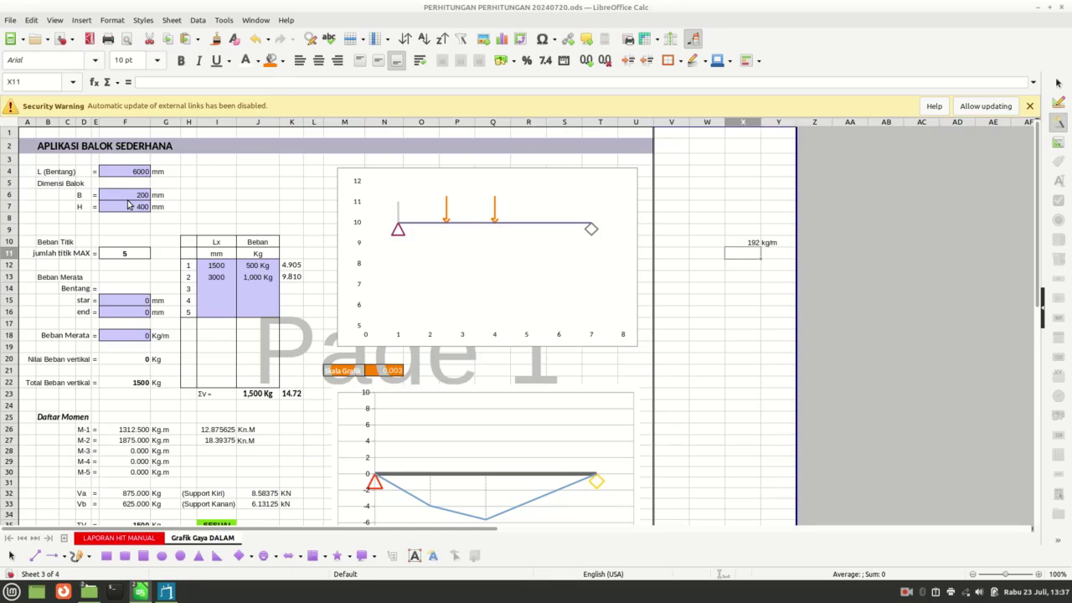
key(Up)
key(Down)
Step: Set the end of the distributed load (Beban Merata) span in F16 to 6000 mm
click(141, 339)
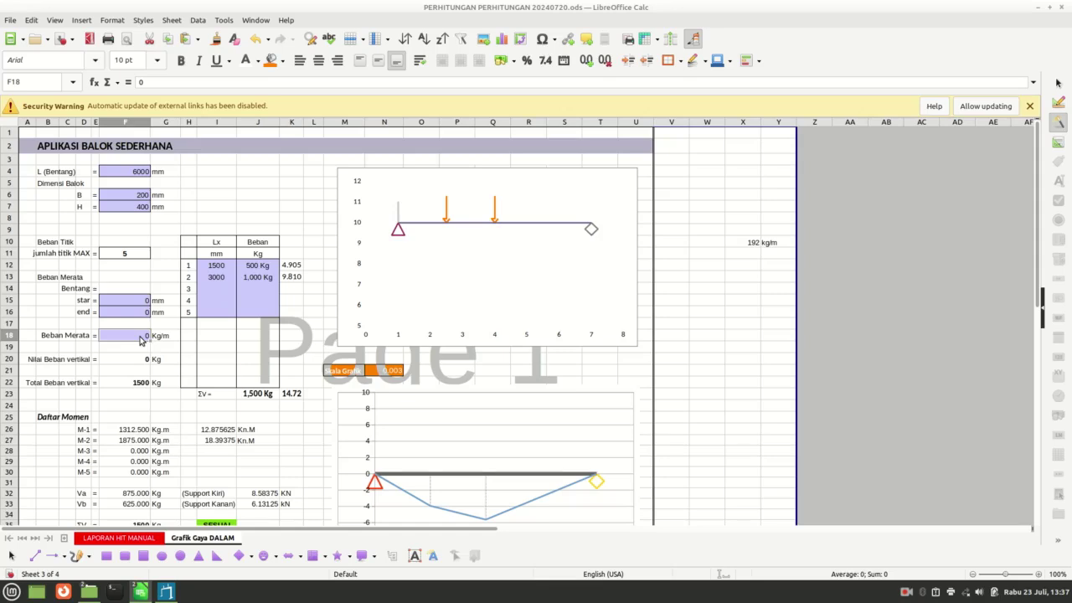
click(138, 301)
click(136, 315)
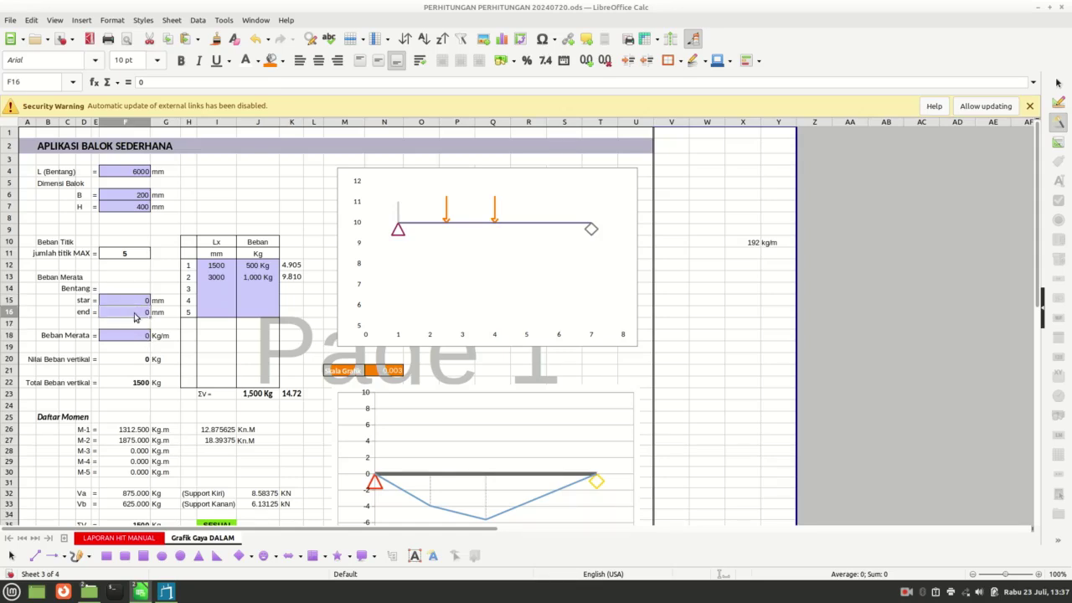
text(6000)
key(Return)
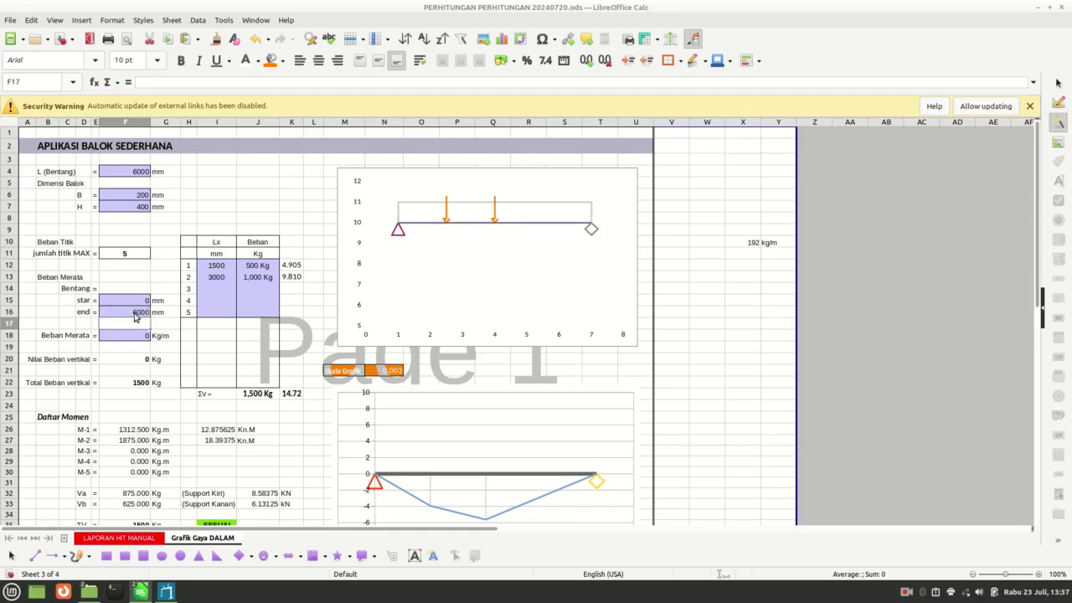
Step: Set the distributed load (Beban Merata) in F18 to 192 kg/m
click(130, 338)
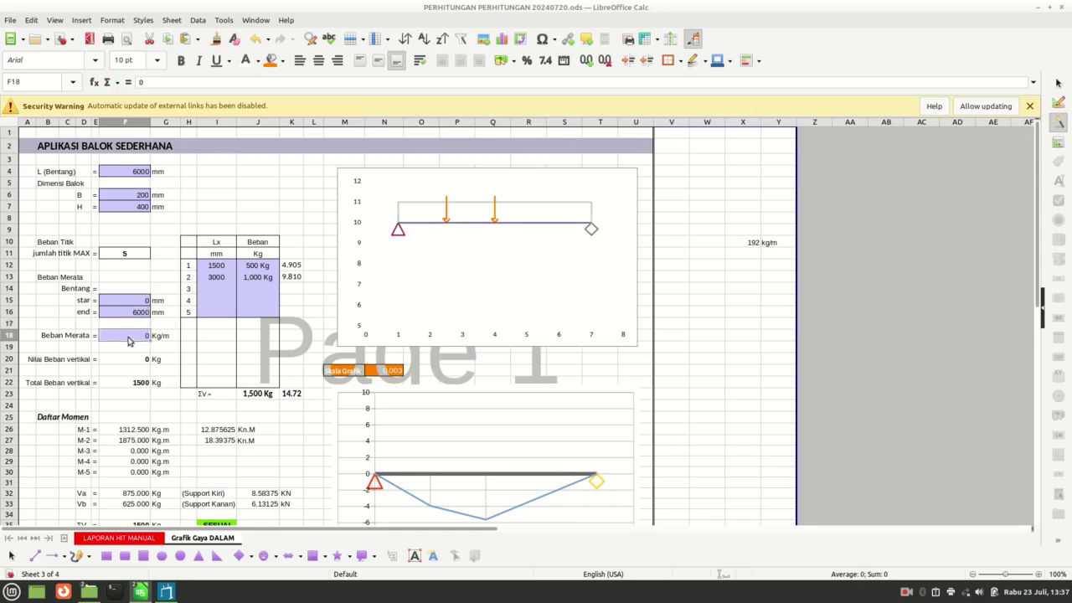
text(192)
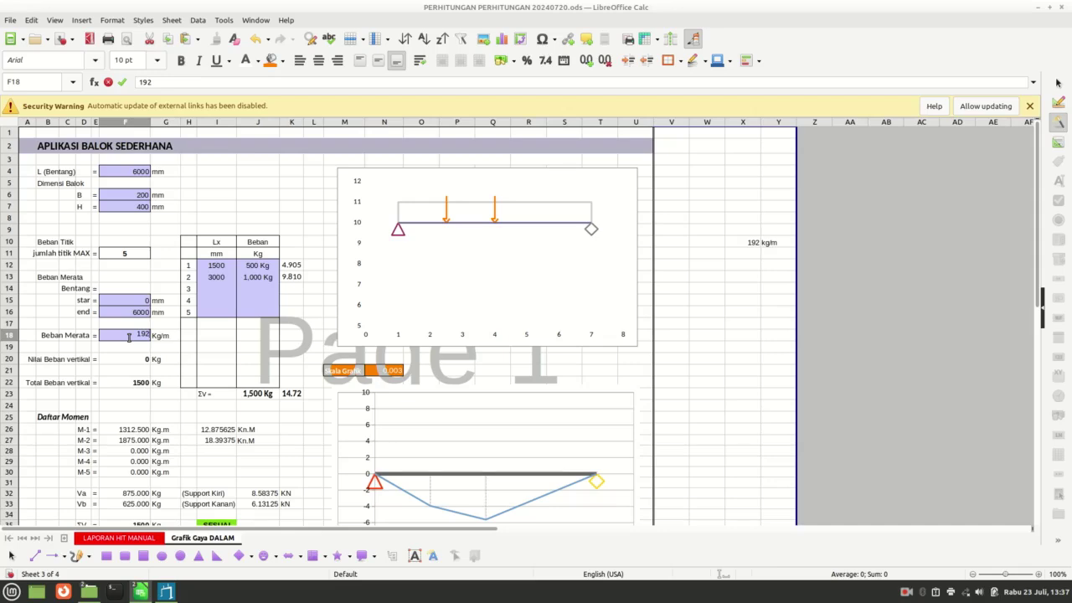
key(Return)
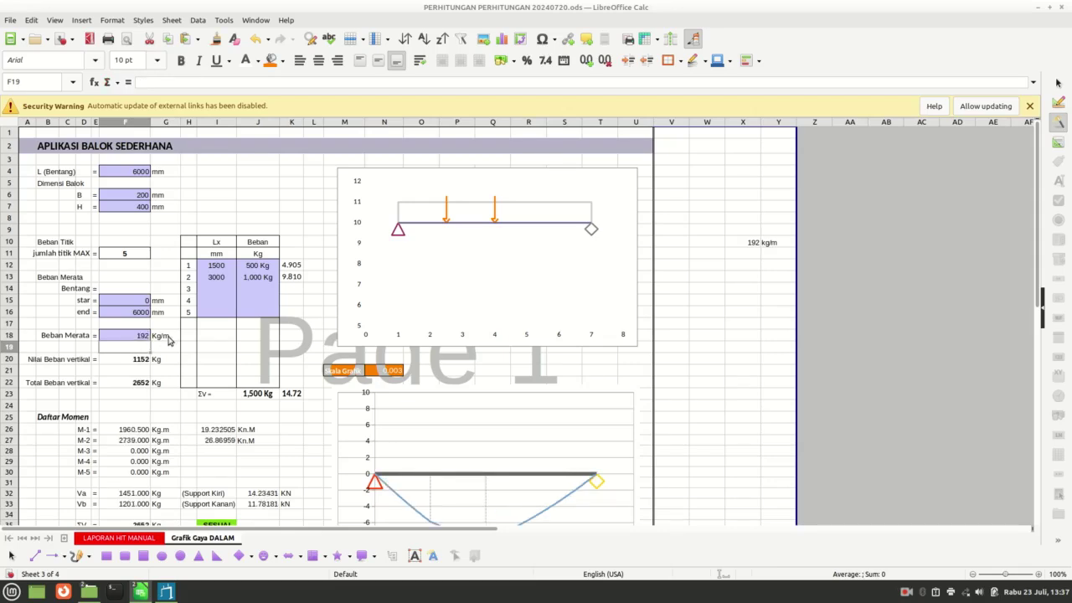
Step: Look up the maximum moment on the Grafik Gaya DALAM sheet and set Mu in U24 of the LAPORAN HIT MANUAL sheet to 26.87 kN.m
scroll(167, 342, down, 4)
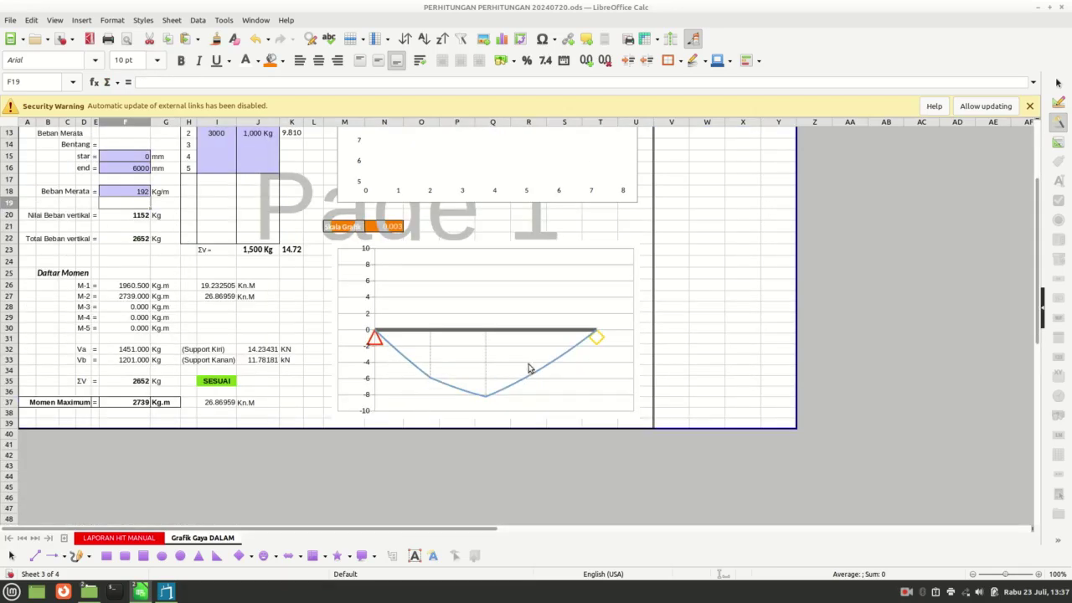
click(140, 403)
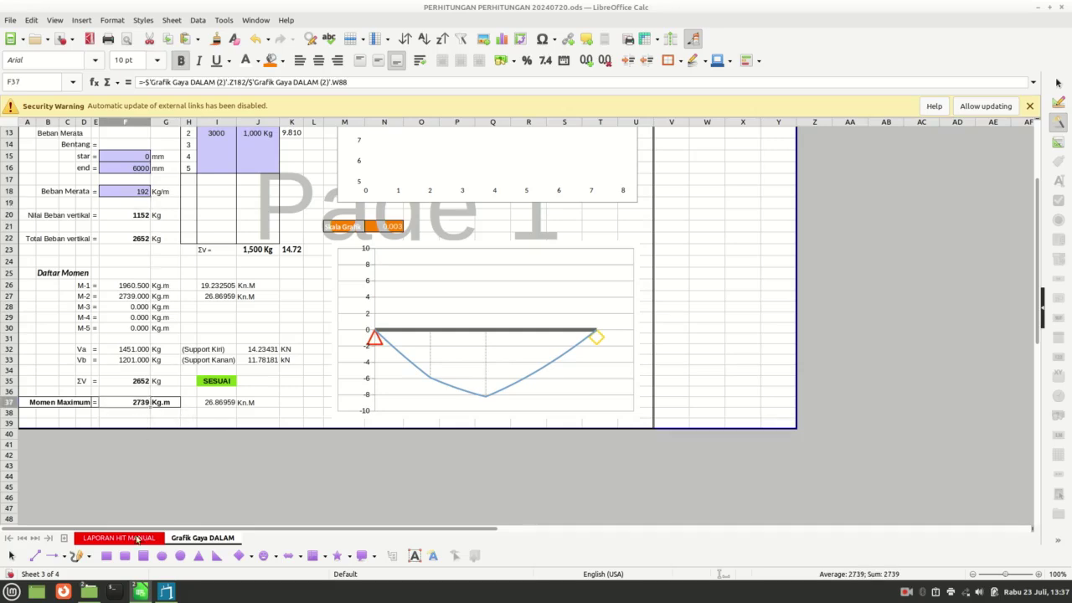
scroll(168, 354, up, 1)
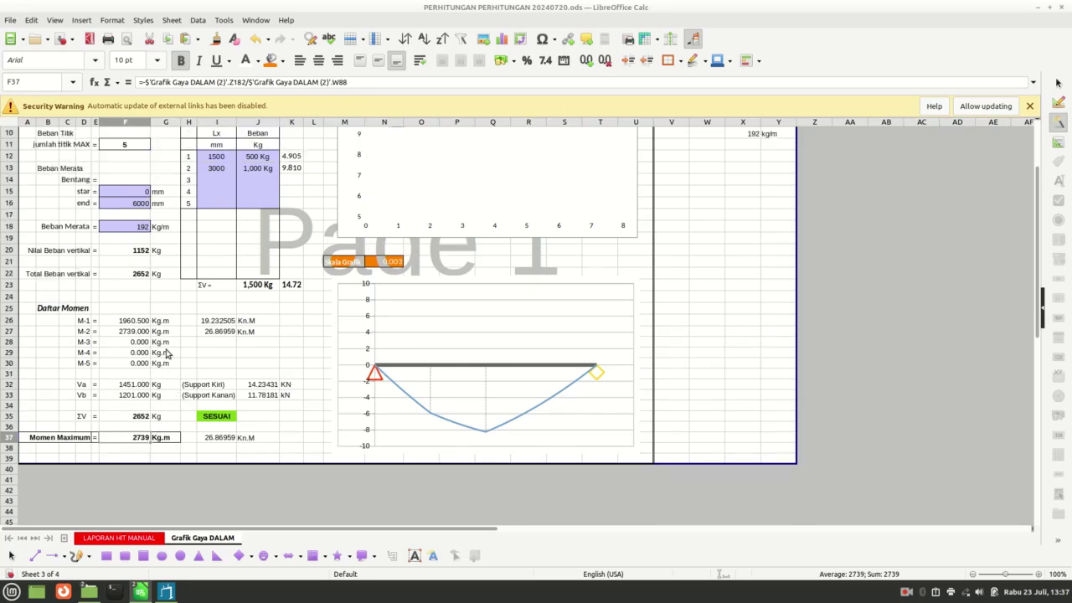
scroll(168, 354, up, 2)
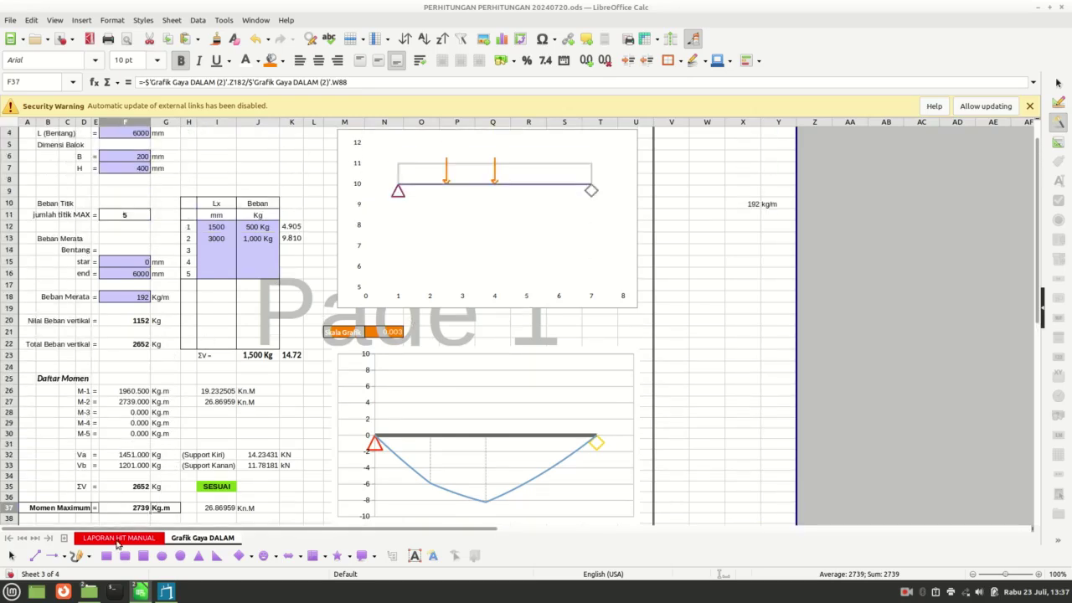
click(118, 541)
scroll(469, 415, down, 1)
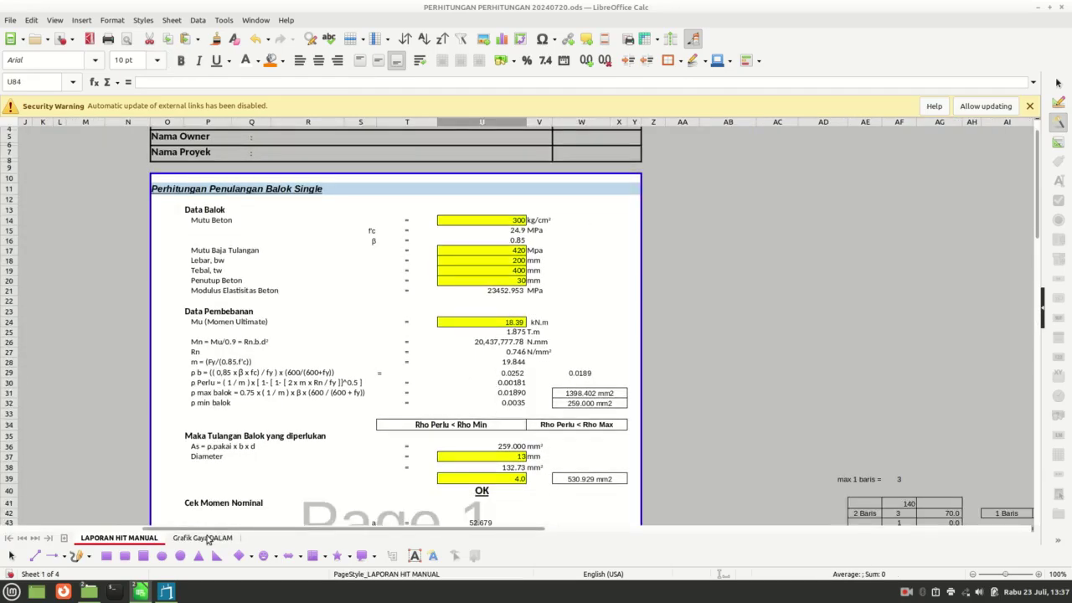
click(207, 540)
scroll(134, 496, down, 2)
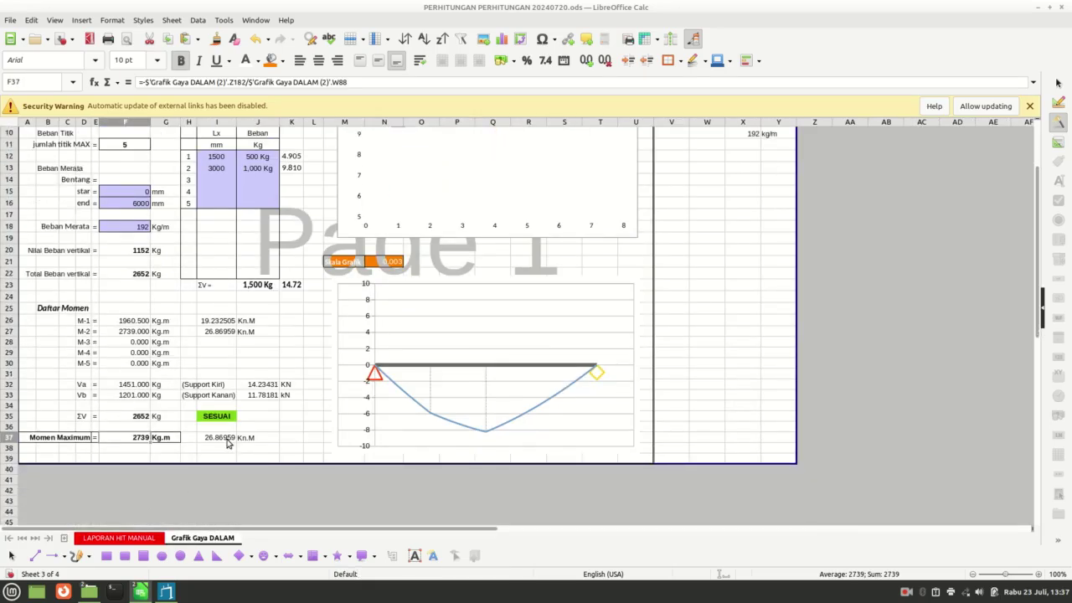
click(118, 538)
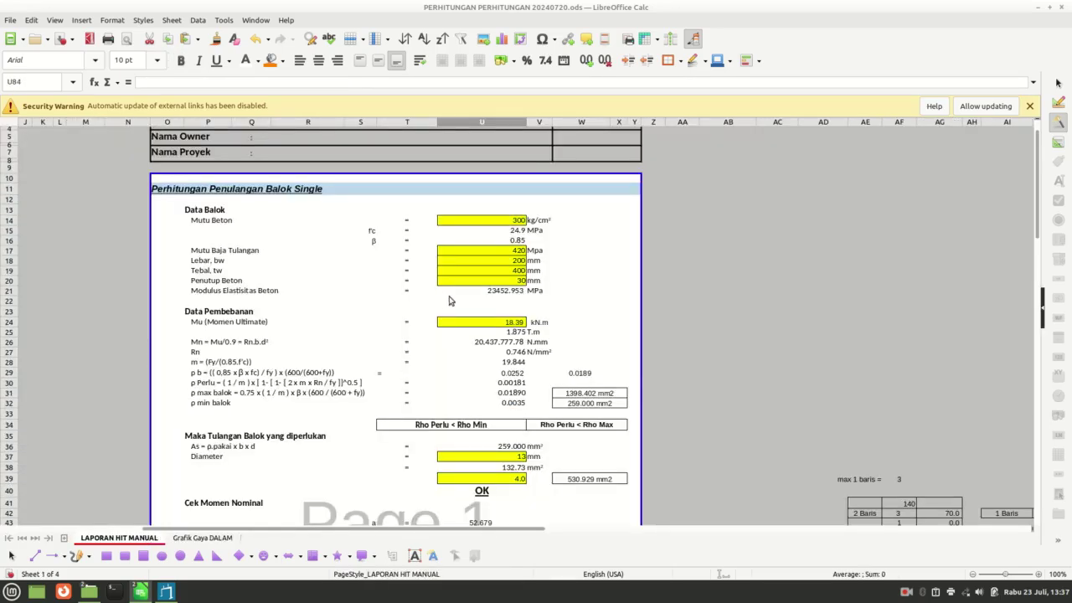
click(503, 326)
text(26)
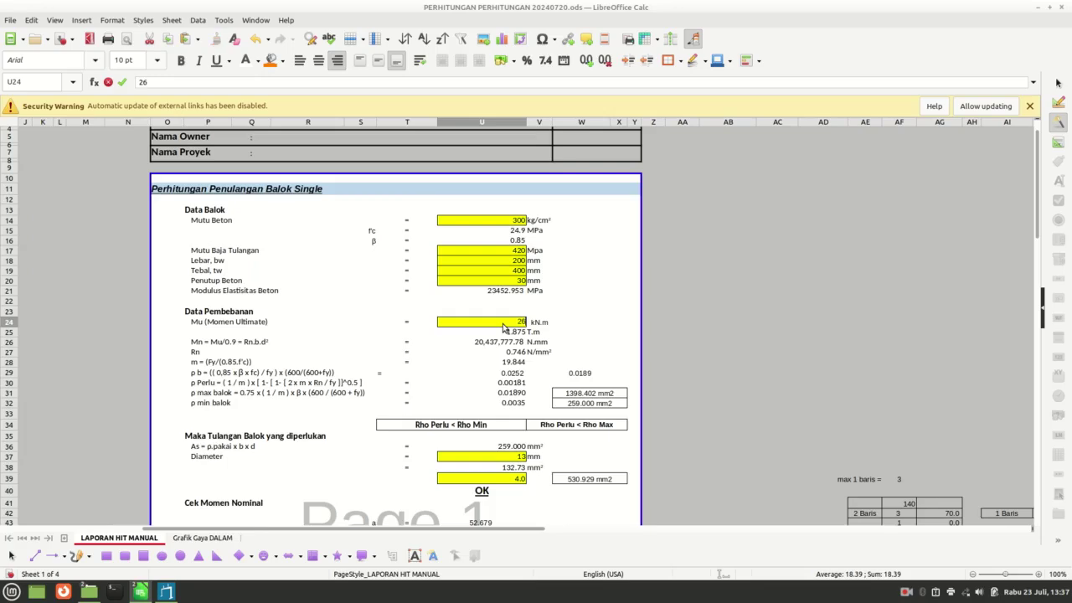
text(.87)
key(Return)
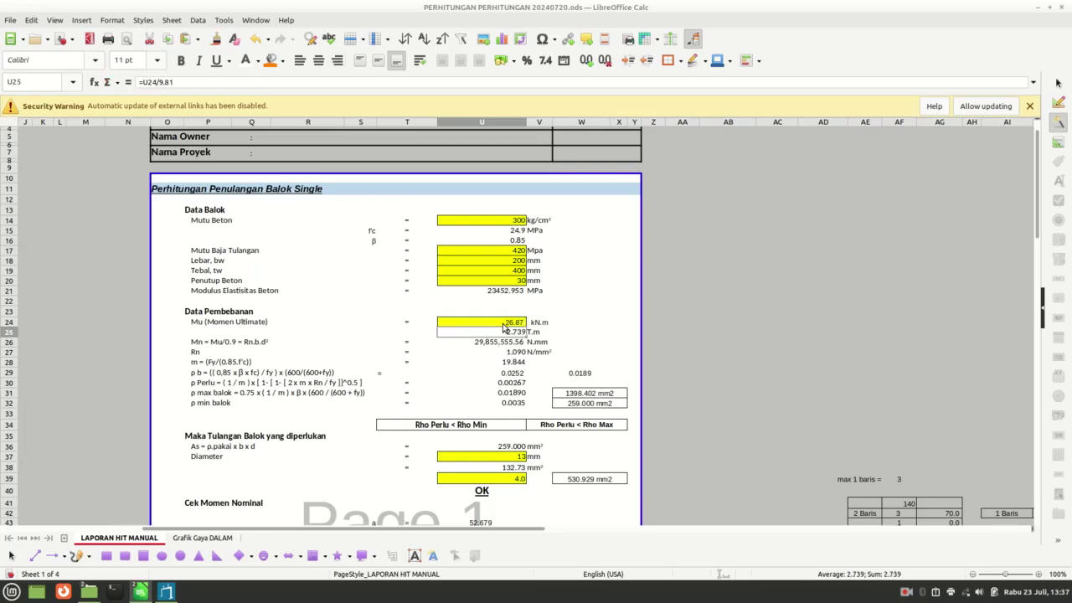
Step: Look up the left support reaction Va in kN and set Vu in Q83 of the report's shear reinforcement section to 14.23 kN
scroll(493, 348, down, 4)
scroll(492, 348, down, 5)
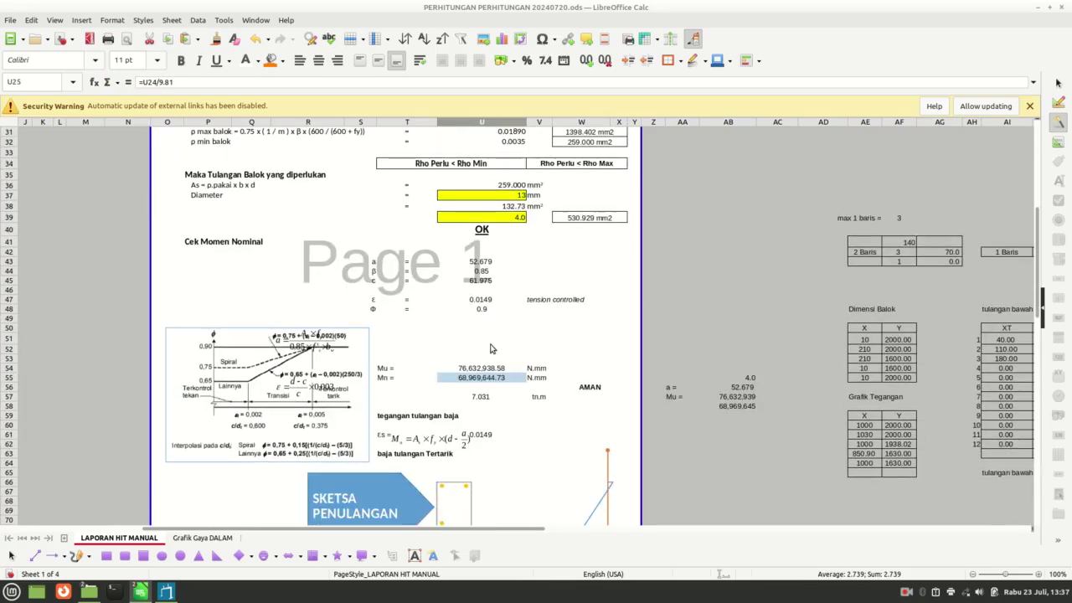
scroll(489, 378, down, 2)
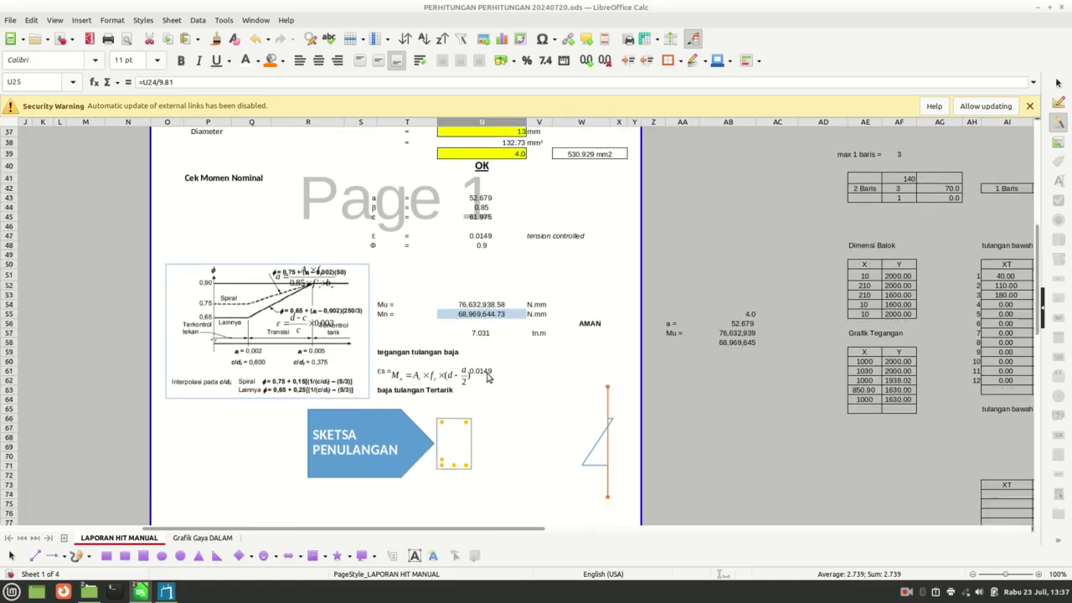
scroll(489, 379, down, 3)
scroll(435, 421, down, 6)
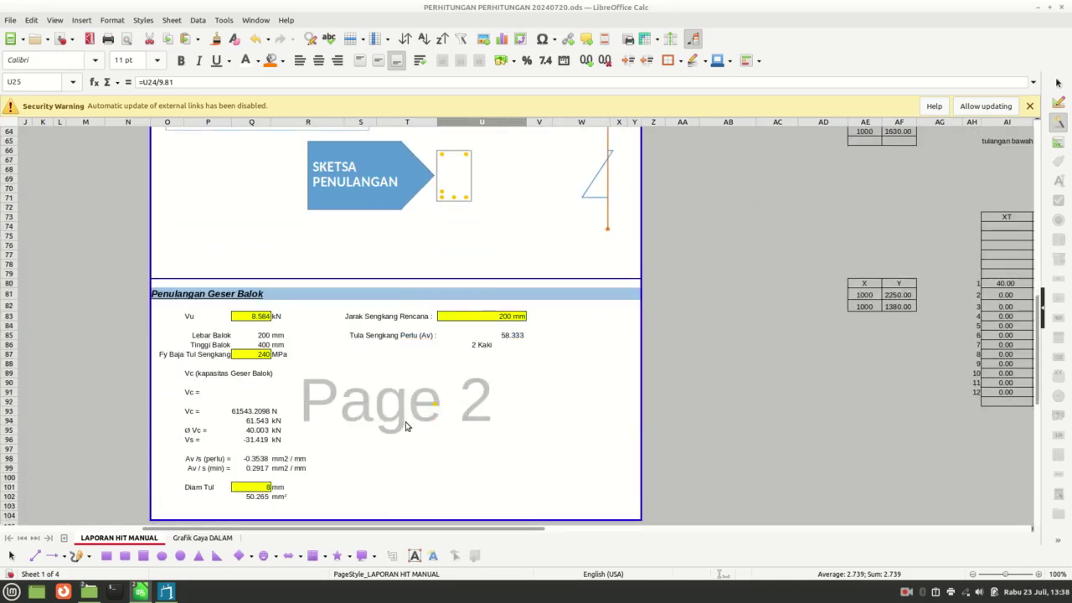
click(193, 541)
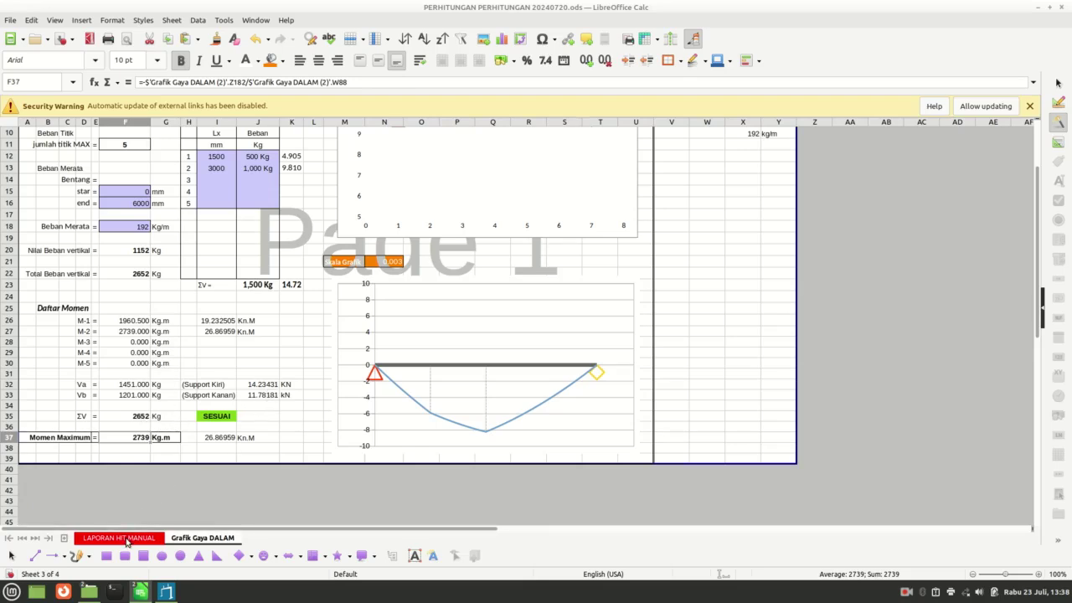
click(125, 540)
click(261, 318)
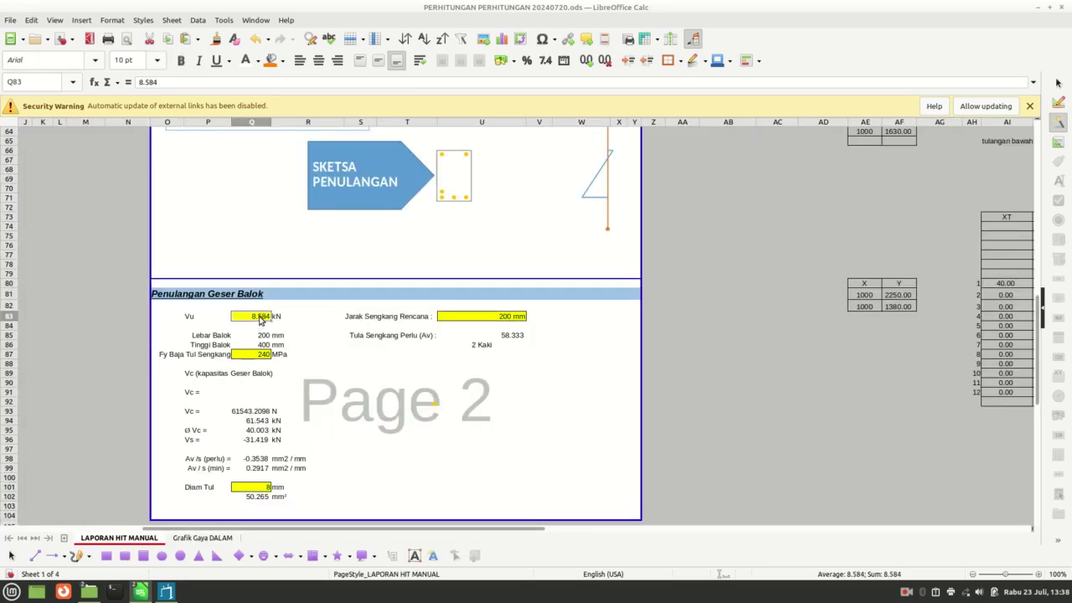
text(14.23)
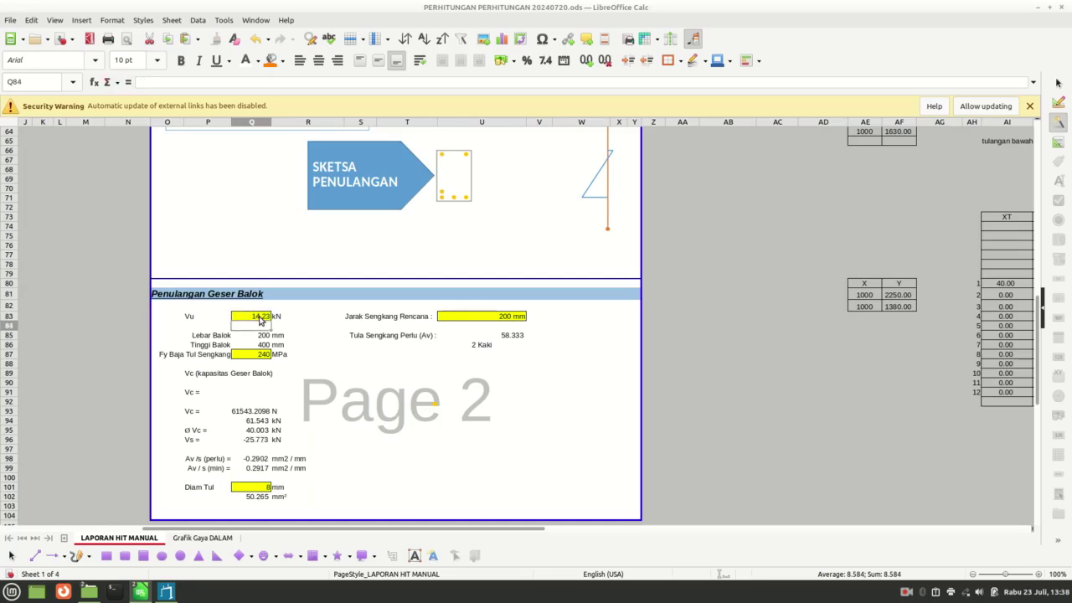
key(Return)
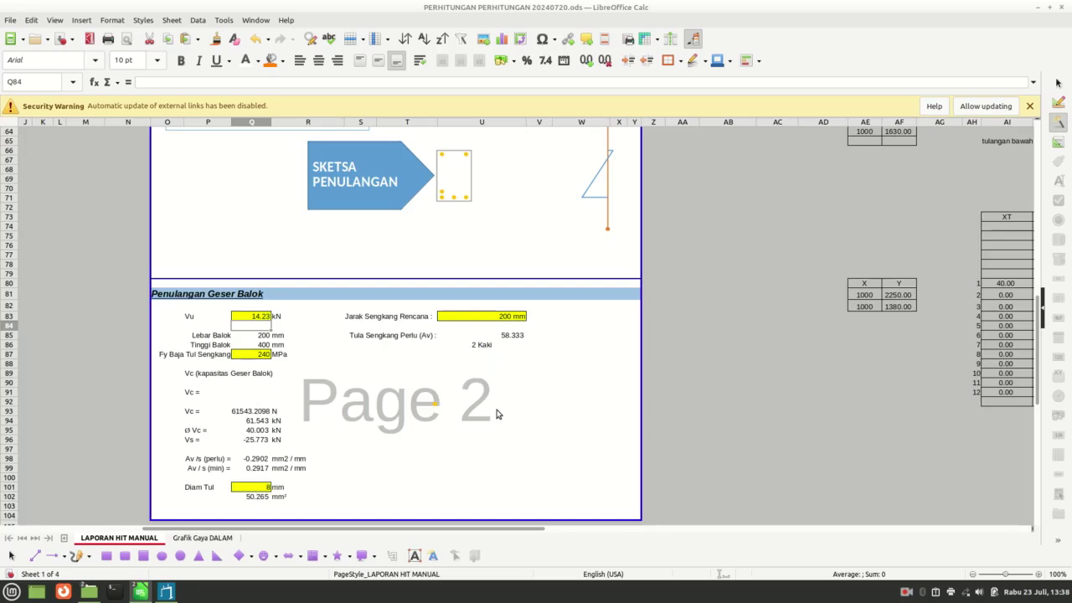
Step: Review the flexural design, nominal moment check and reinforcement sketch on the report sheet, and the load data on the Grafik Gaya DALAM sheet
scroll(498, 444, up, 10)
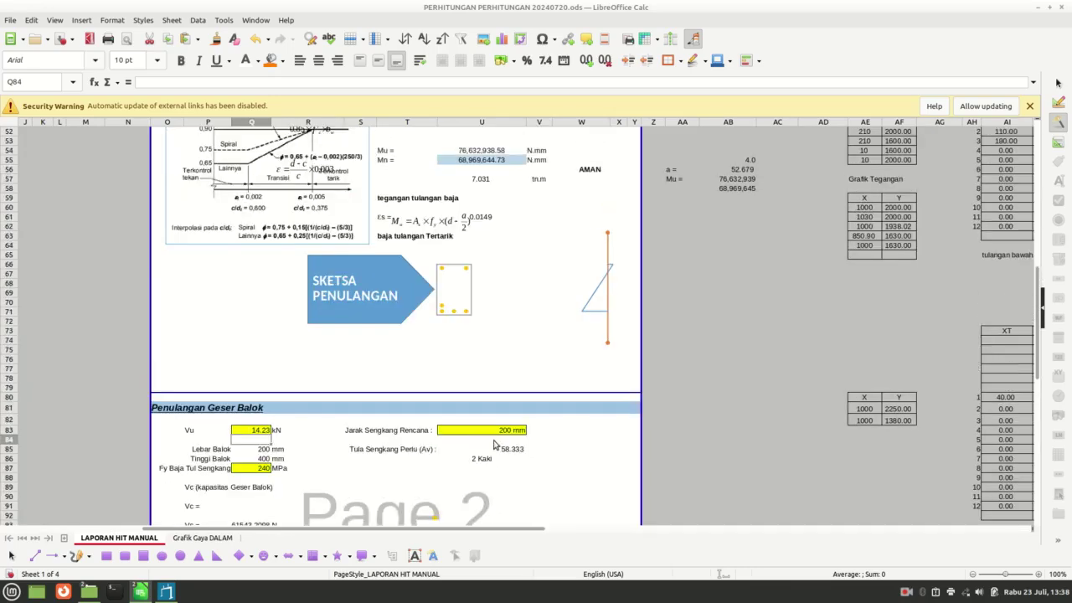
scroll(494, 445, up, 8)
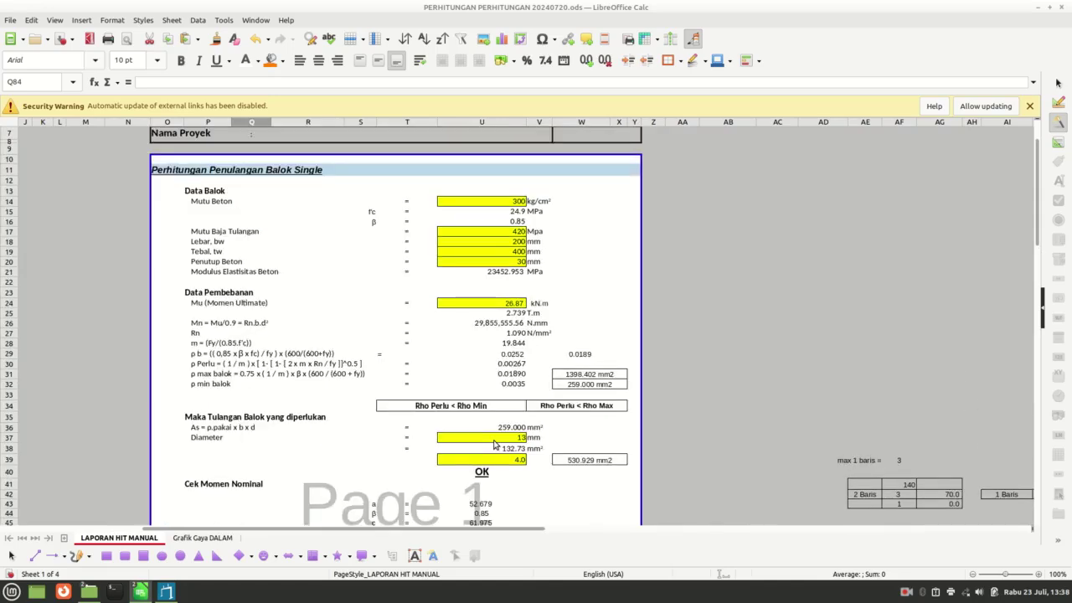
scroll(482, 423, down, 6)
scroll(479, 419, down, 4)
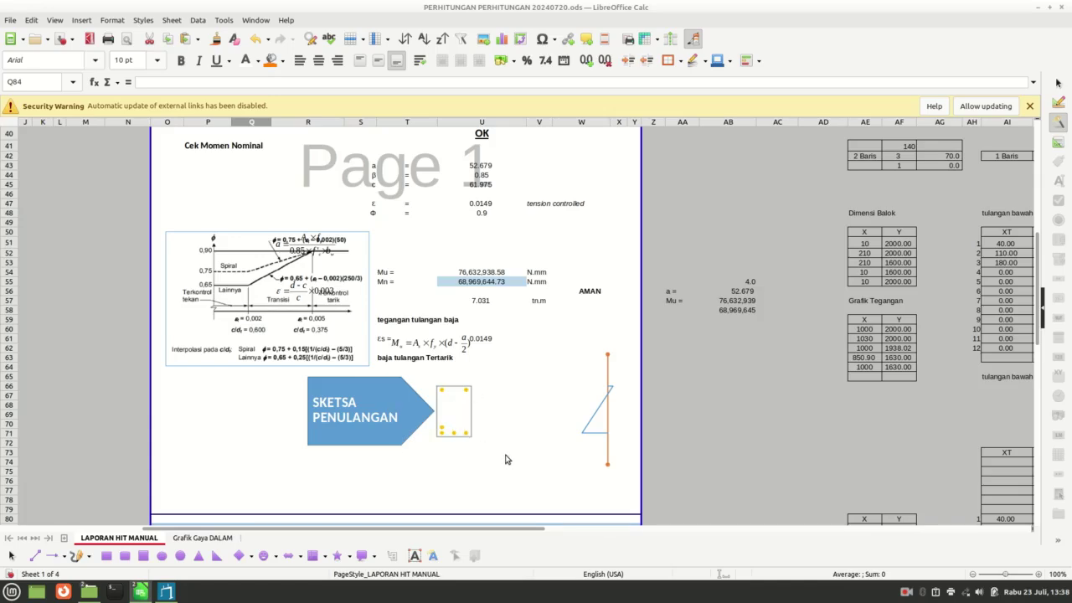
scroll(505, 459, up, 6)
click(207, 540)
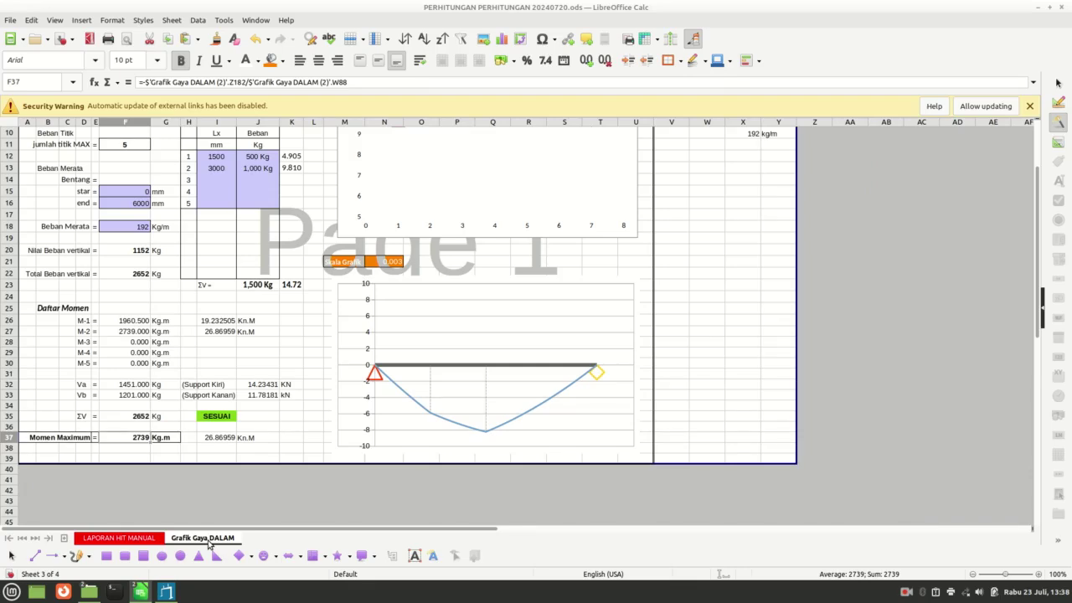
scroll(224, 421, up, 3)
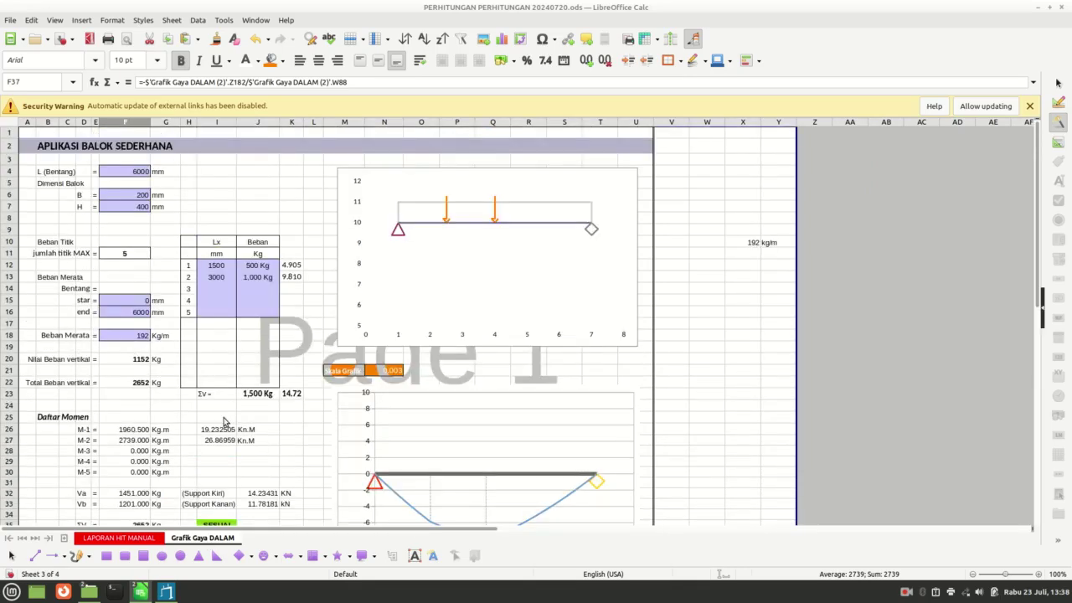